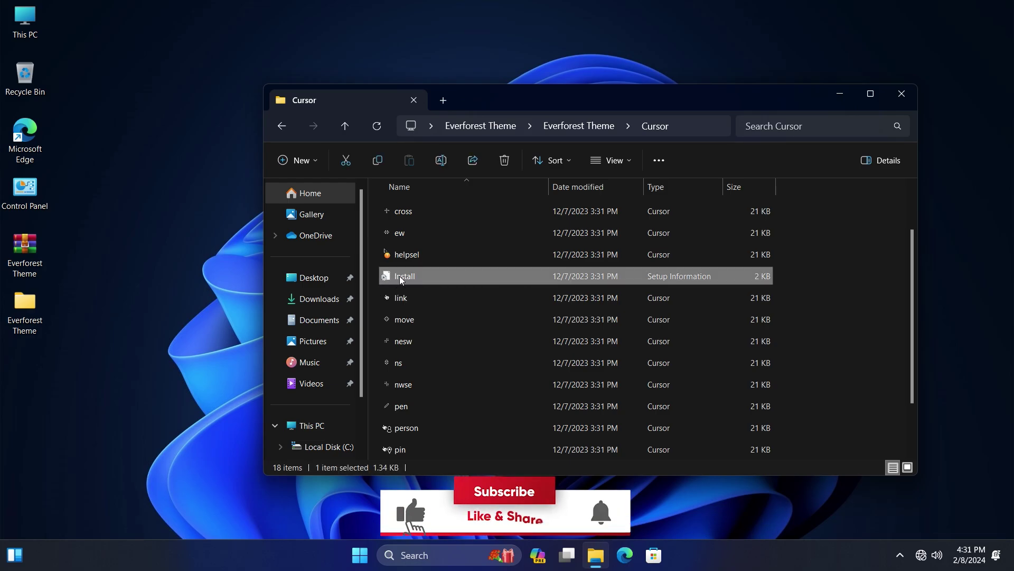
Install the custom cursor set from the Install setup information file in the Cursor folder, allowing it to make system changes
right_click(399, 275)
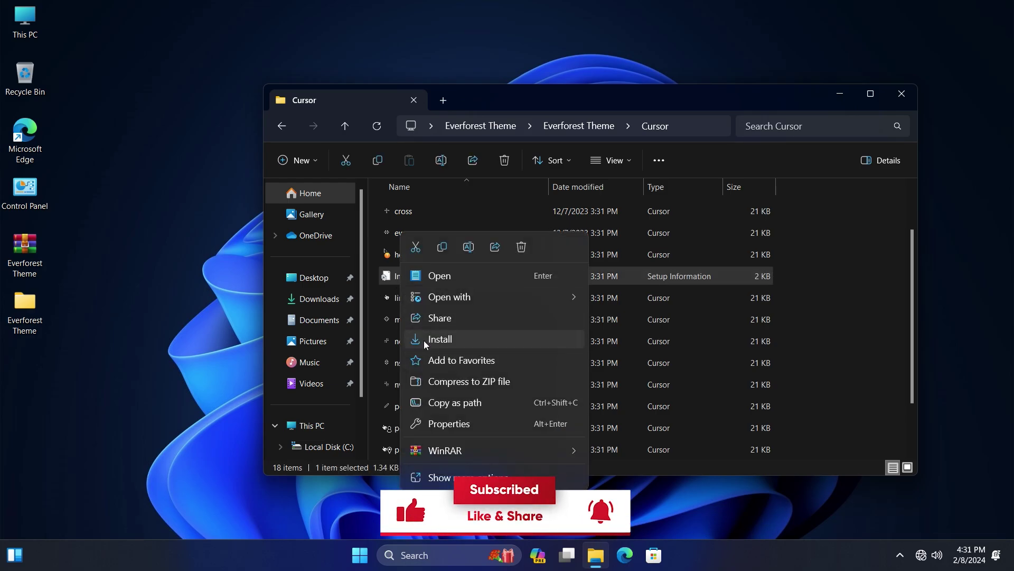
click(442, 342)
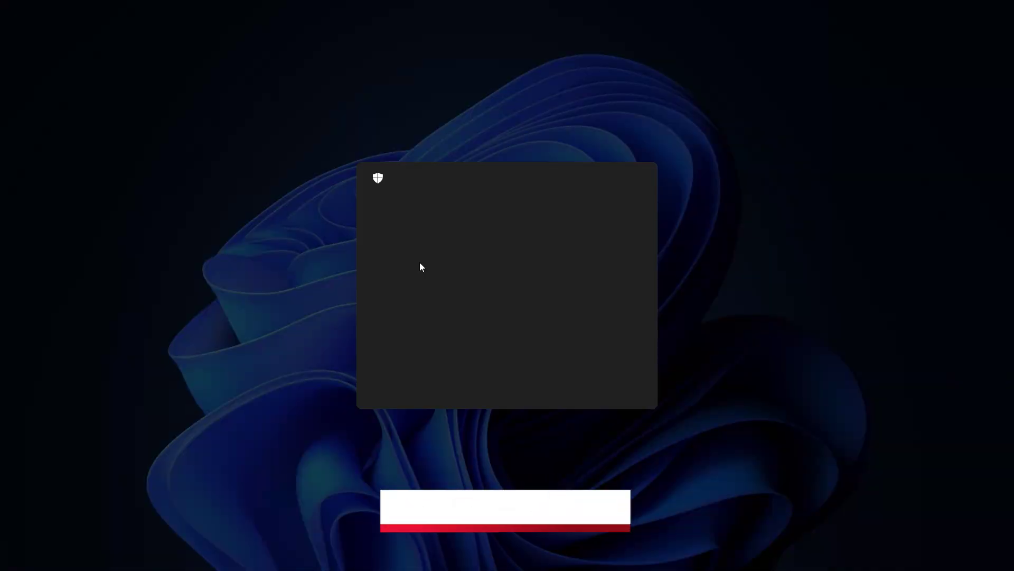
click(438, 383)
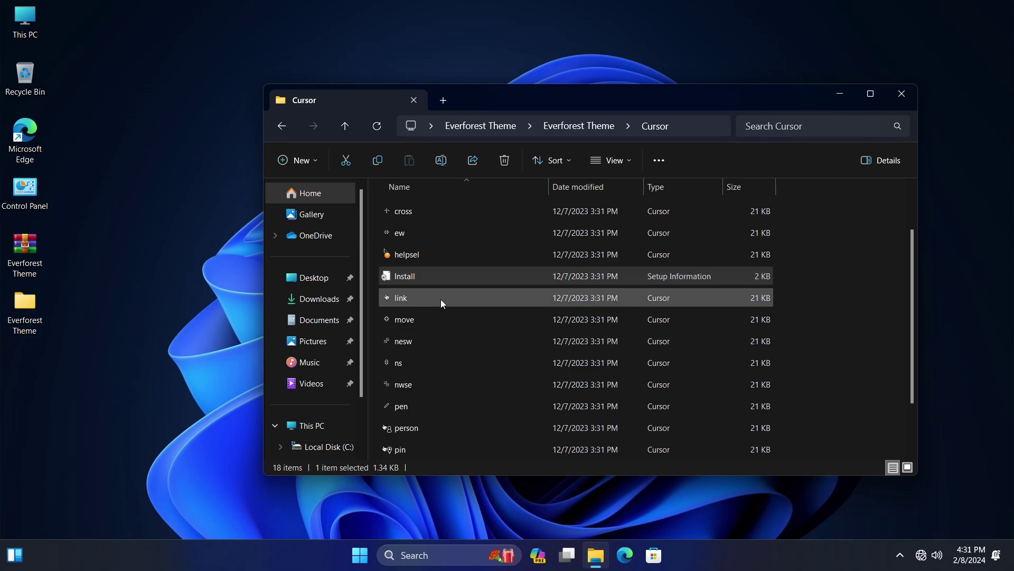
Open Control Panel, search it for "mouse", and open the Mouse properties
click(23, 202)
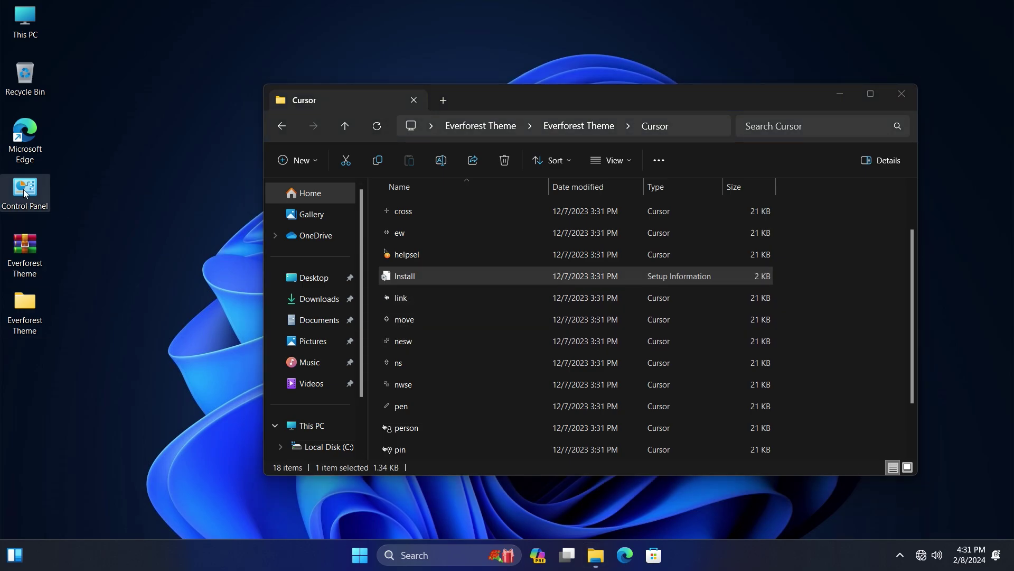
double_click(26, 195)
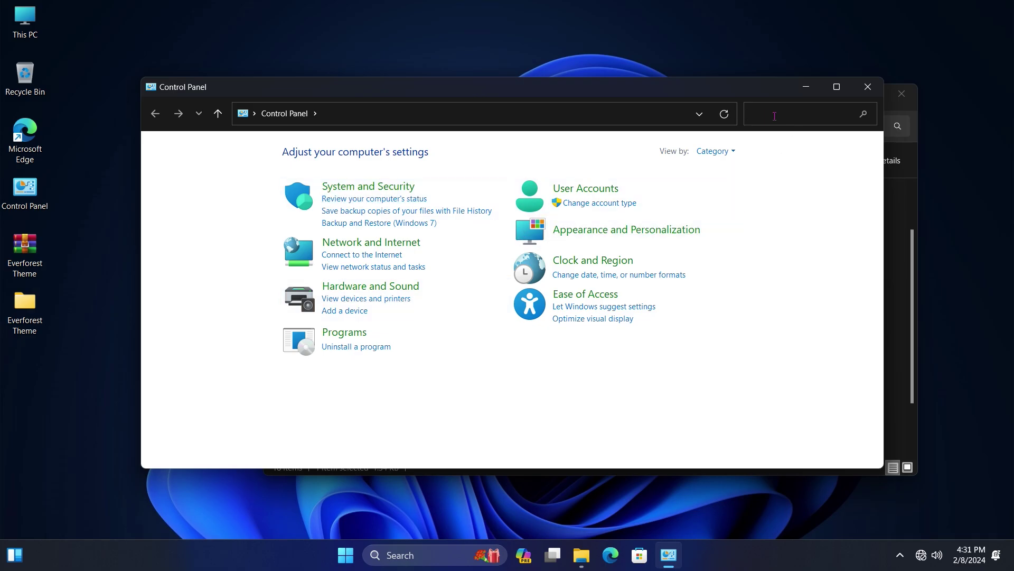
text(mouse)
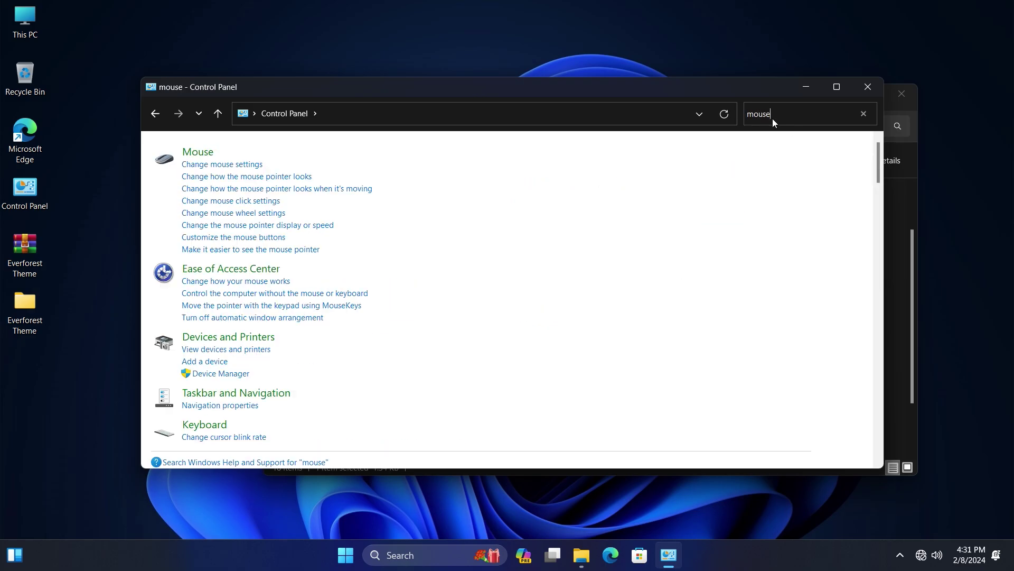
double_click(751, 115)
click(769, 115)
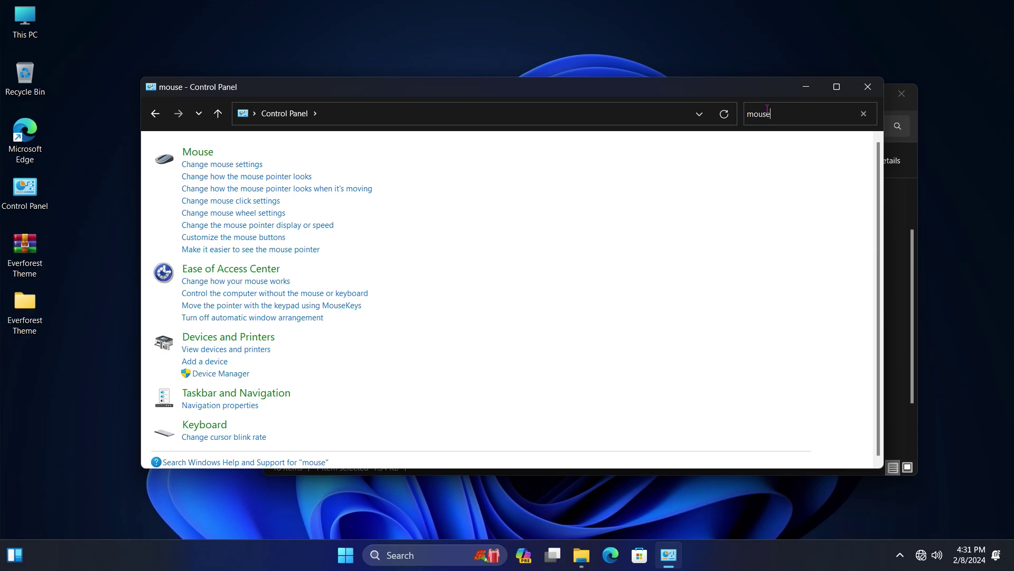
click(205, 153)
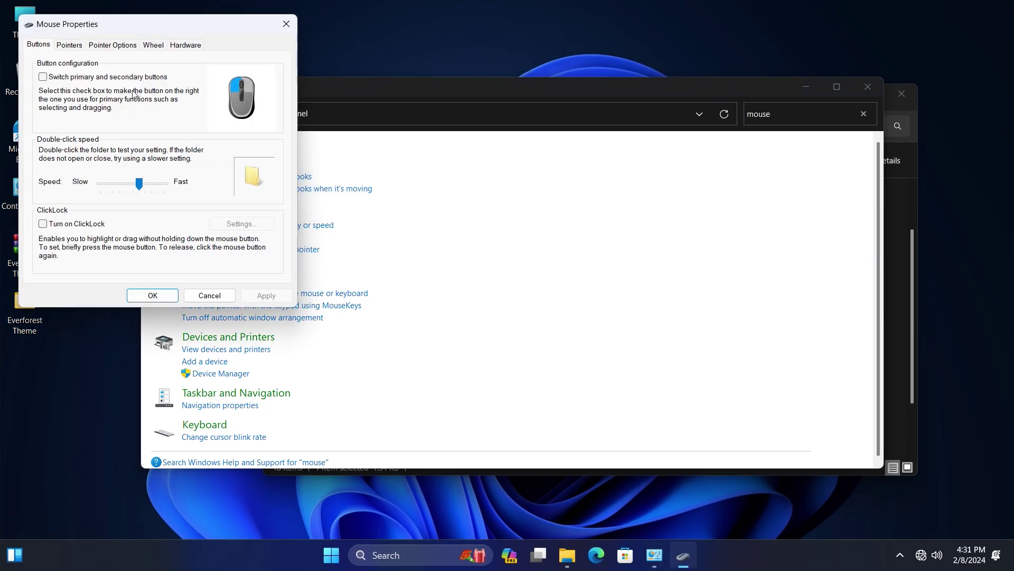
Set the mouse pointer scheme to Big Sur, apply it replacing the original scheme, and close Mouse Properties
drag(88, 31, 464, 131)
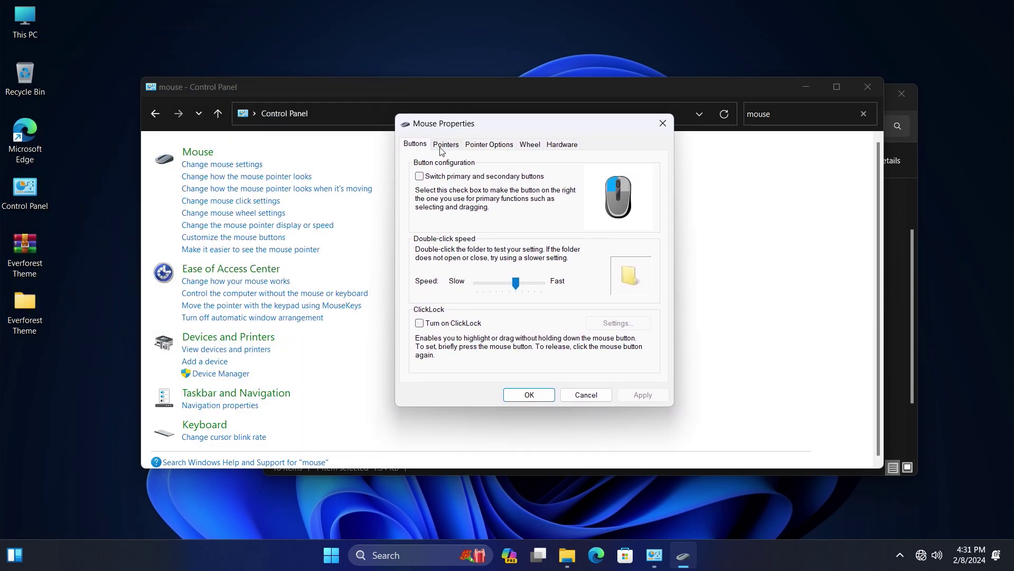
click(446, 146)
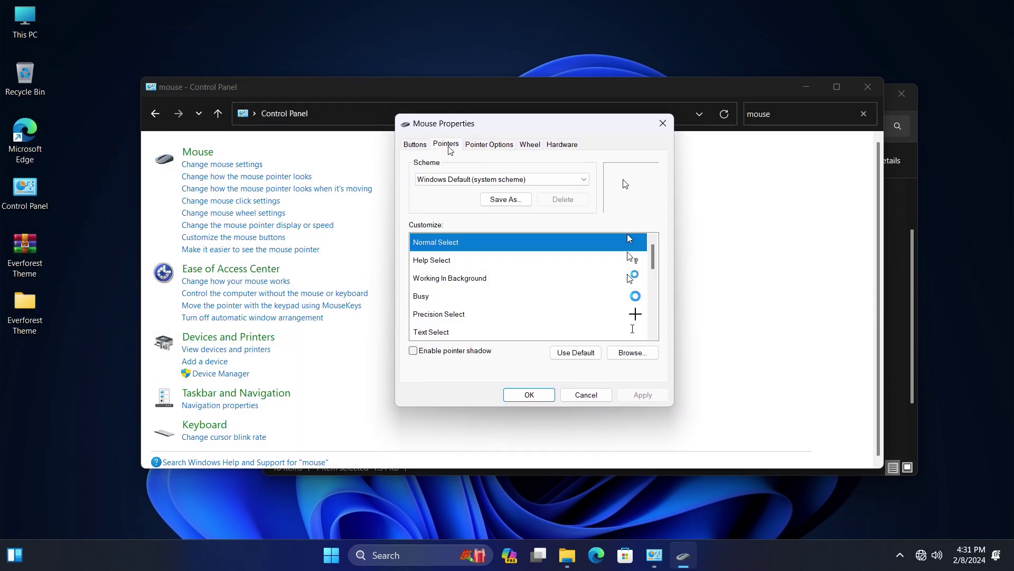
click(453, 180)
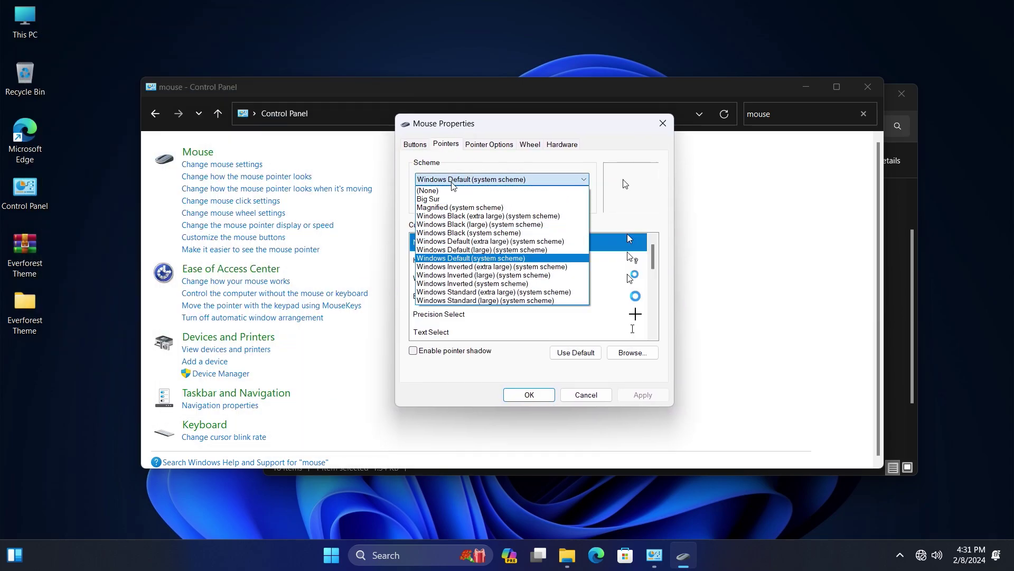
click(430, 199)
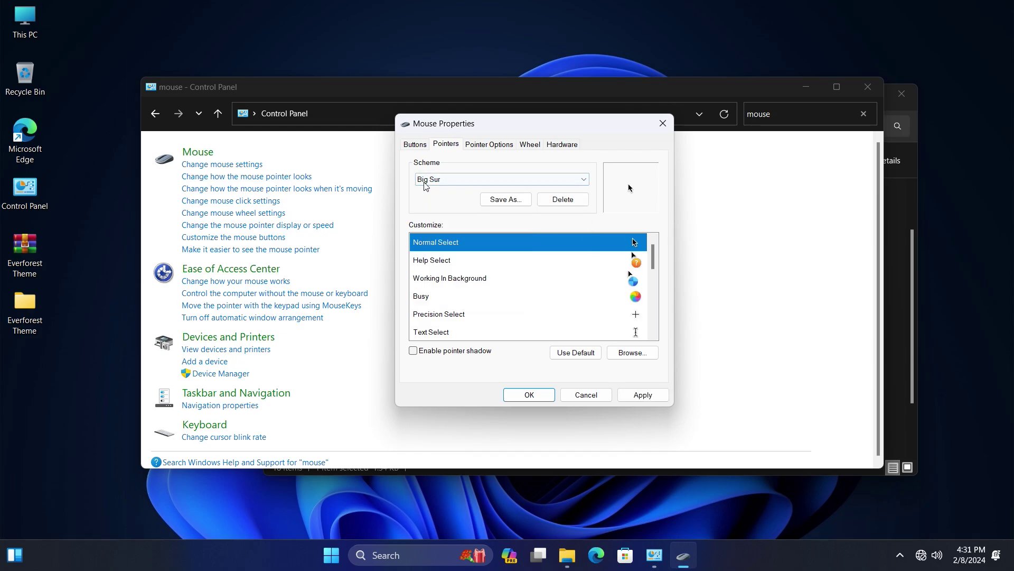
click(639, 397)
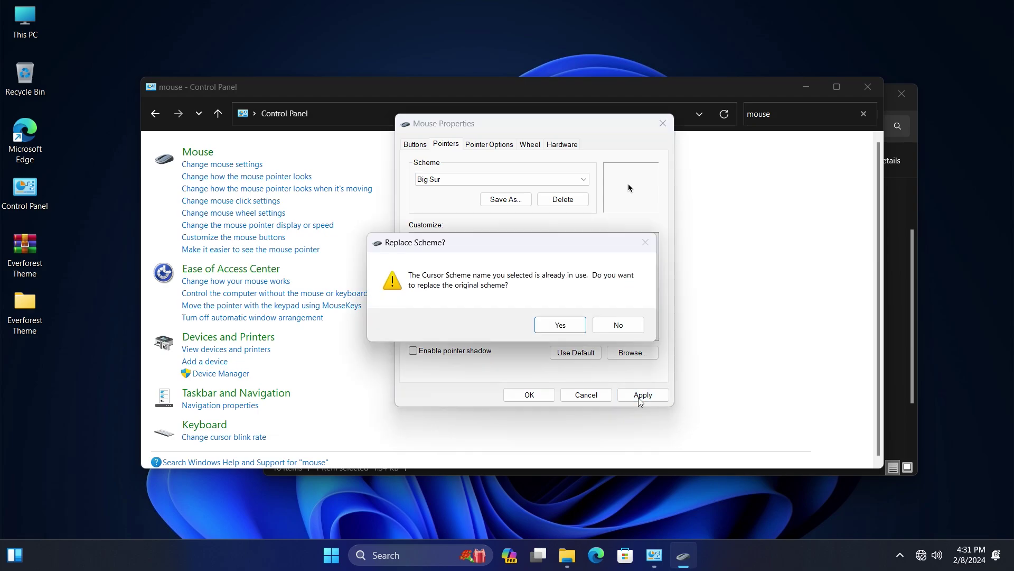
click(561, 325)
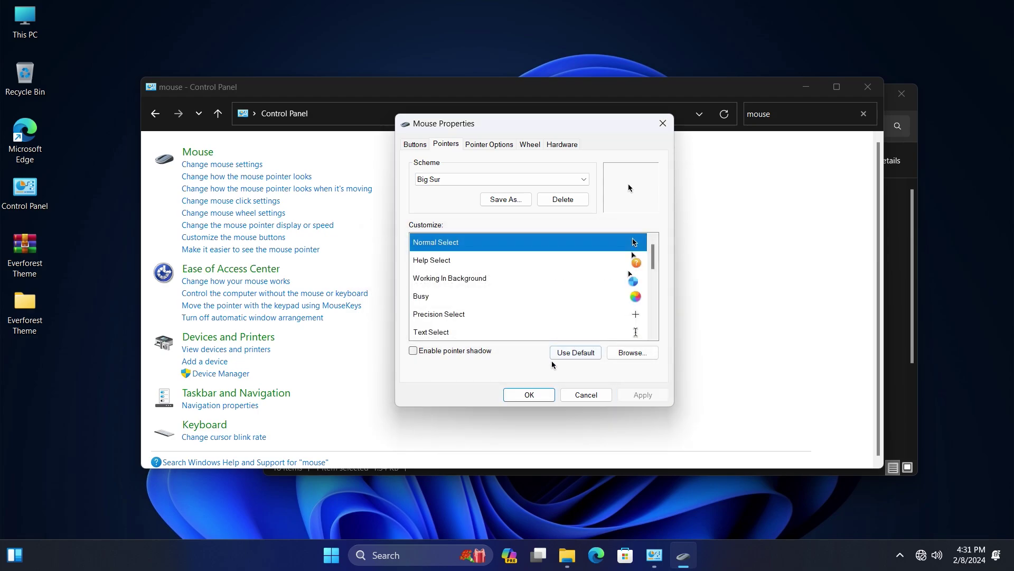
click(522, 397)
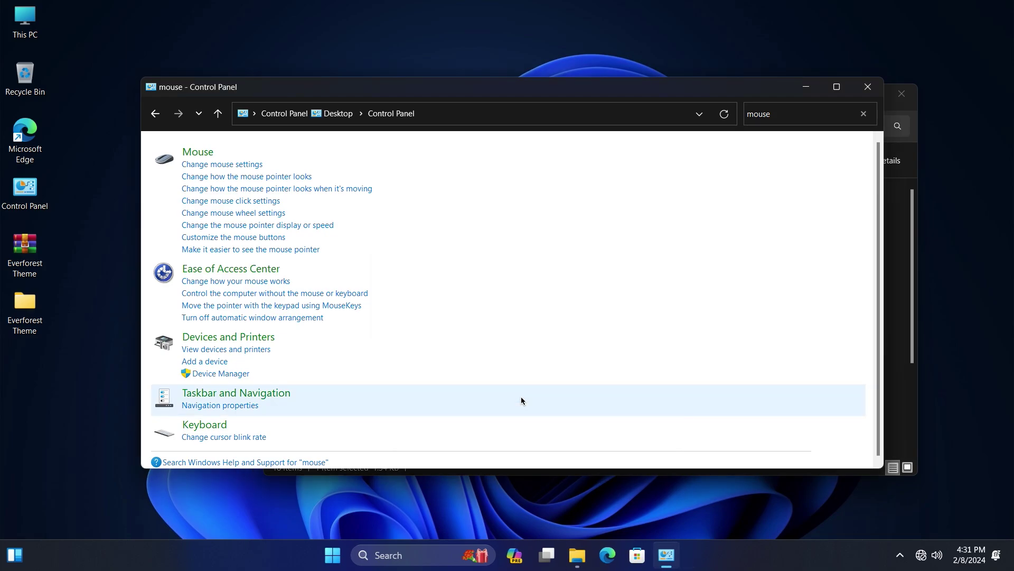
Close the Control Panel and Cursor folder windows to return to the desktop
click(867, 86)
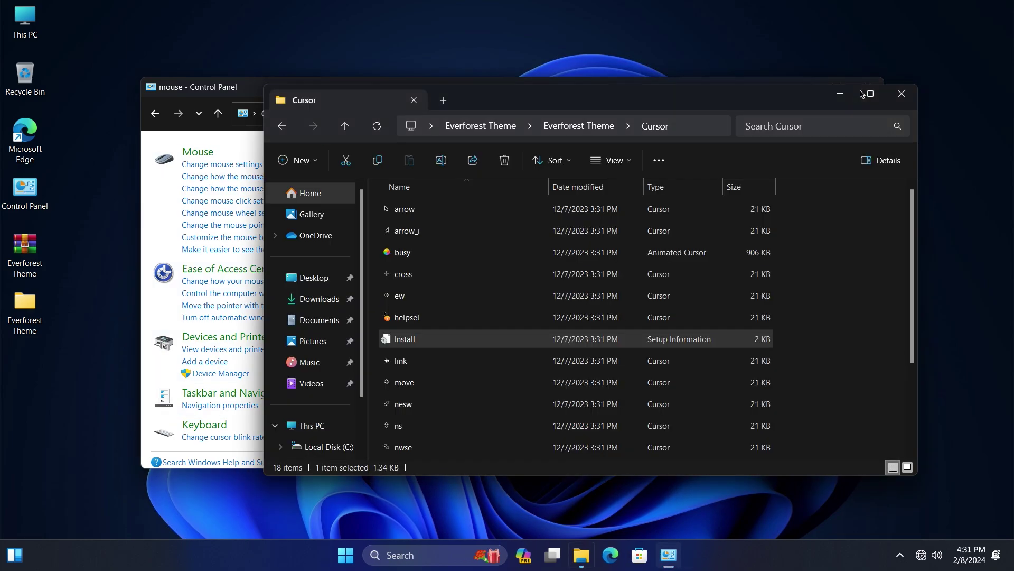
click(902, 93)
right_click(536, 195)
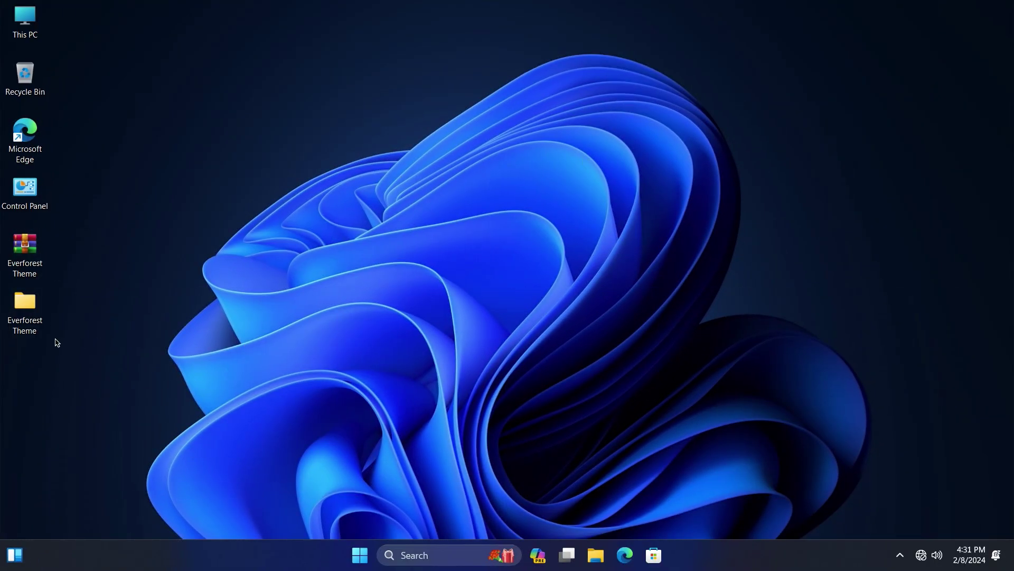
Run UltraUXThemePatcher_4.4.1 from the UltraUXThemePatcher folder inside the desktop's Everforest Theme folder, allowing it to make changes to the device
double_click(25, 309)
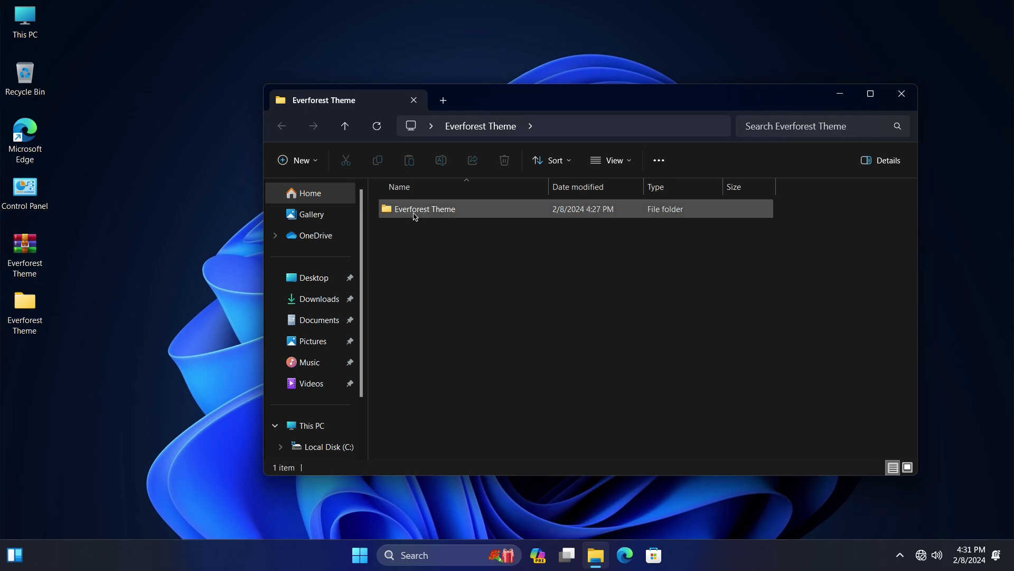
double_click(414, 214)
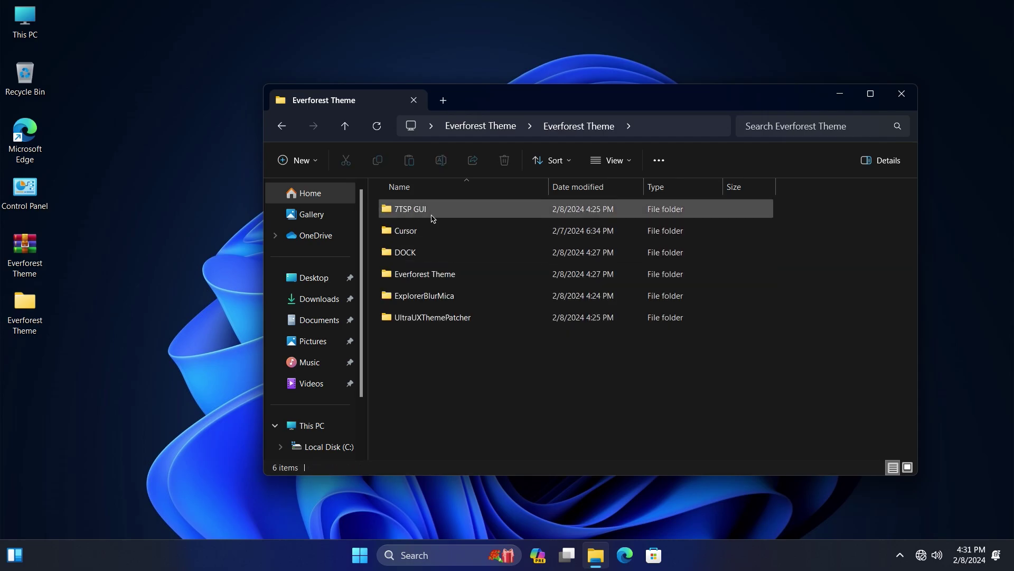
click(411, 324)
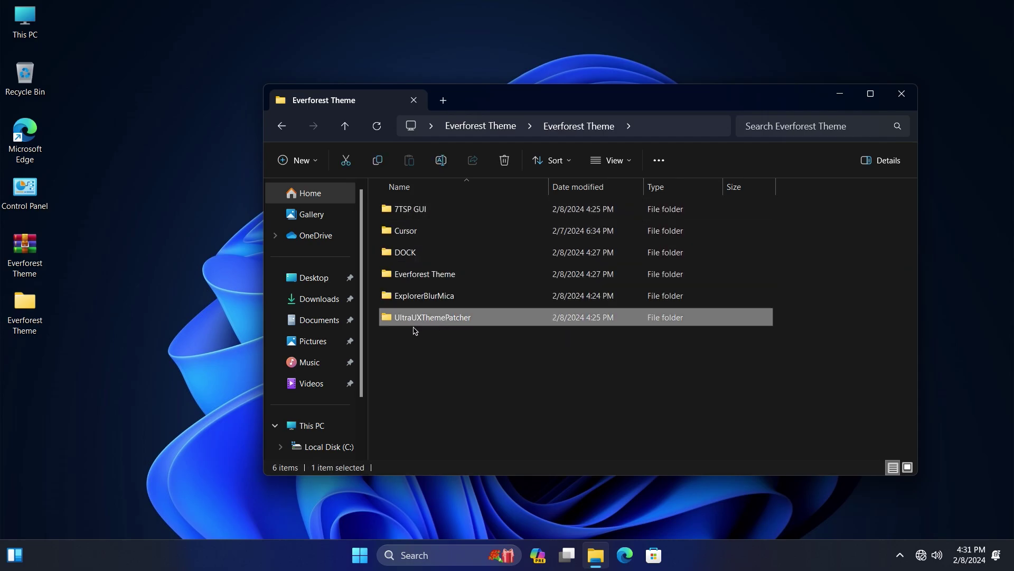
click(426, 330)
double_click(422, 323)
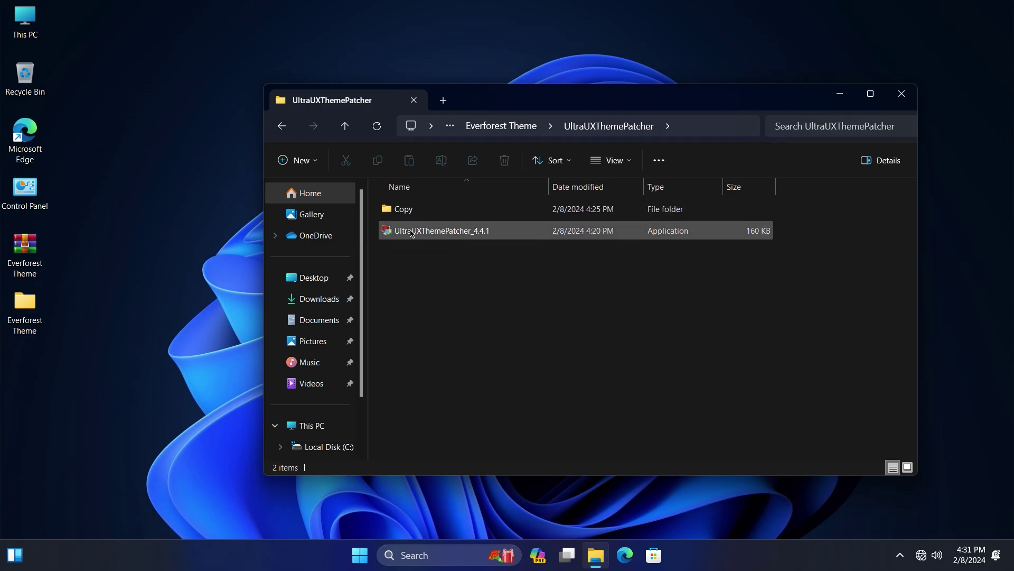
double_click(412, 237)
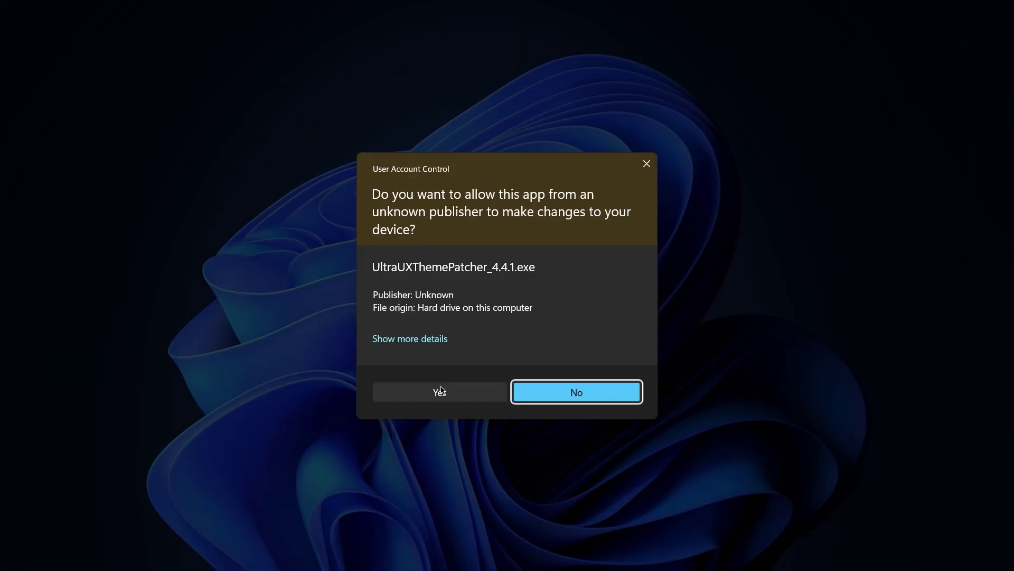
click(439, 394)
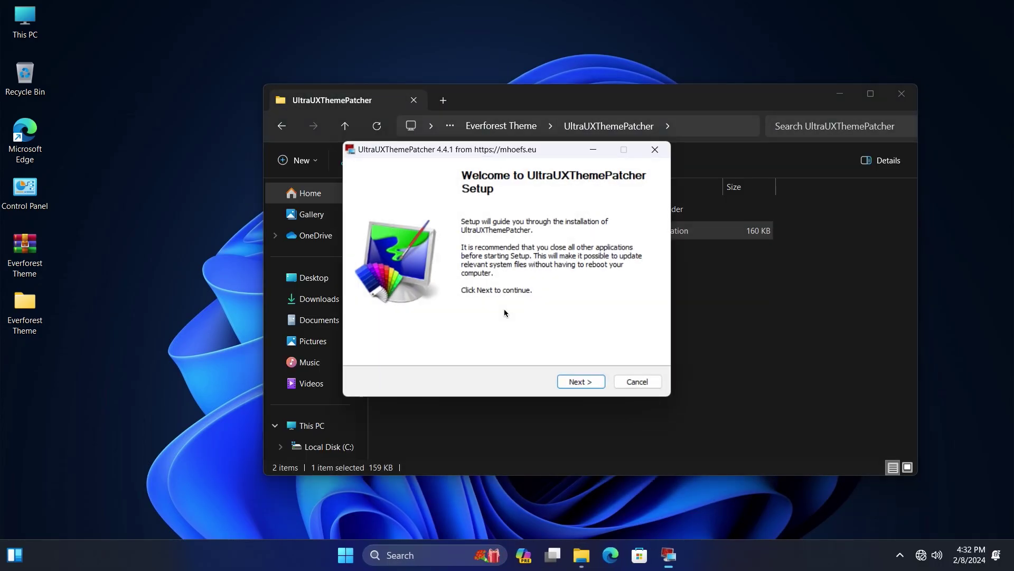
Install UltraUXThemePatcher, accepting its license terms, and finish setup with the Reboot now option
click(580, 383)
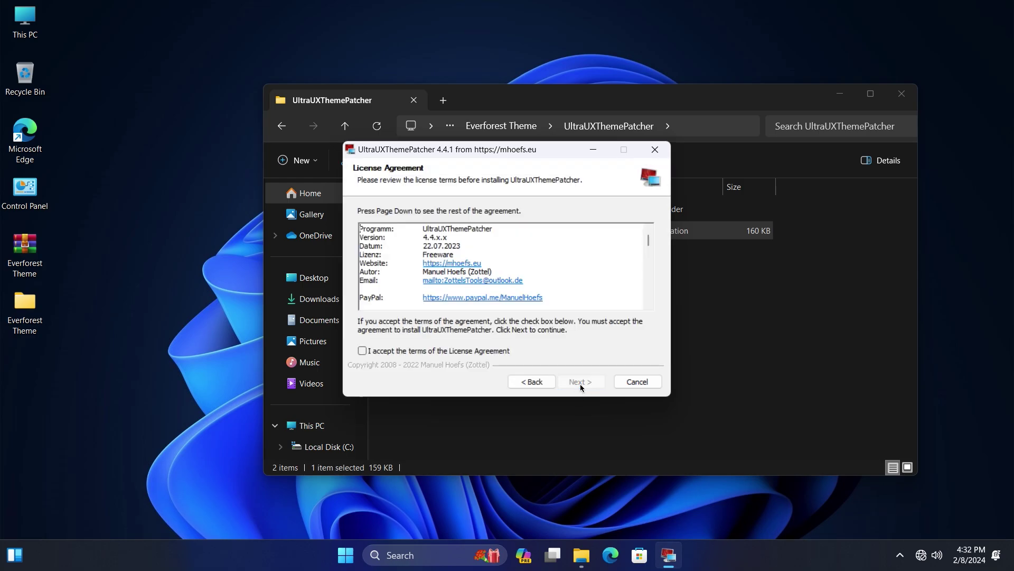
click(387, 353)
click(572, 388)
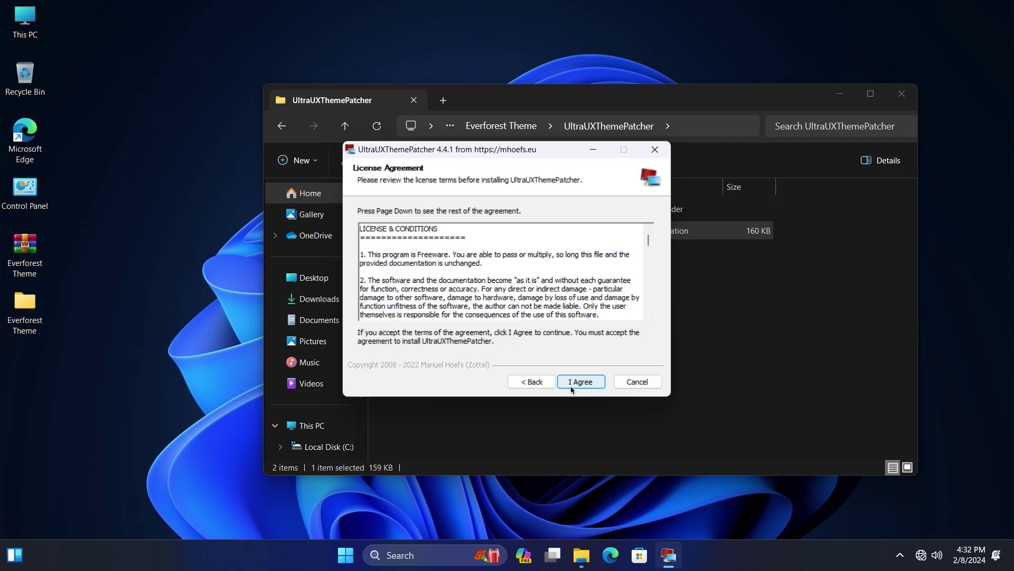
click(571, 389)
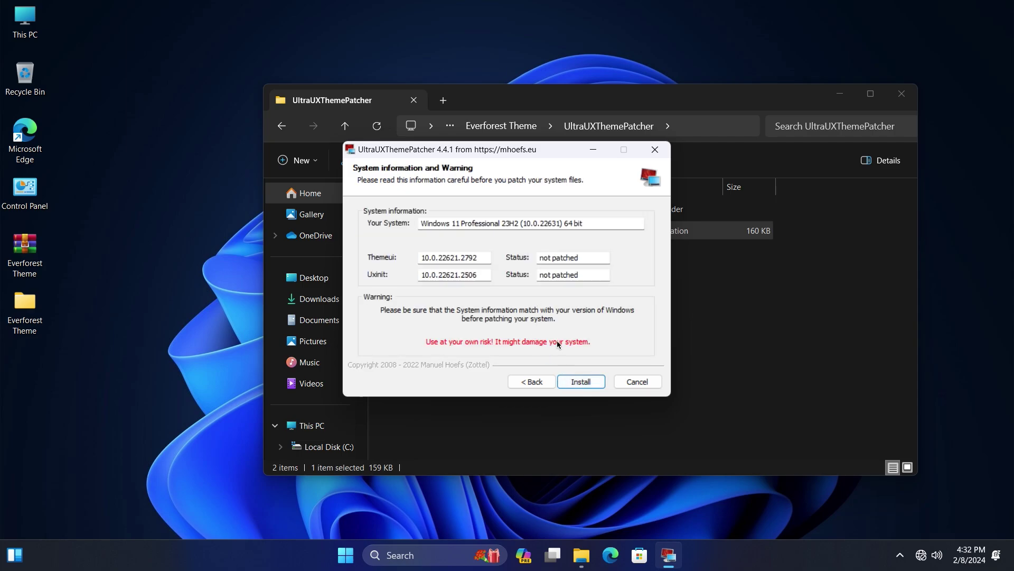
click(583, 380)
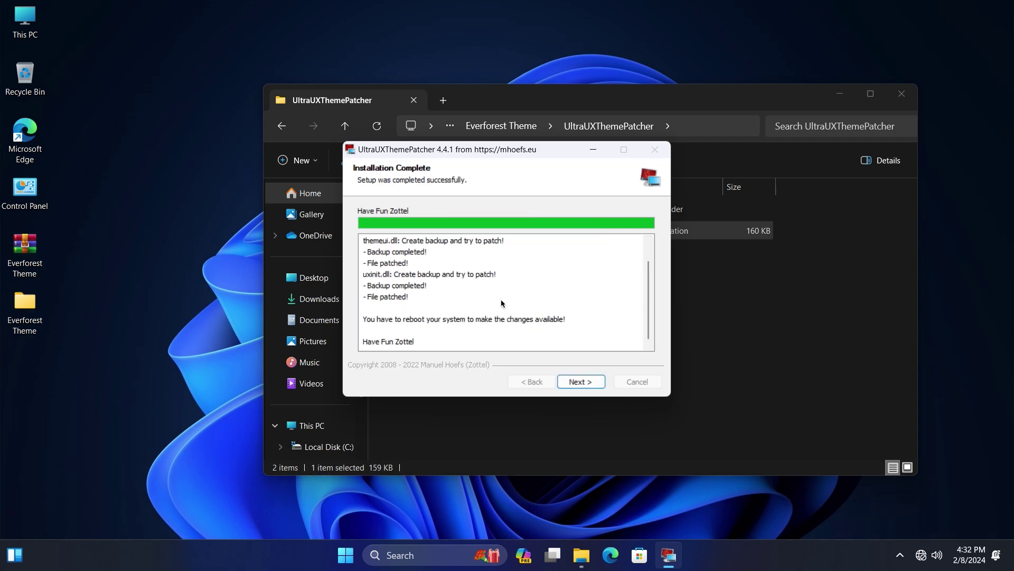
click(580, 381)
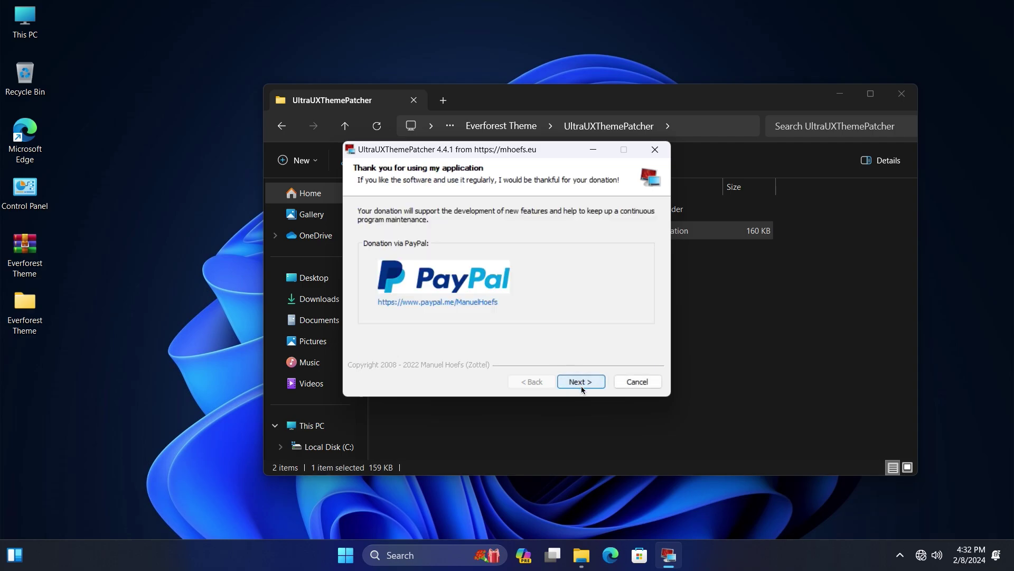
click(582, 386)
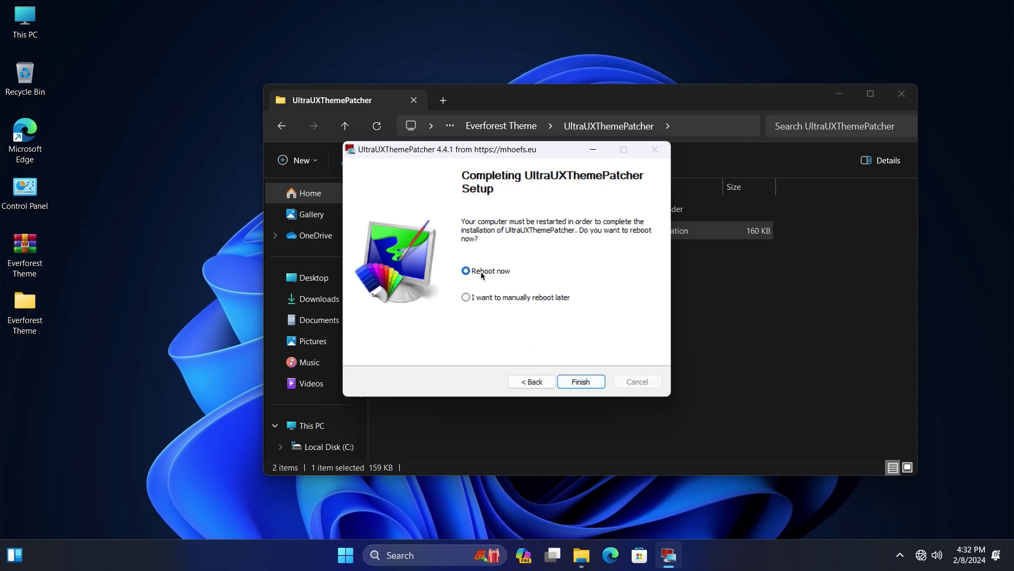
click(578, 382)
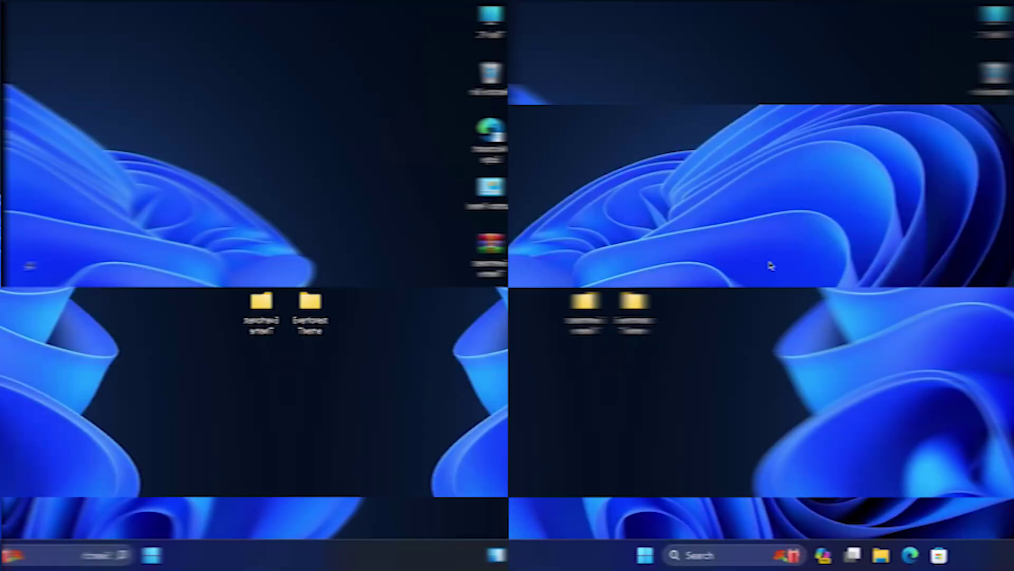
Refresh the desktop and open the Copy folder inside the Everforest Theme's UltraUXThemePatcher folder
right_click(497, 242)
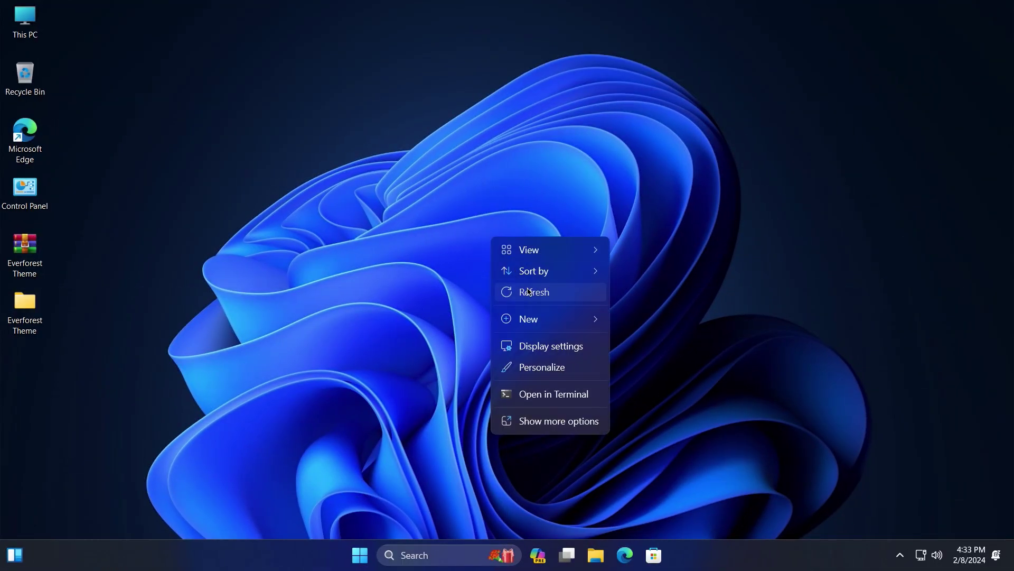
click(510, 292)
double_click(25, 308)
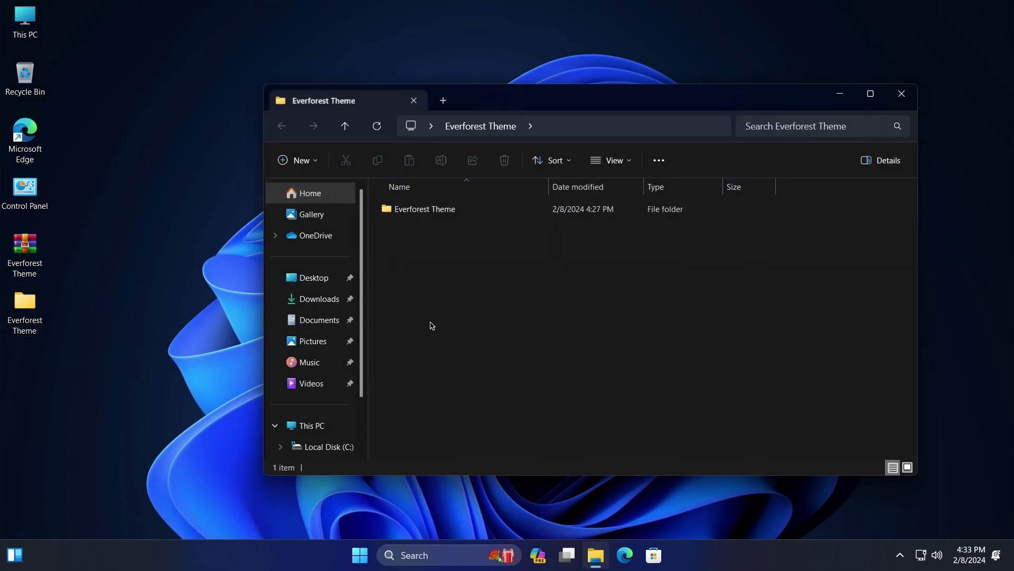
double_click(414, 212)
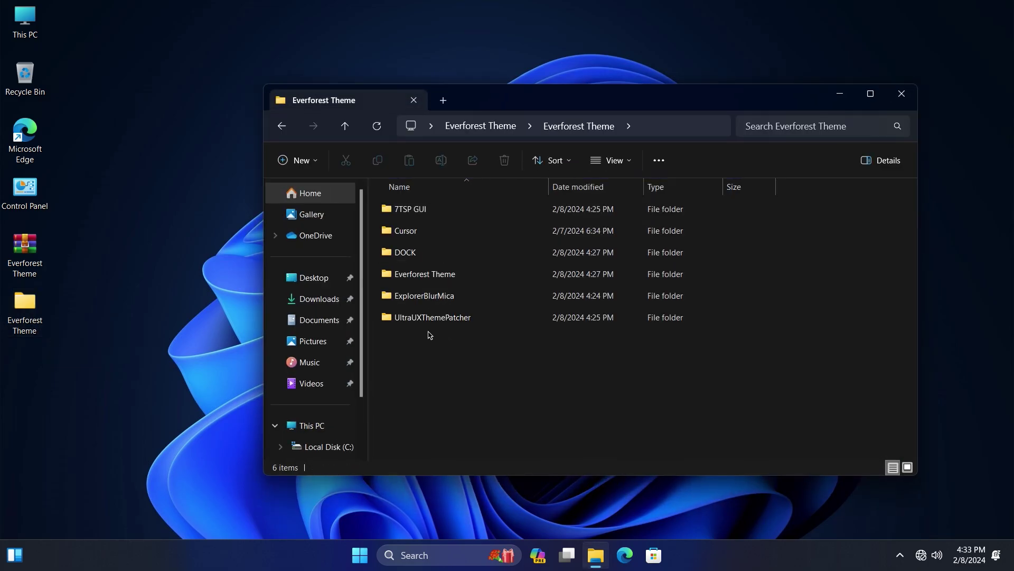
double_click(432, 318)
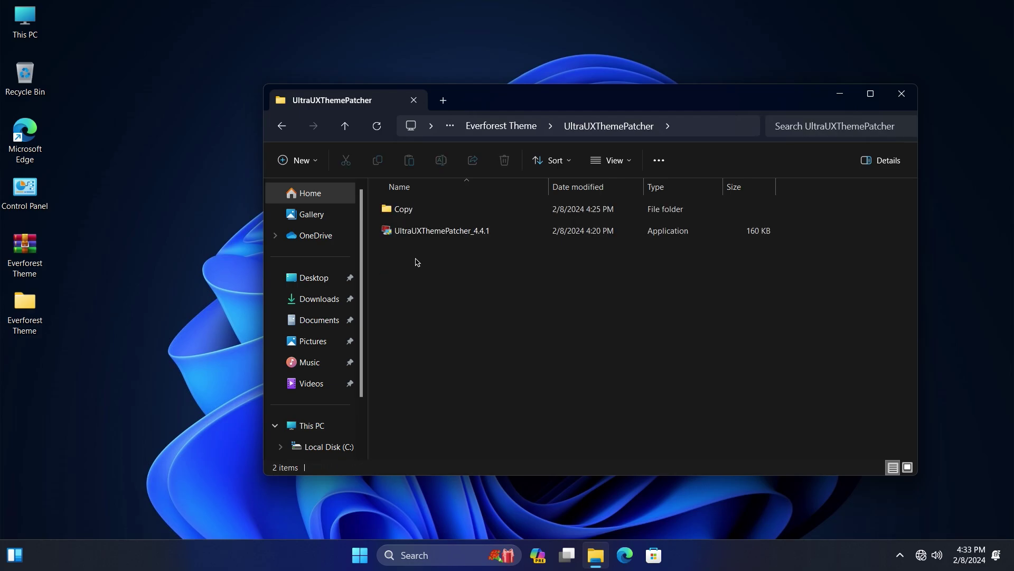
double_click(410, 210)
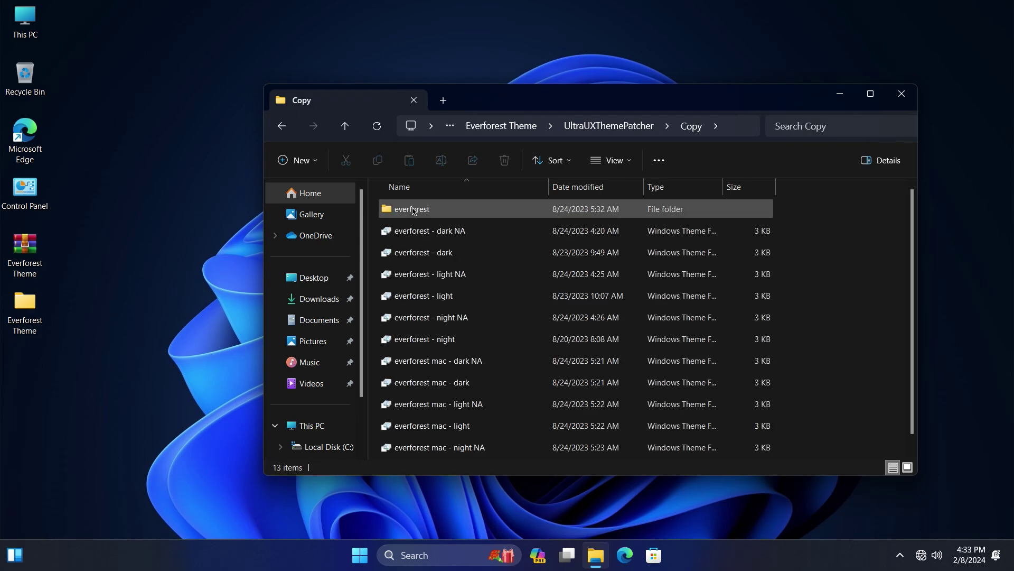
Copy the everforest folder and all the theme files from the Copy folder, and minimize its window
drag(816, 201, 369, 465)
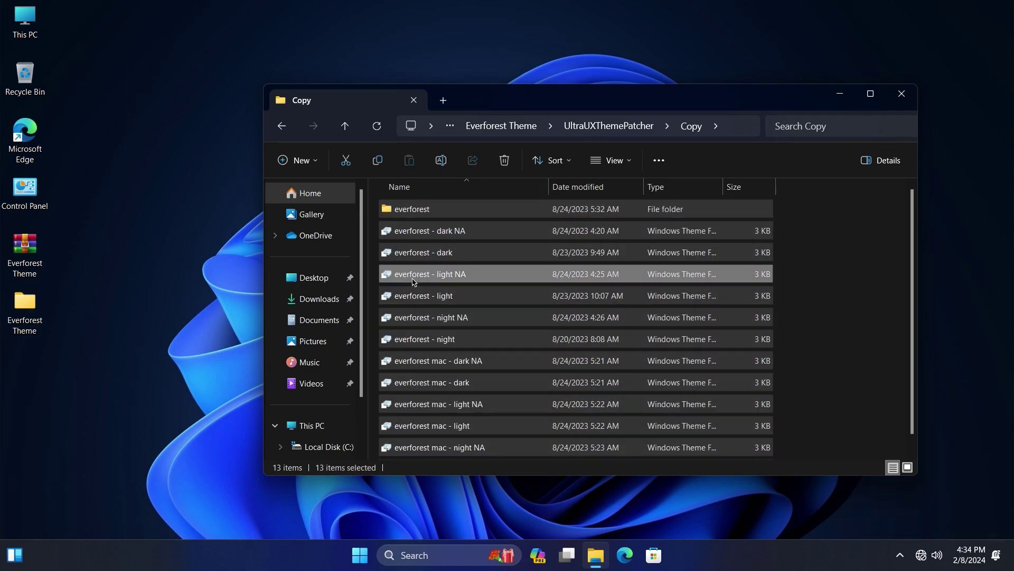
right_click(413, 281)
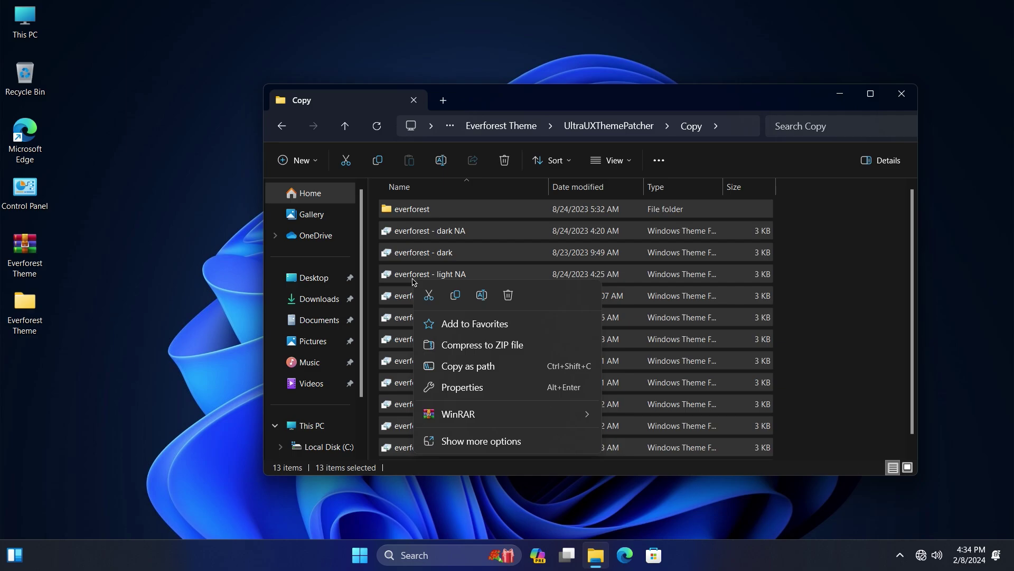
click(472, 442)
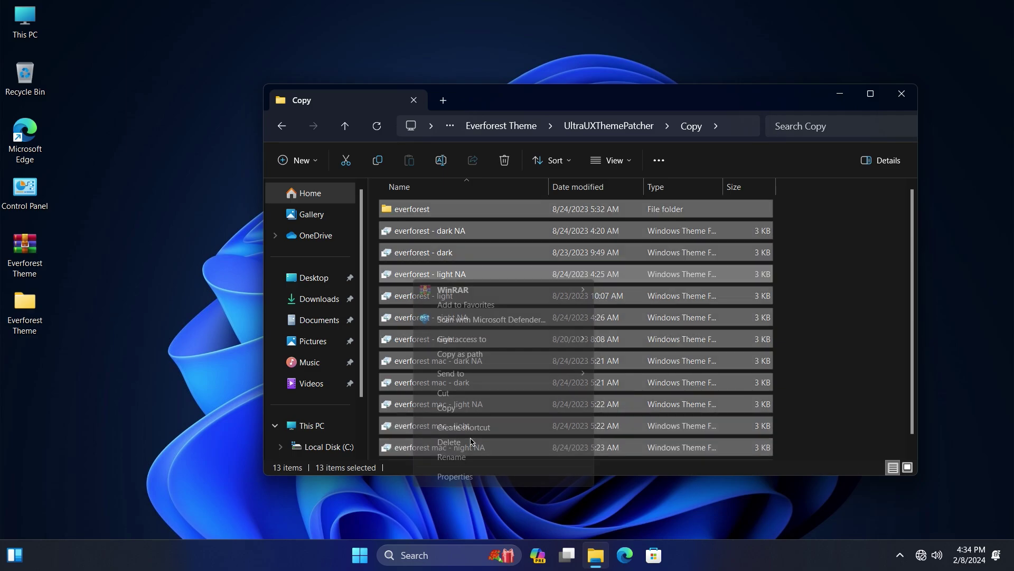
click(446, 407)
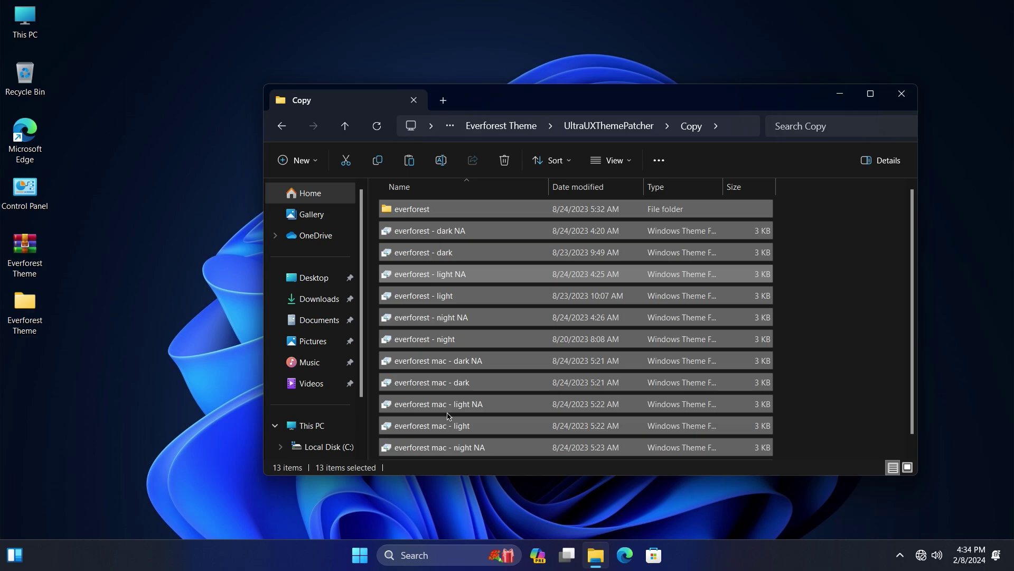
click(801, 350)
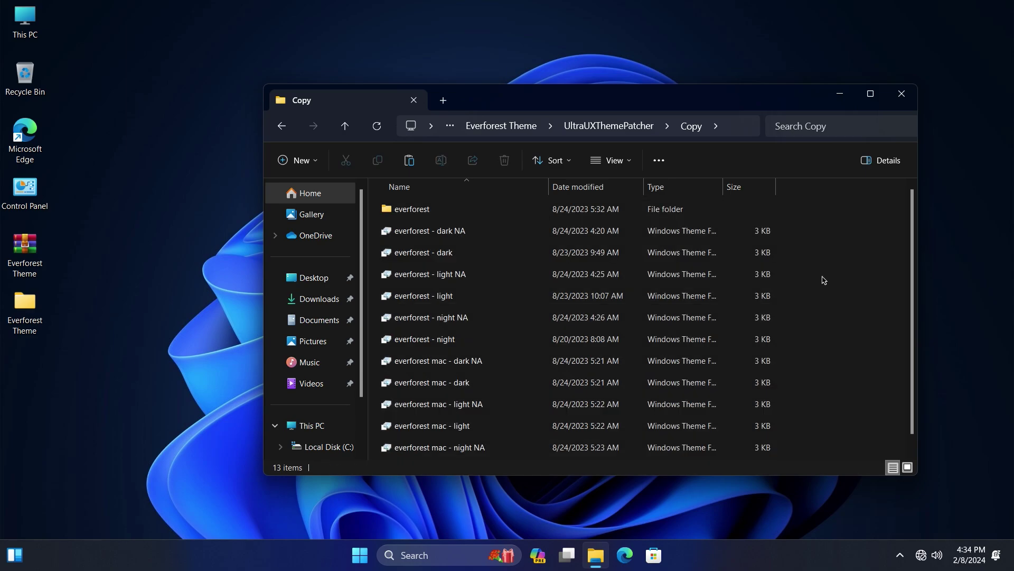
click(840, 94)
Open the Themes folder at C:\Windows\Resources from This PC
double_click(25, 21)
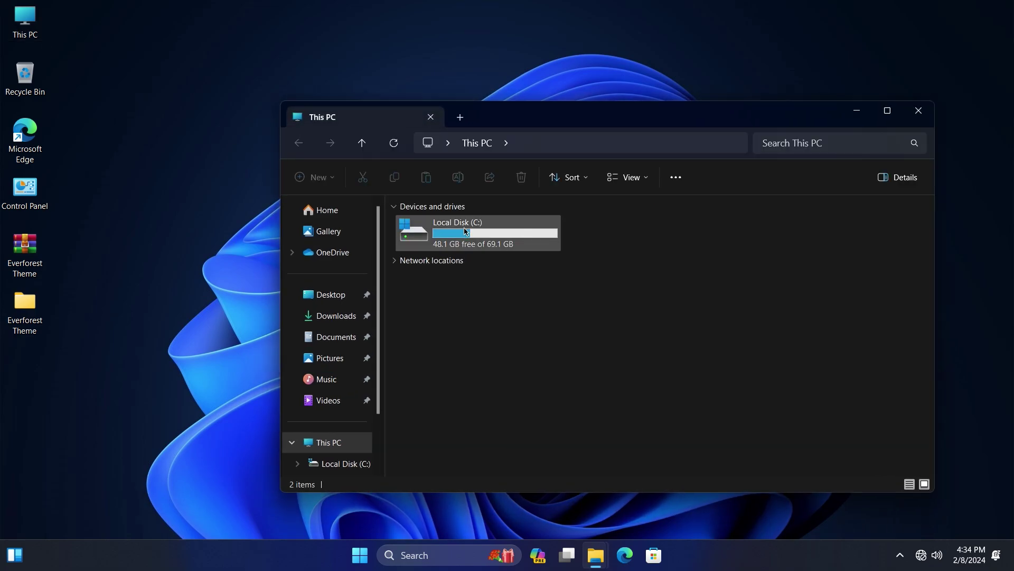
double_click(466, 231)
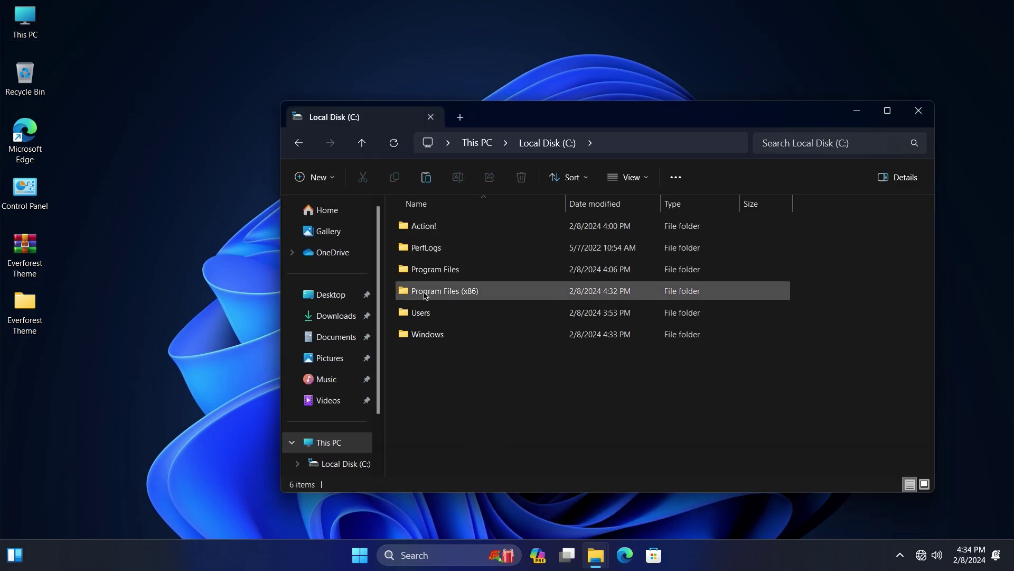
click(446, 338)
double_click(428, 339)
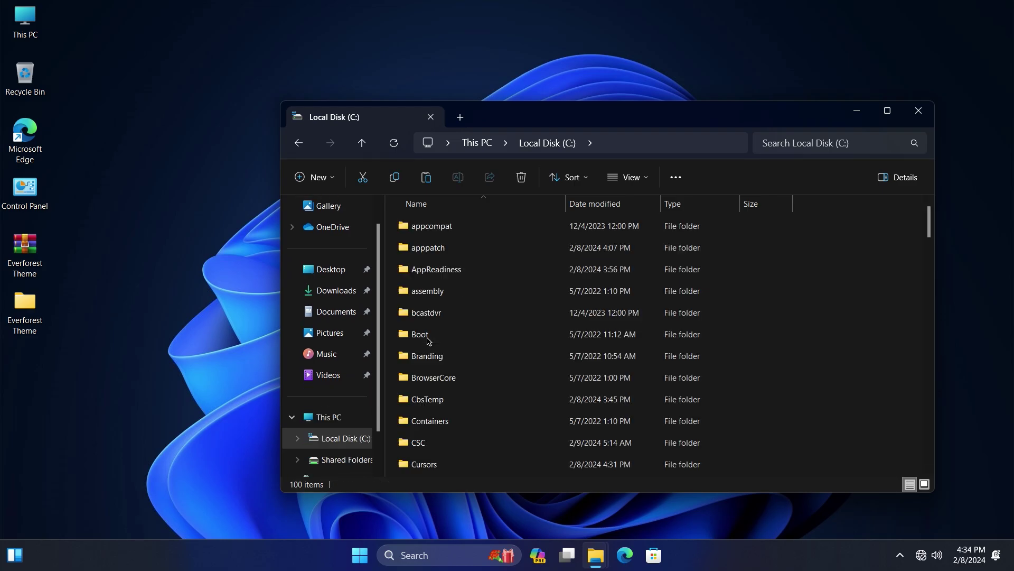
scroll(430, 344, down, 18)
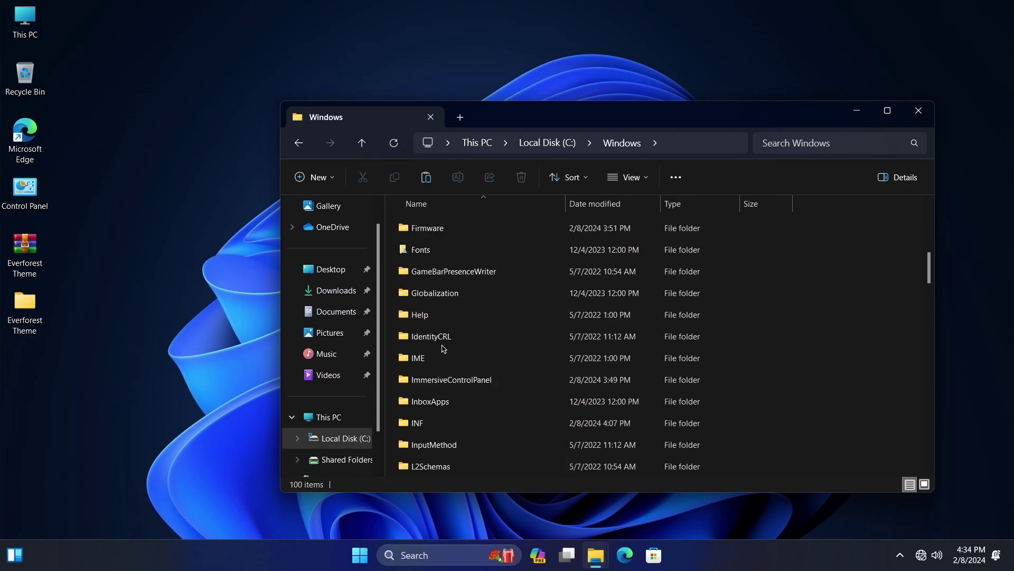
scroll(439, 351, down, 1)
scroll(430, 356, up, 2)
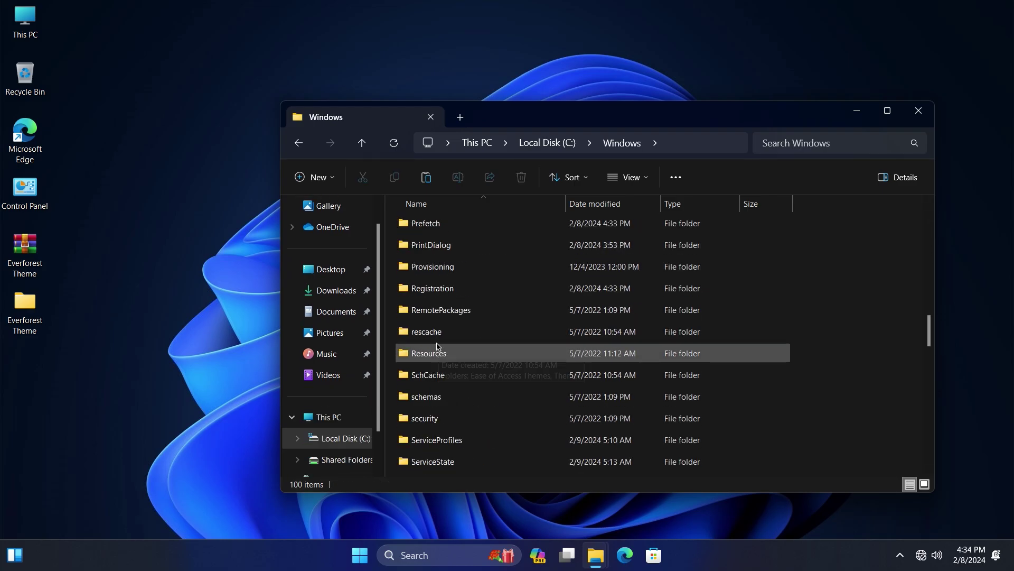
click(417, 359)
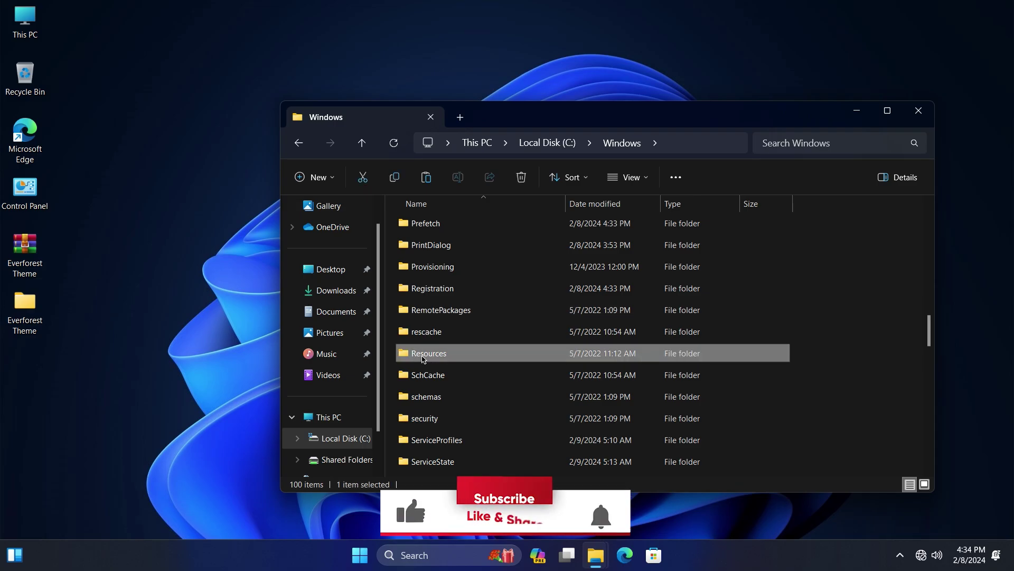
double_click(428, 360)
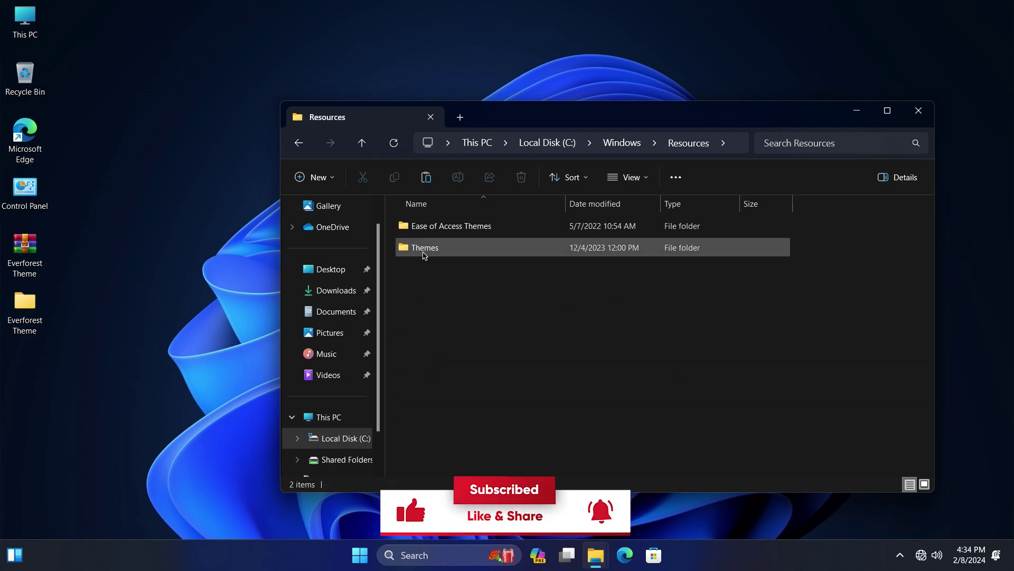
click(413, 254)
double_click(424, 252)
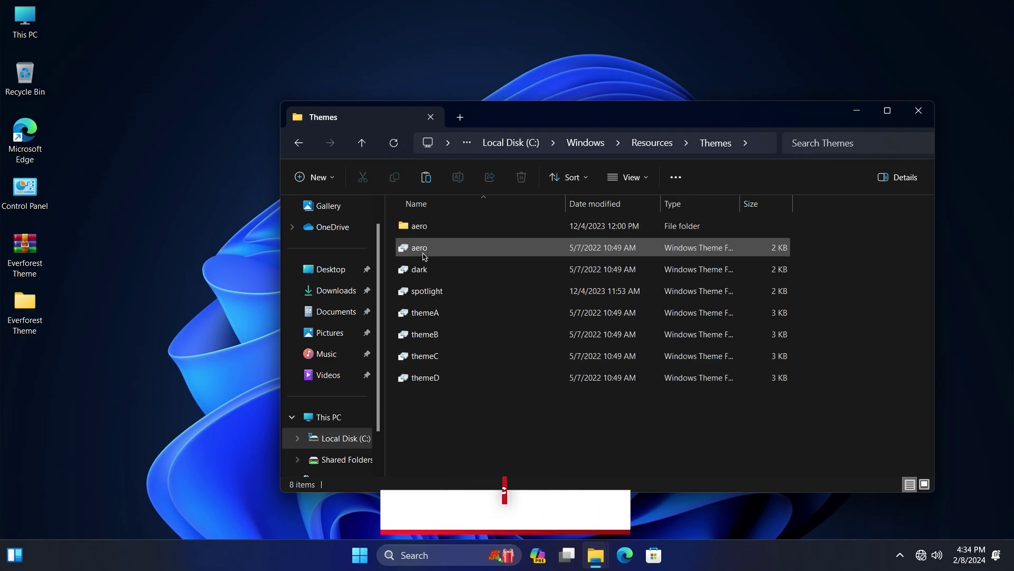
Paste the copied Everforest files into the Themes folder with administrator permission, and close the window
right_click(451, 433)
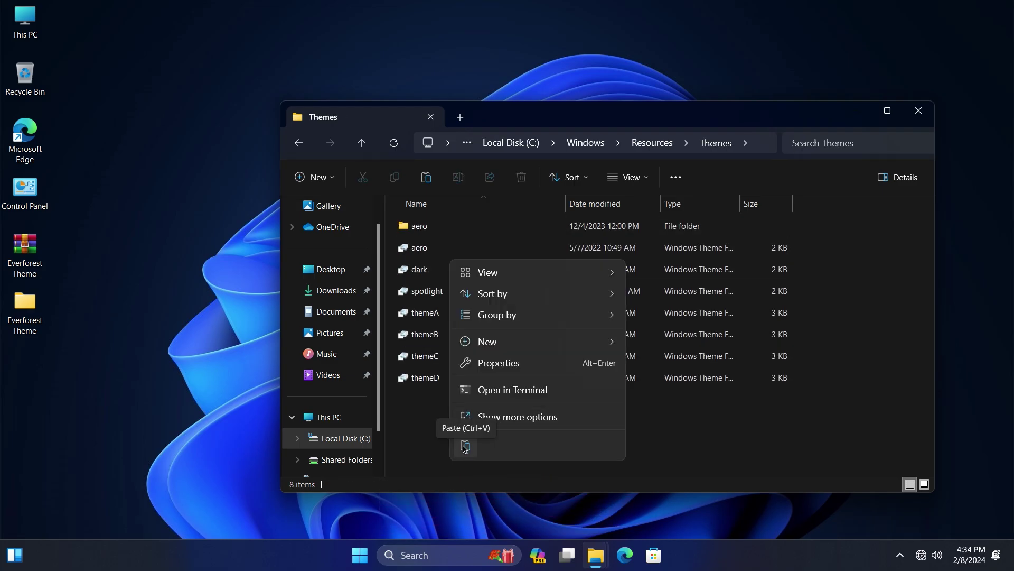
click(466, 448)
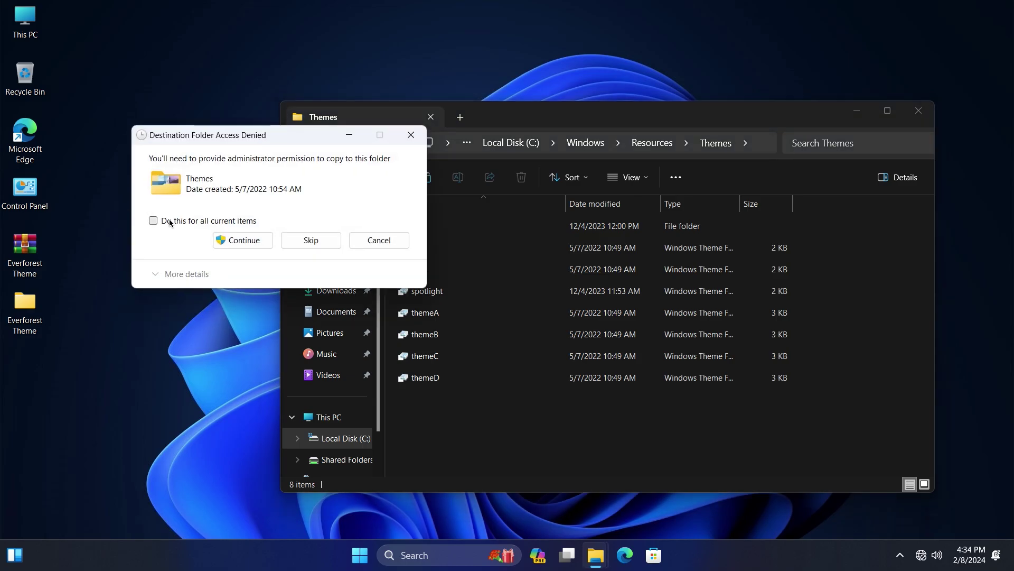
click(234, 239)
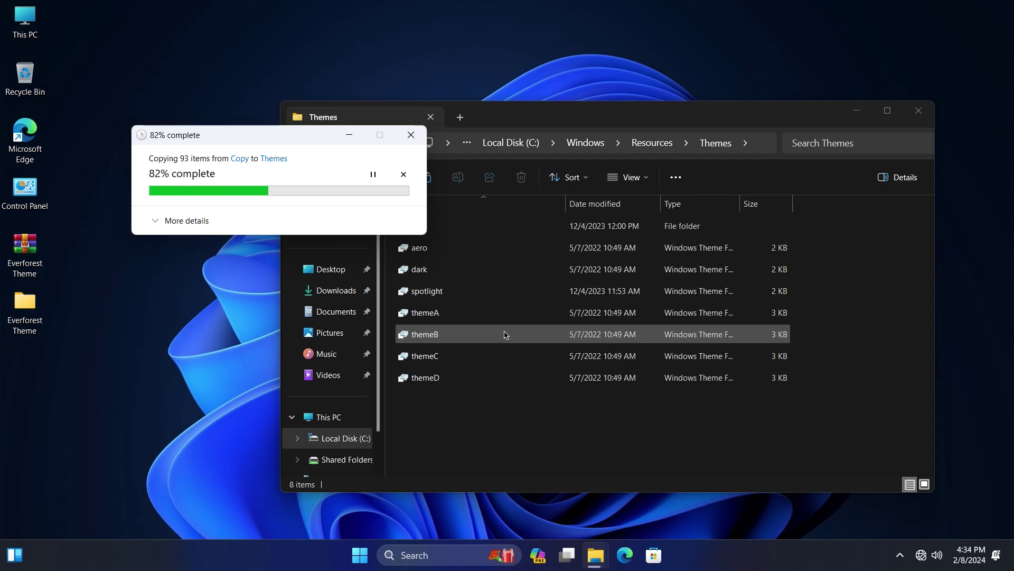
scroll(508, 354, down, 3)
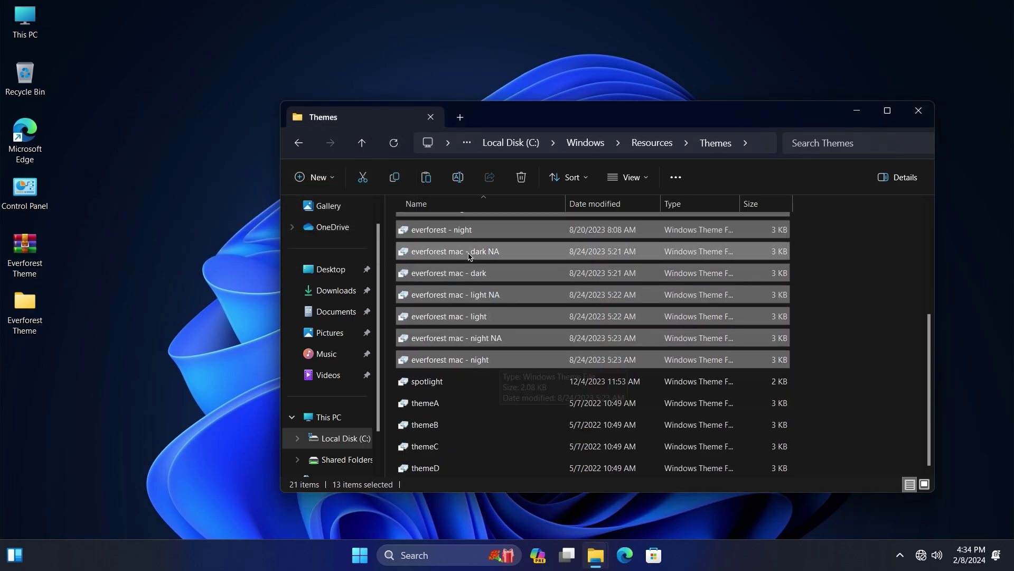
click(918, 113)
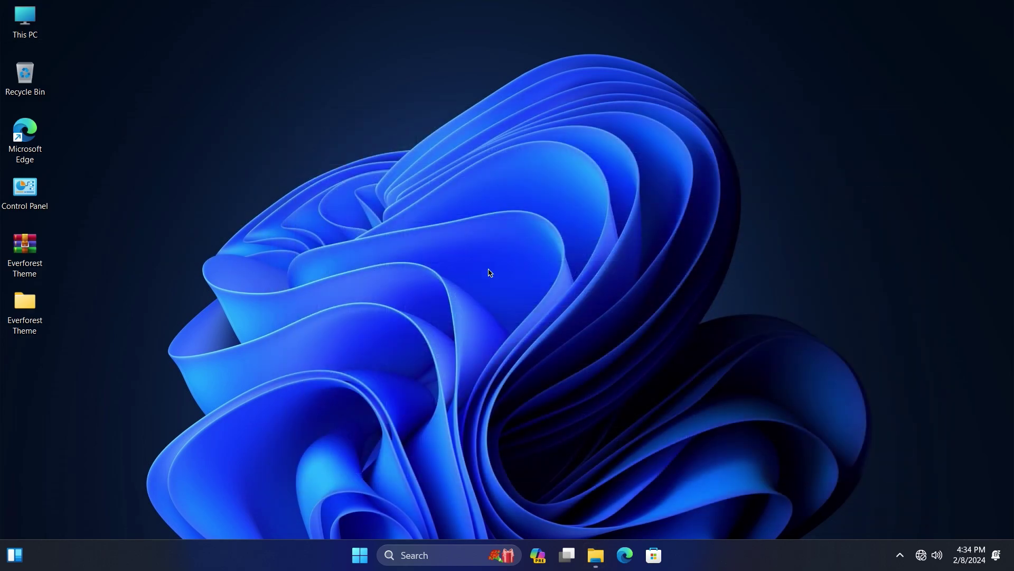
Apply the "everforest mac - dark NA" theme in the desktop's Personalization settings and close Settings
right_click(467, 210)
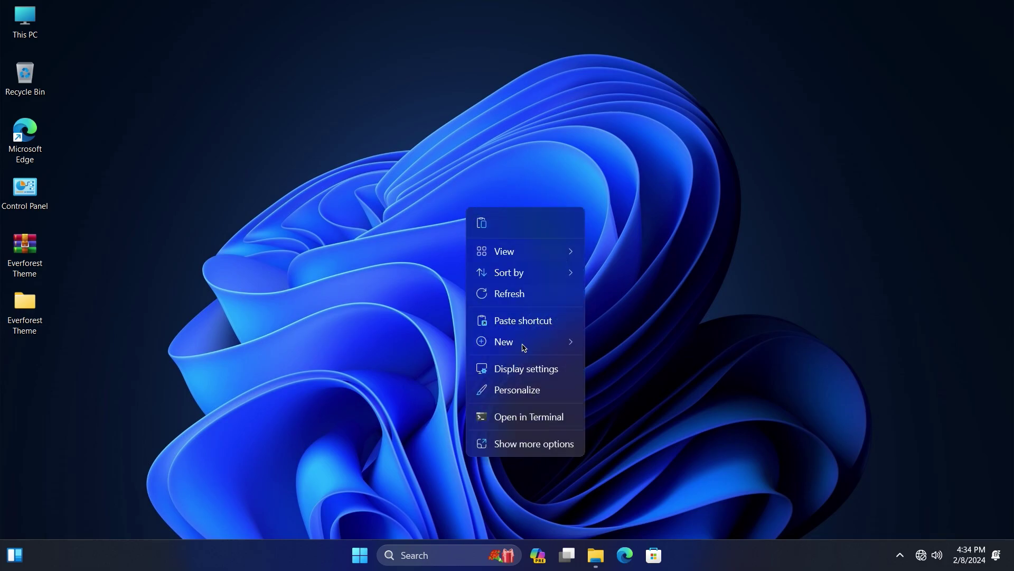
click(510, 391)
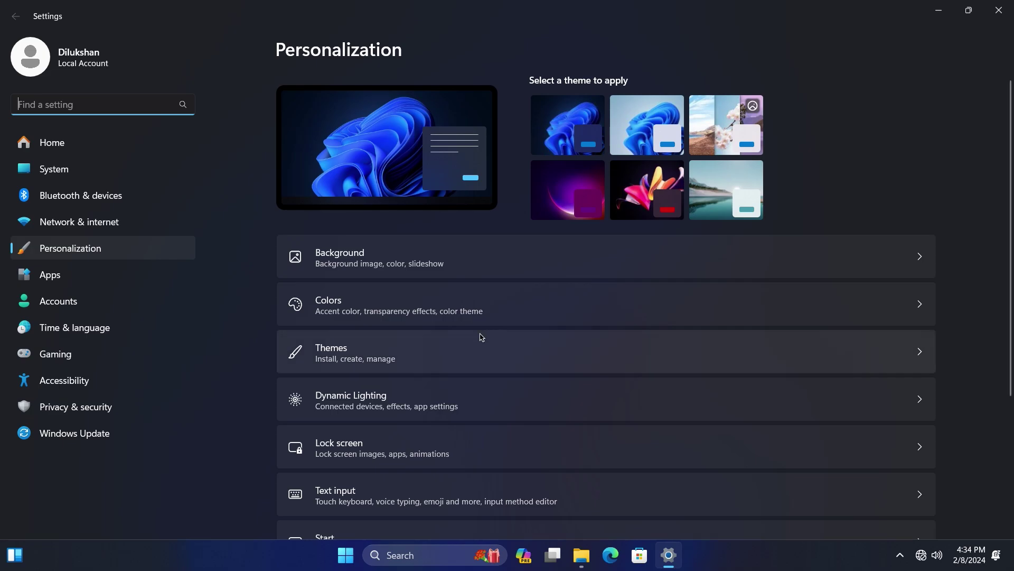
click(328, 355)
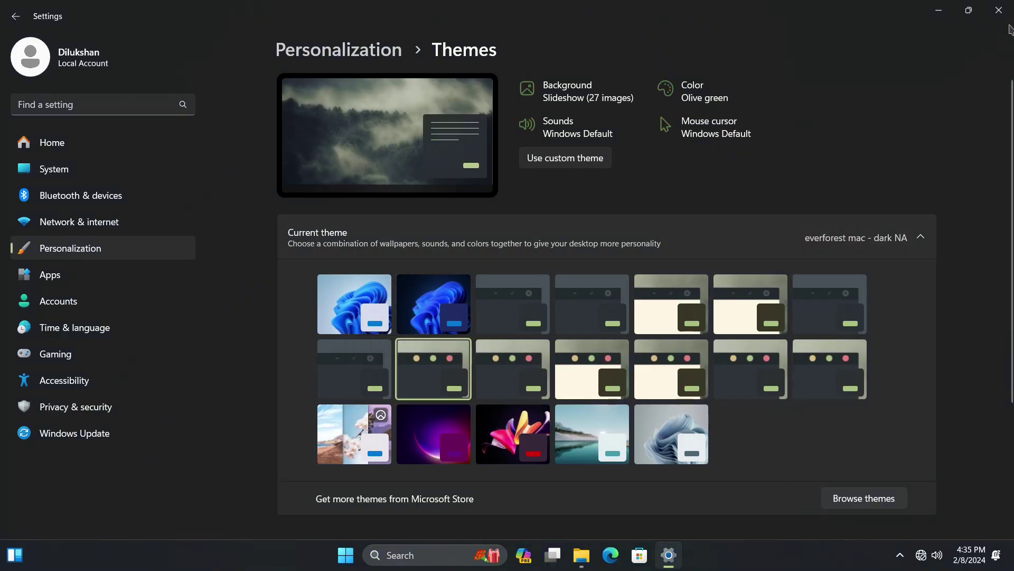
click(998, 10)
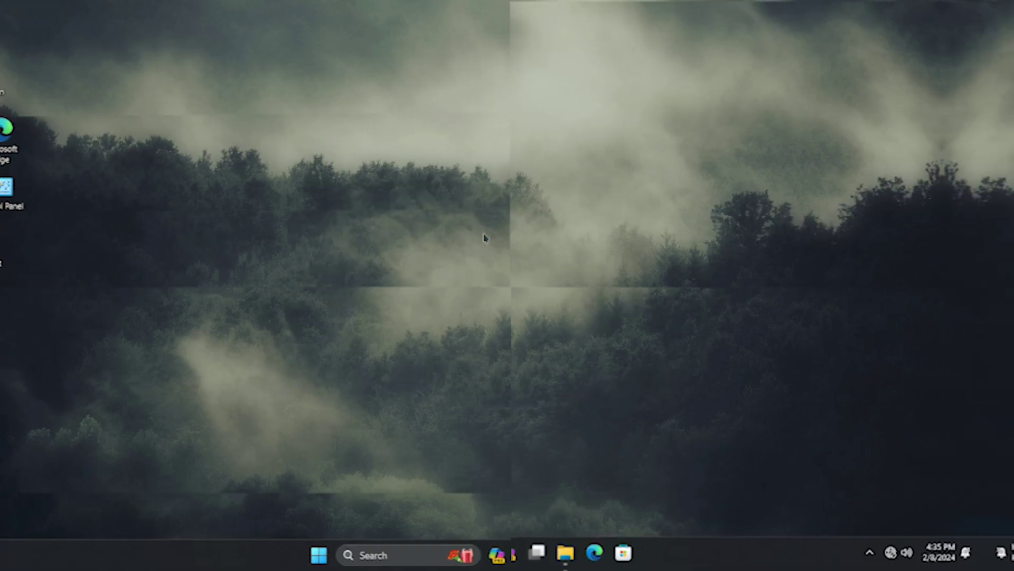
Refresh the desktop and check the new theme's look in a This PC window, closing it after viewing
right_click(485, 238)
click(536, 305)
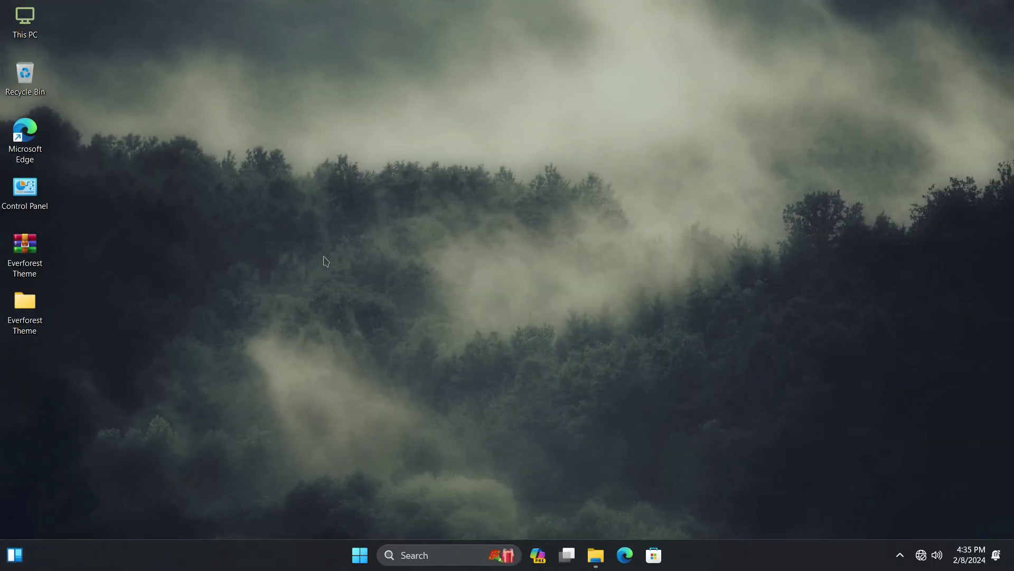
double_click(34, 28)
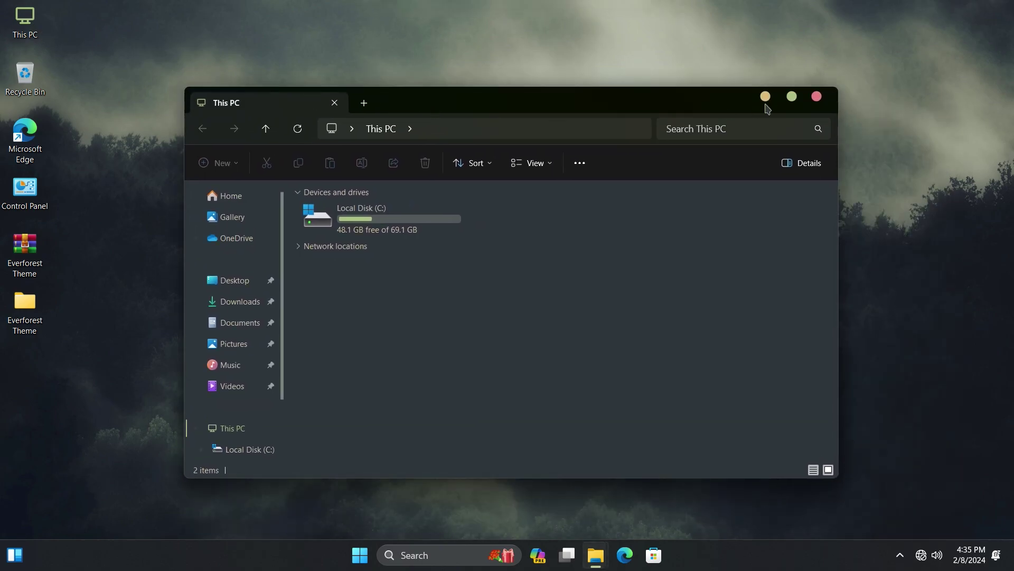
click(816, 97)
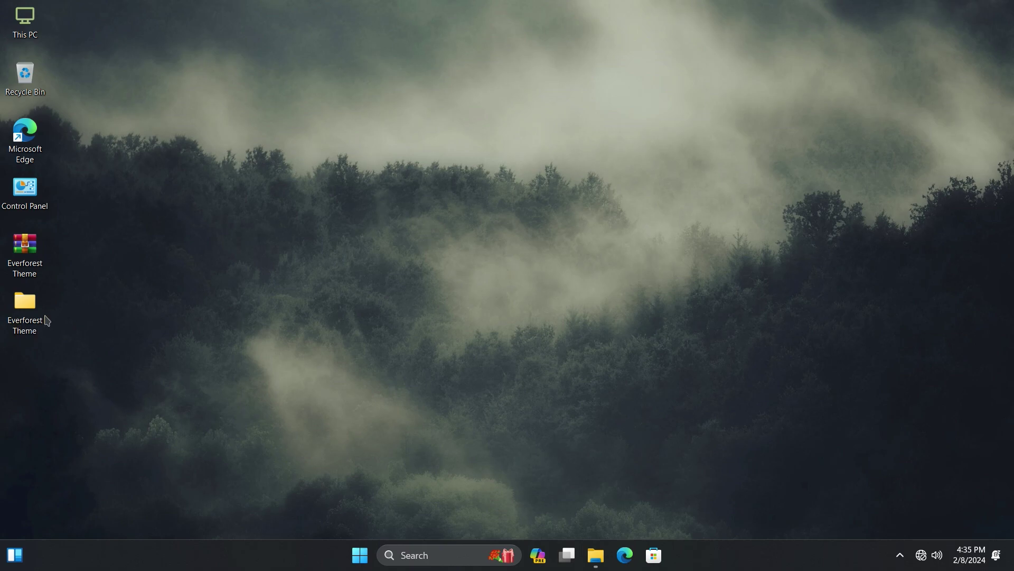
Open the ExplorerBlurMica folder inside the desktop's Everforest Theme folder
double_click(21, 324)
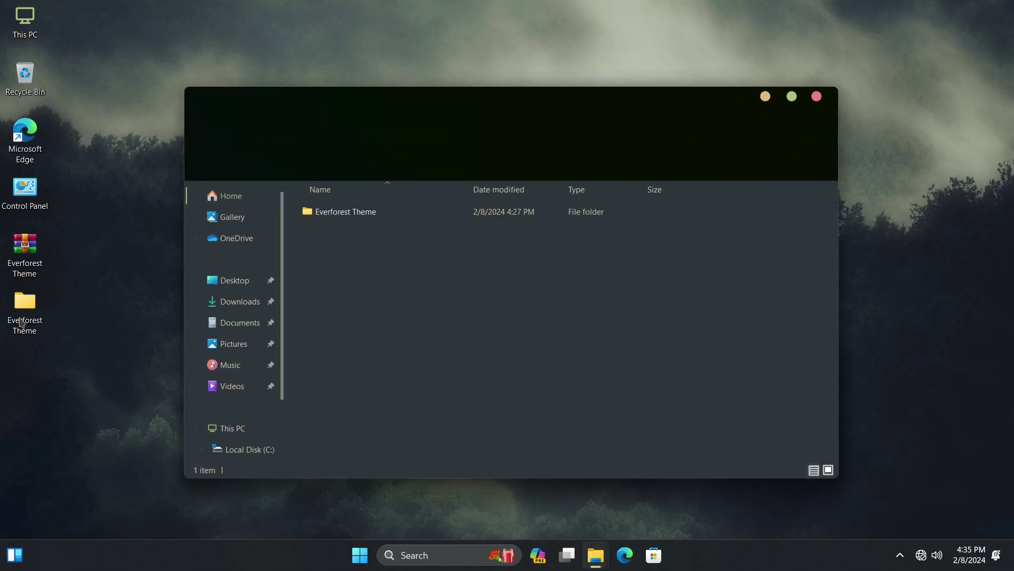
click(347, 218)
double_click(346, 218)
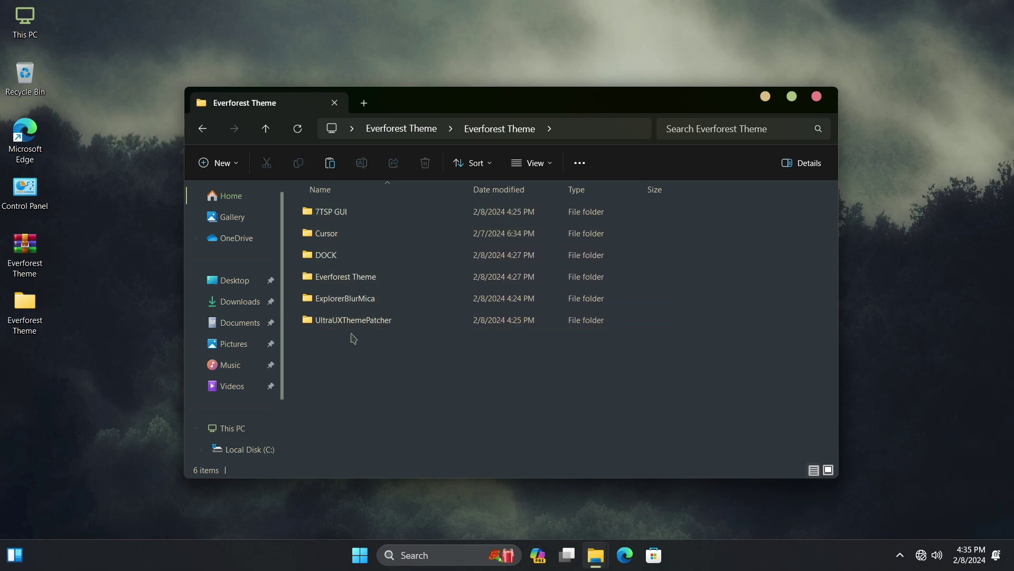
click(346, 301)
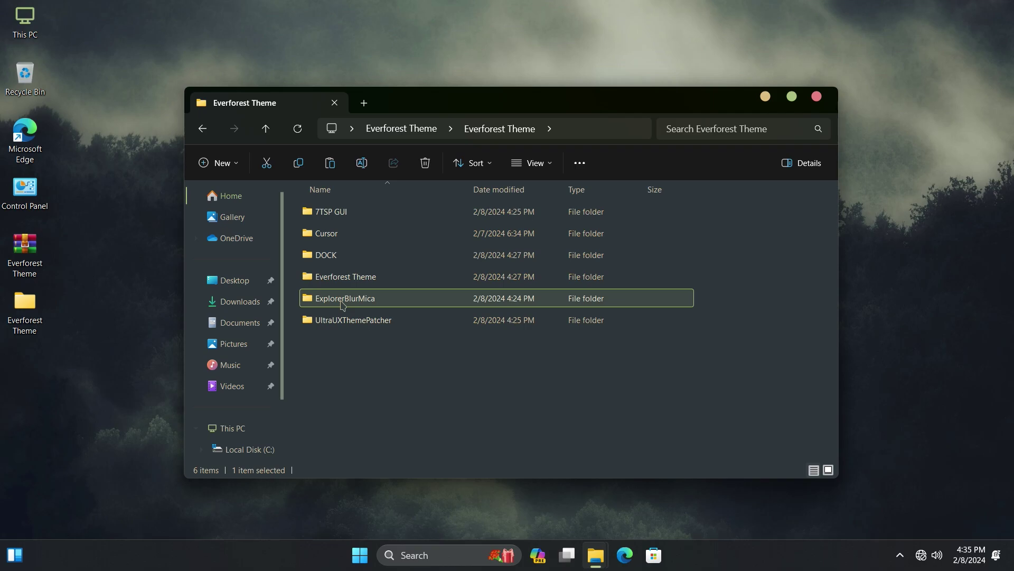
double_click(342, 304)
Look inside the Release folder and return to the ExplorerBlurMica folder
double_click(319, 214)
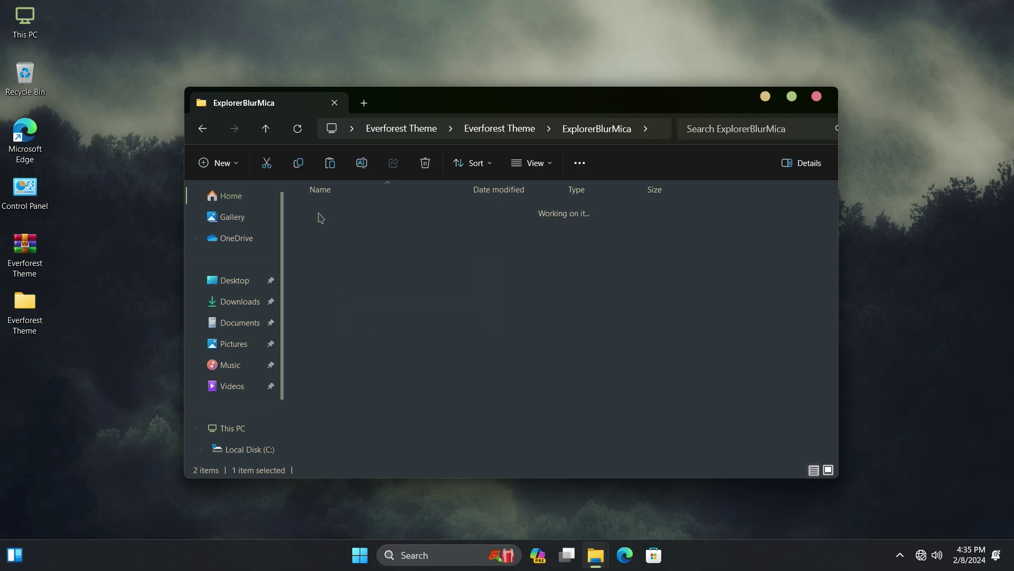
drag(369, 283, 334, 199)
double_click(333, 246)
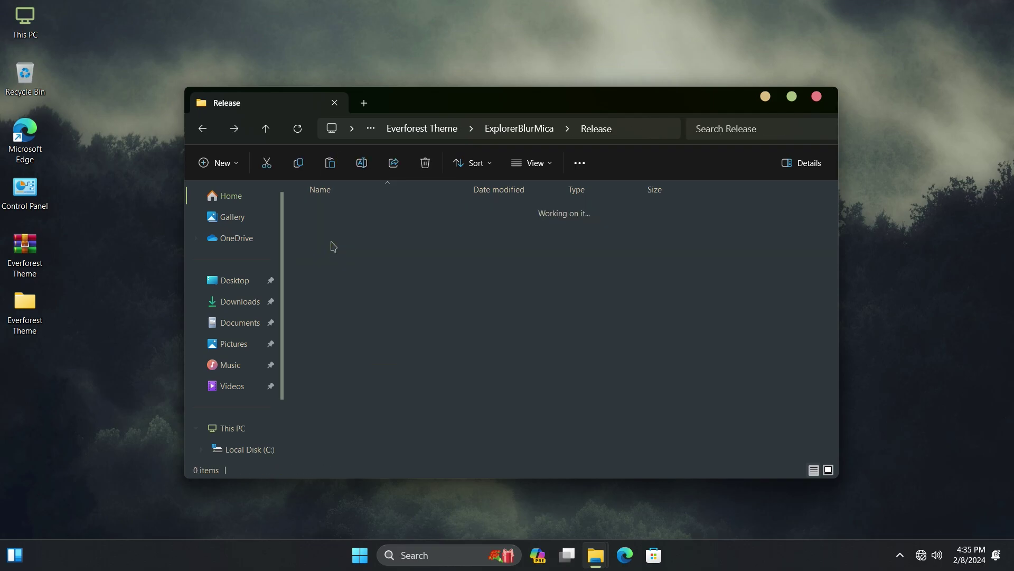
key(alt+Up)
Copy the Release folder from ExplorerBlurMica
right_click(328, 219)
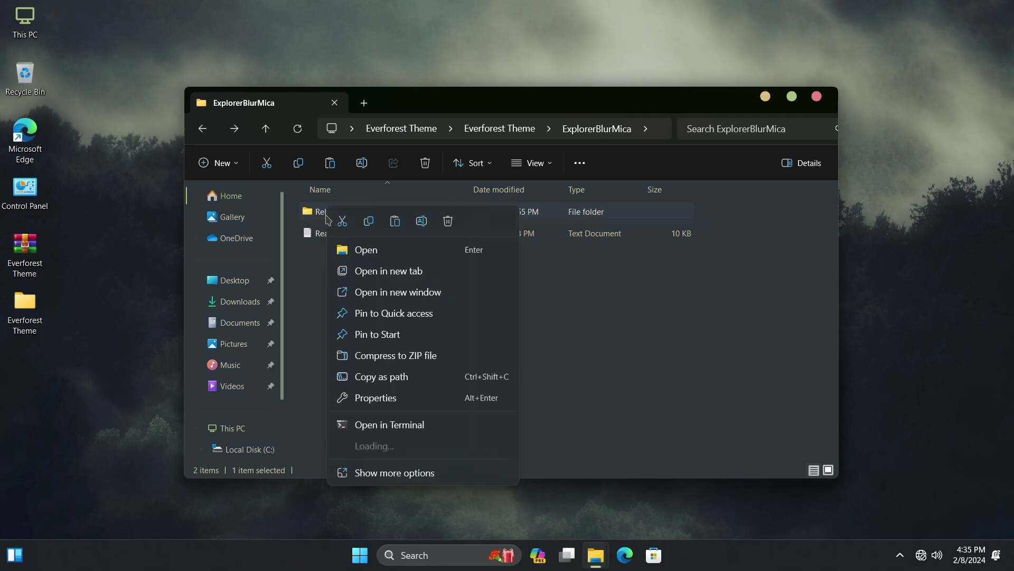
click(364, 474)
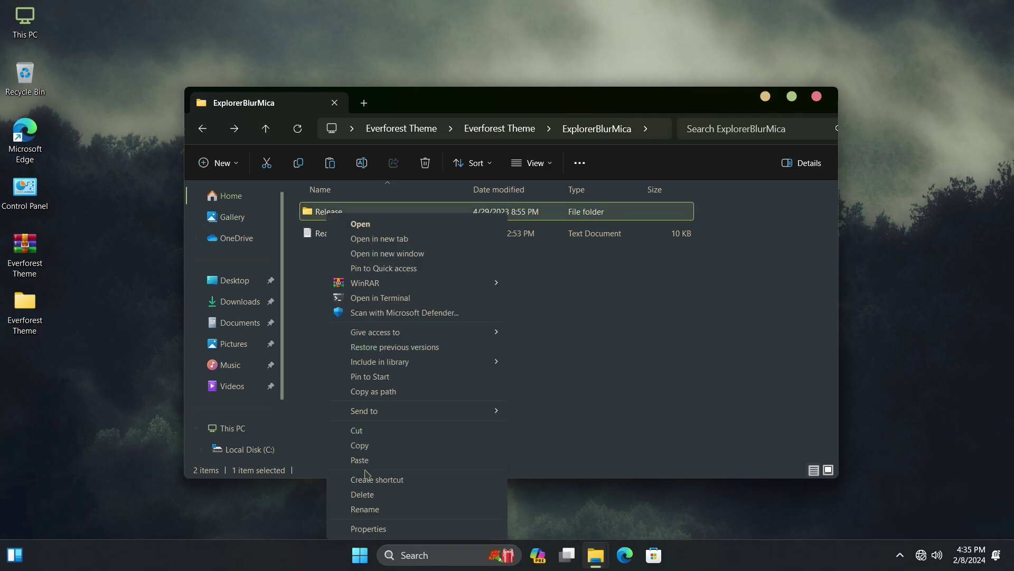
click(361, 449)
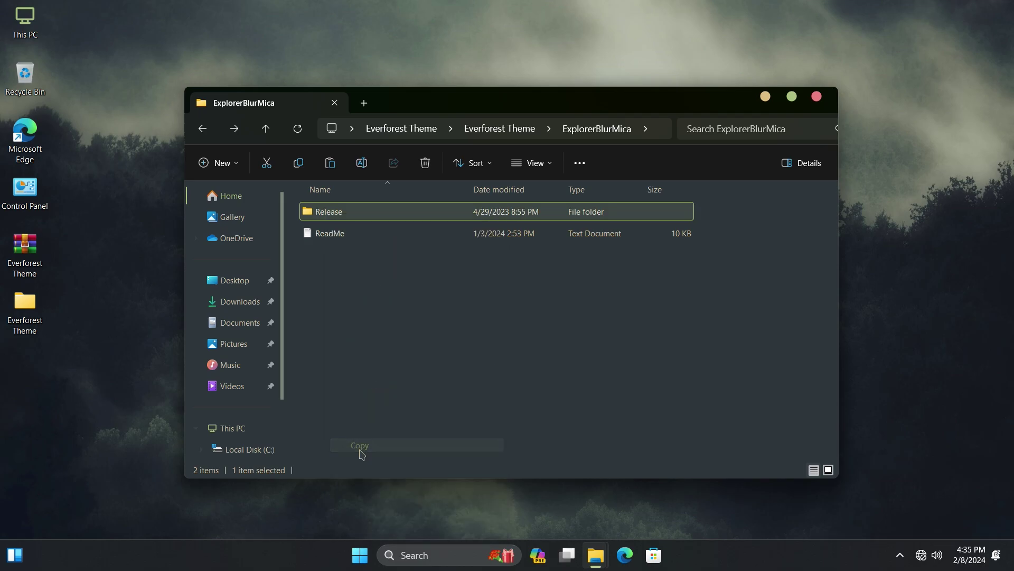
click(317, 368)
Paste the copied Release folder into the Documents folder
double_click(25, 21)
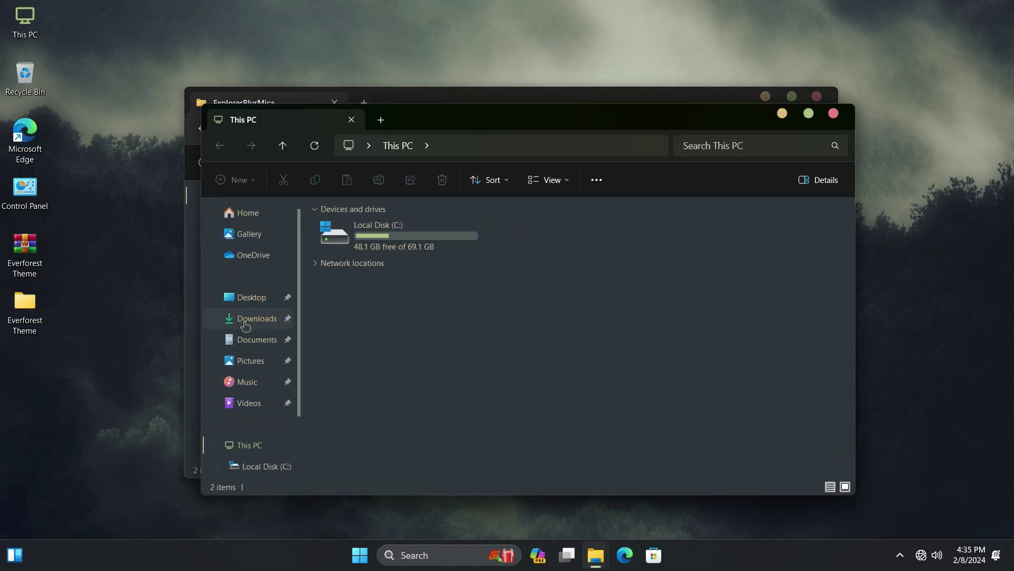
click(254, 349)
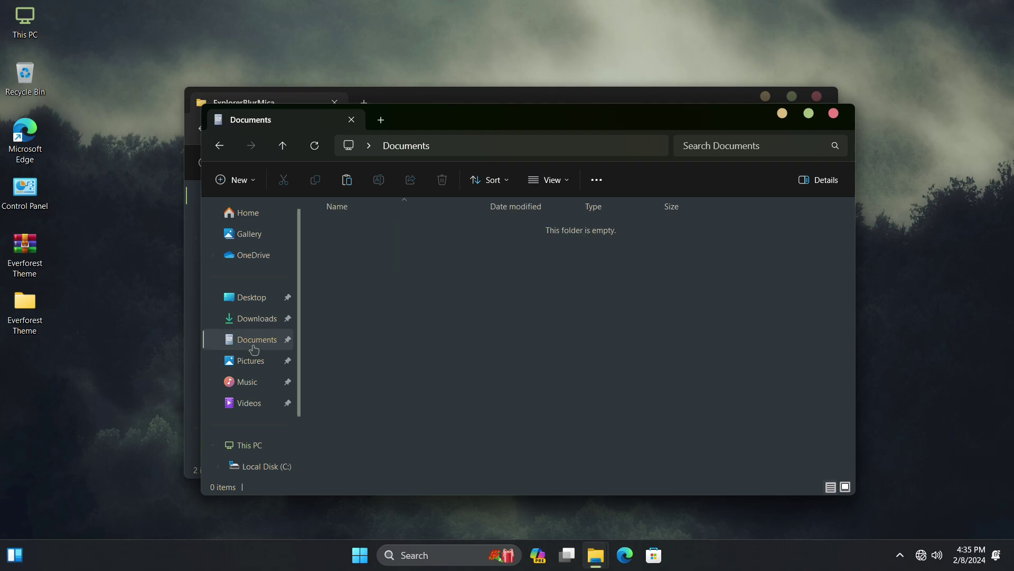
right_click(438, 279)
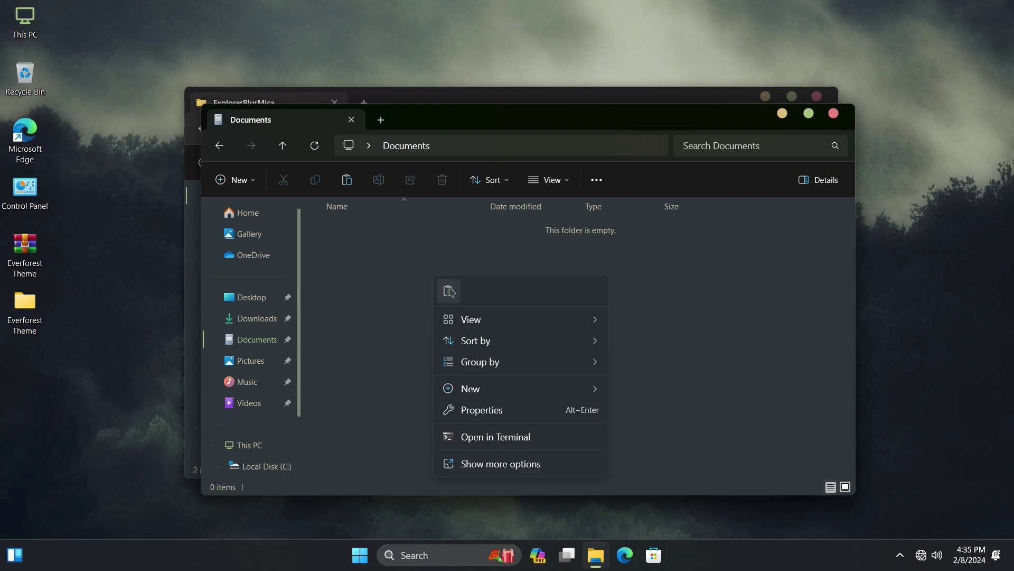
click(450, 291)
click(450, 288)
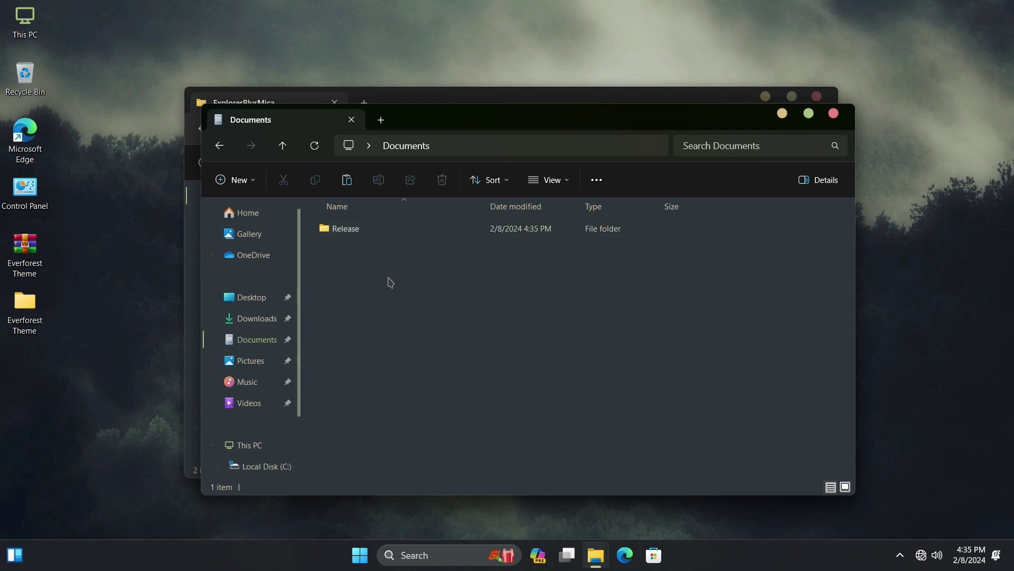
Open the config file from the Release folder in Documents for editing
double_click(342, 239)
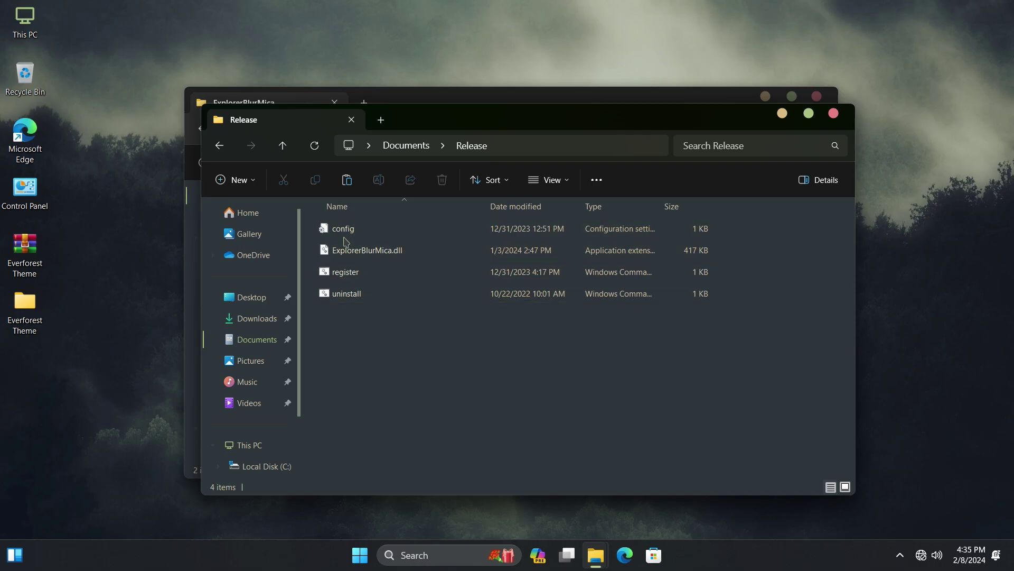
click(341, 233)
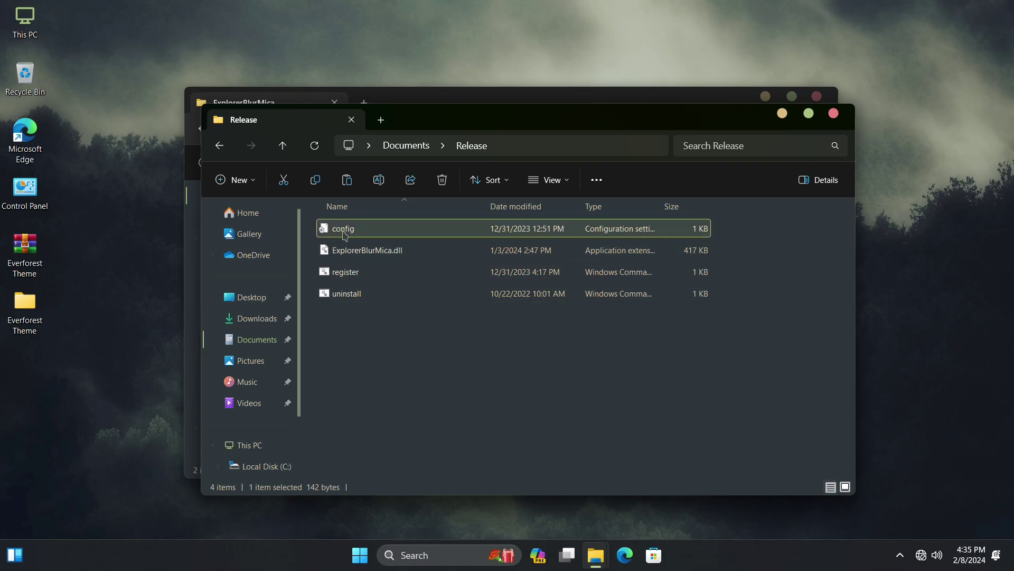
right_click(344, 235)
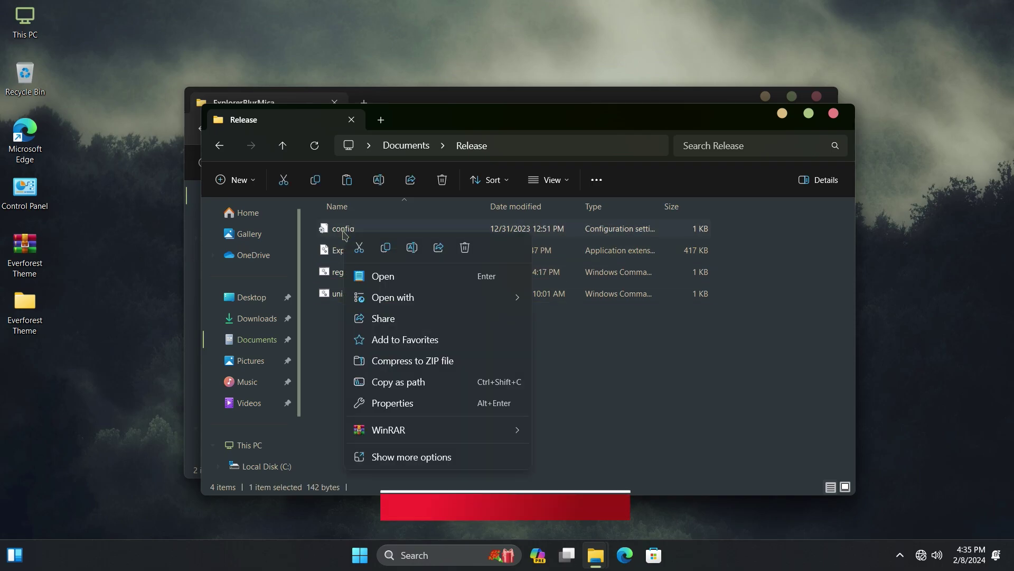
key(Escape)
click(377, 278)
key(Up)
key(Return)
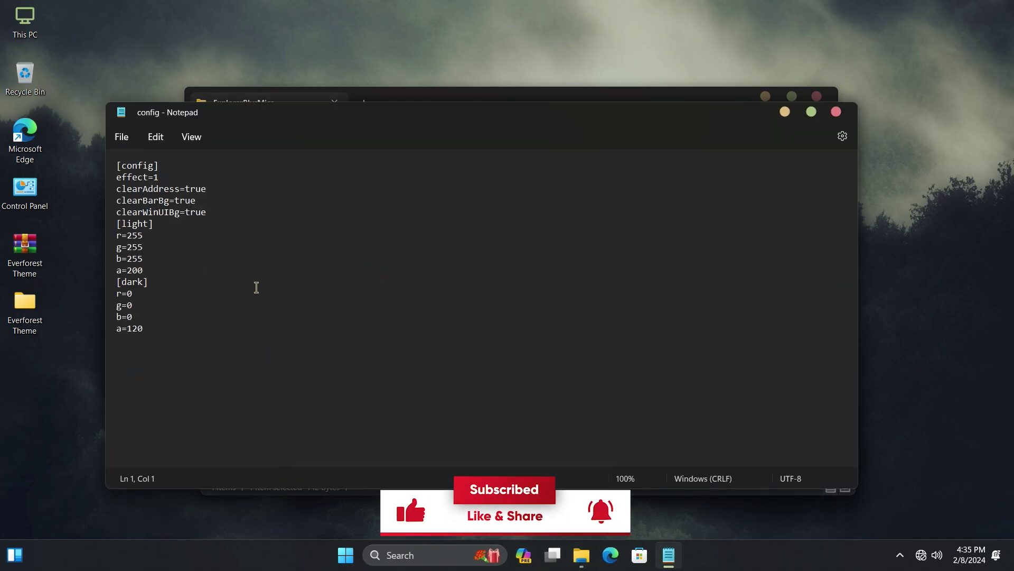
Set the [dark] values in the config file to r=45, g=53, b=59 and a=50
drag(166, 329, 129, 288)
click(213, 316)
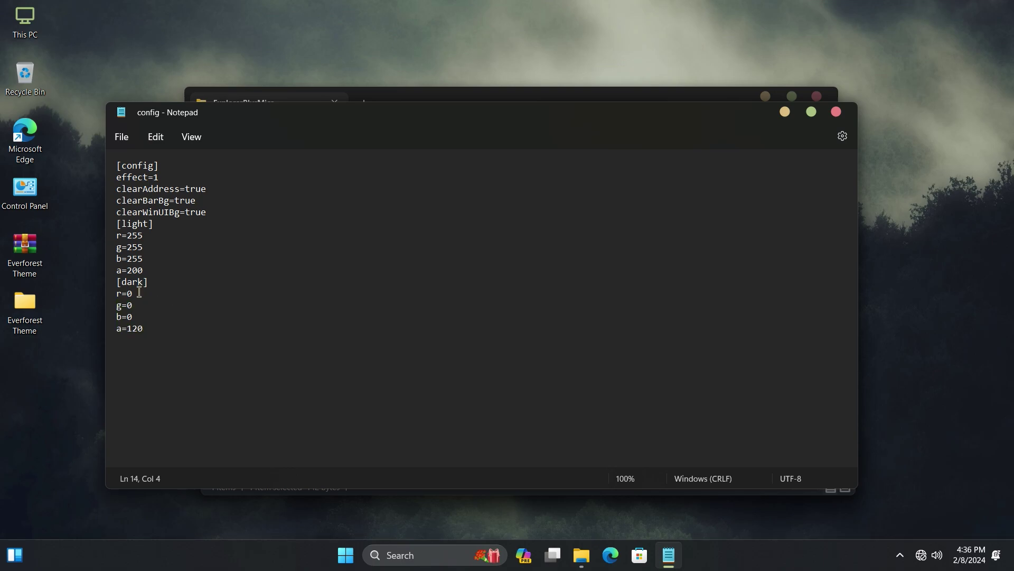
text(45)
drag(129, 307, 139, 307)
text(53)
drag(127, 318, 149, 320)
drag(154, 331, 127, 331)
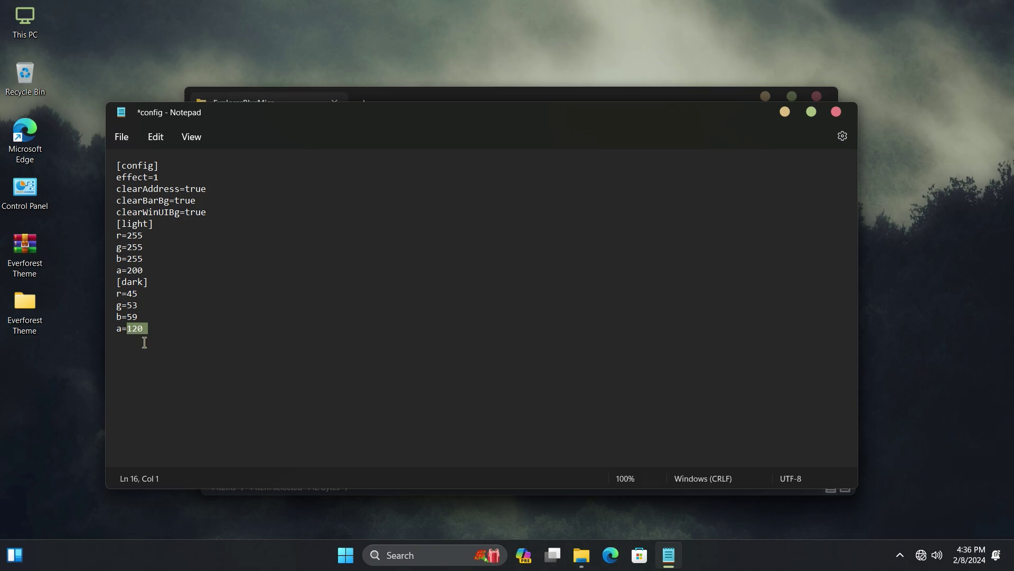
text(50)
Review the edited [dark] section, save the config file and close it
drag(156, 340, 111, 285)
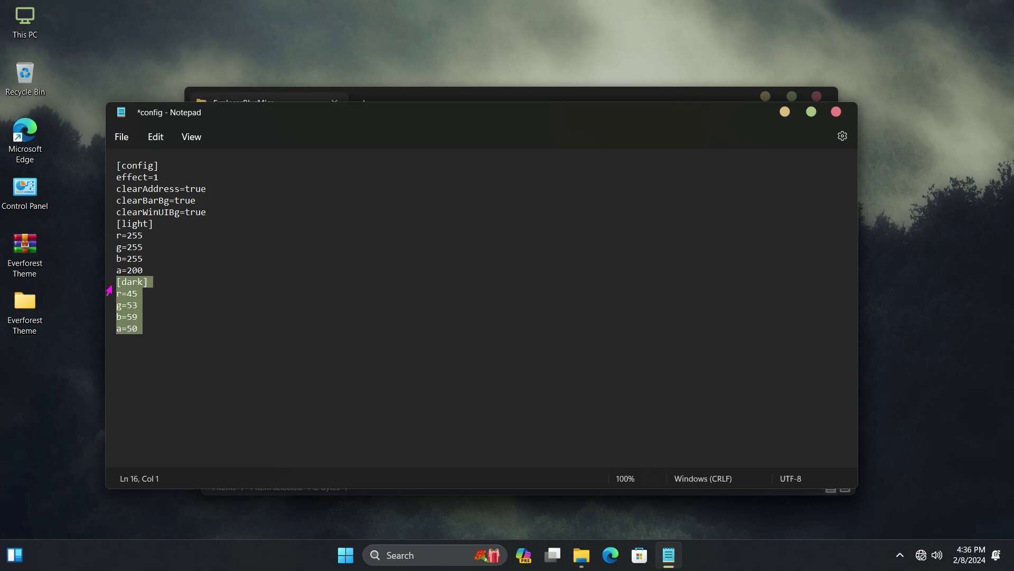
click(175, 313)
click(161, 299)
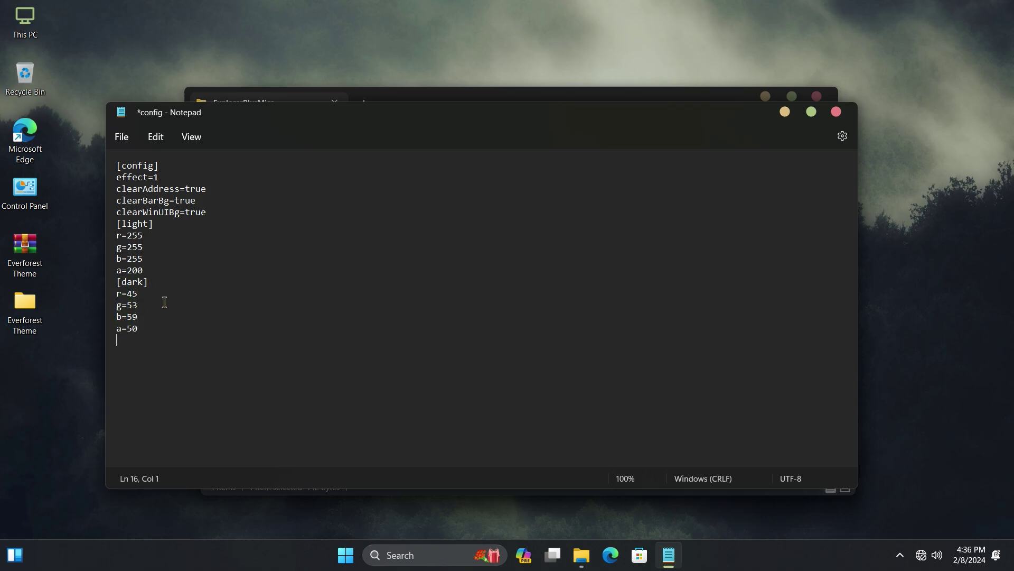
click(165, 317)
click(122, 136)
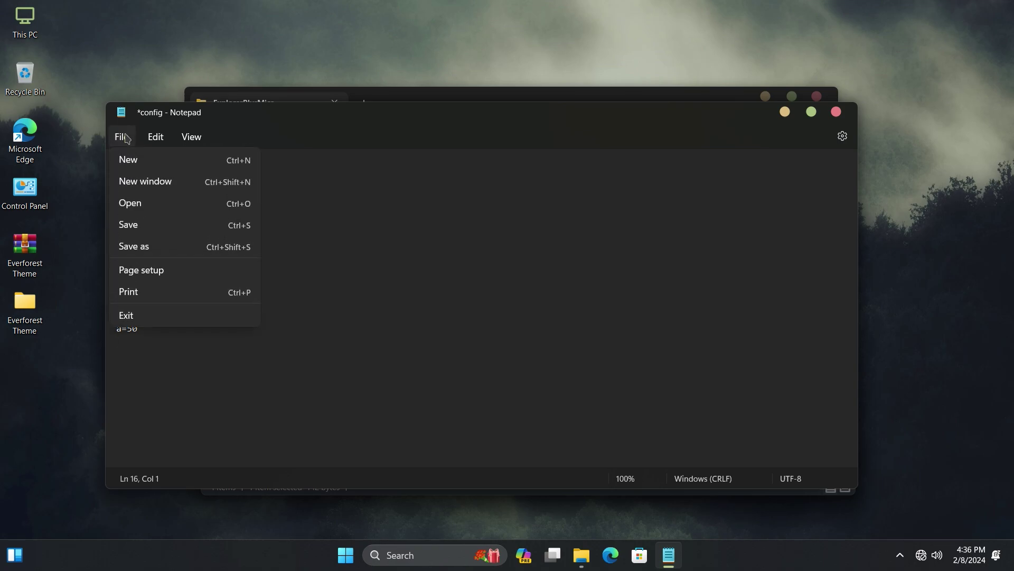
click(132, 227)
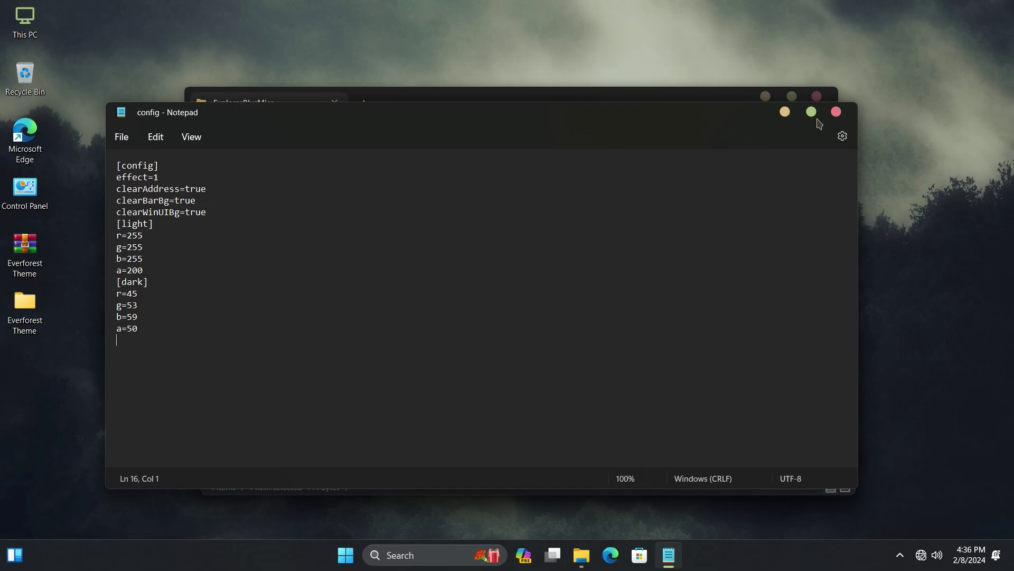
click(836, 112)
click(528, 408)
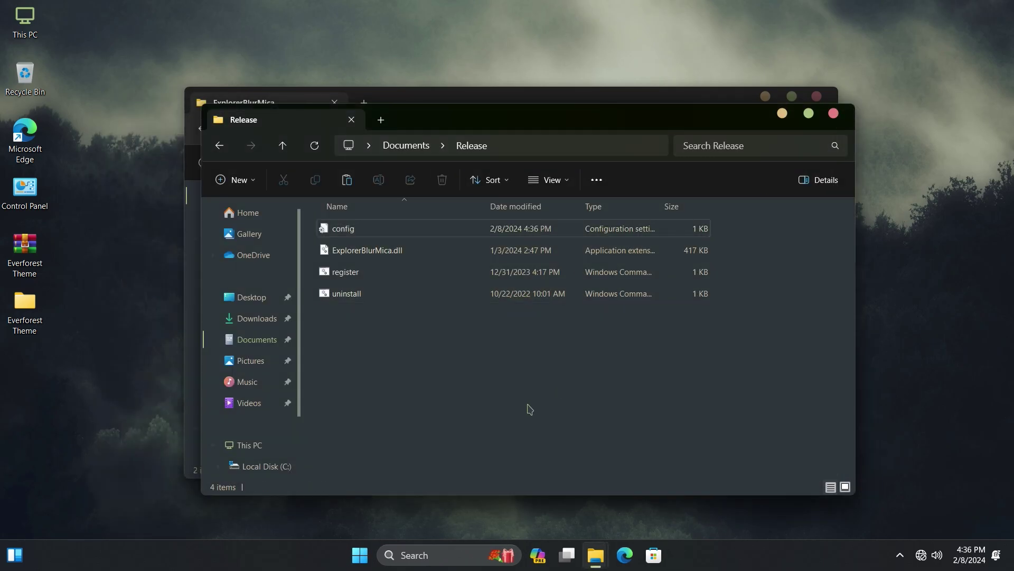
Run the register script as administrator, allow it to make changes and dismiss the RegSvr32 message
click(347, 275)
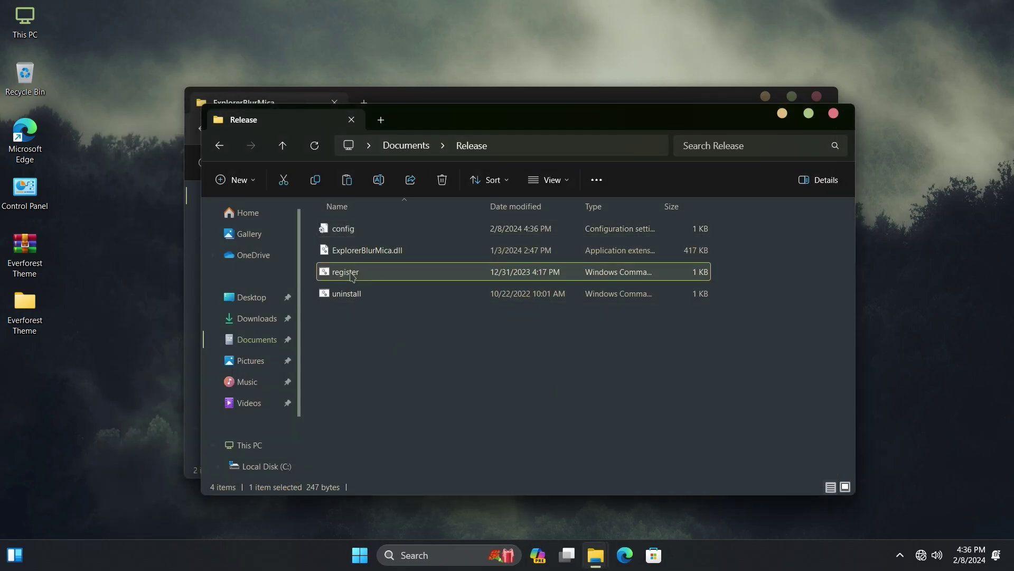
right_click(352, 276)
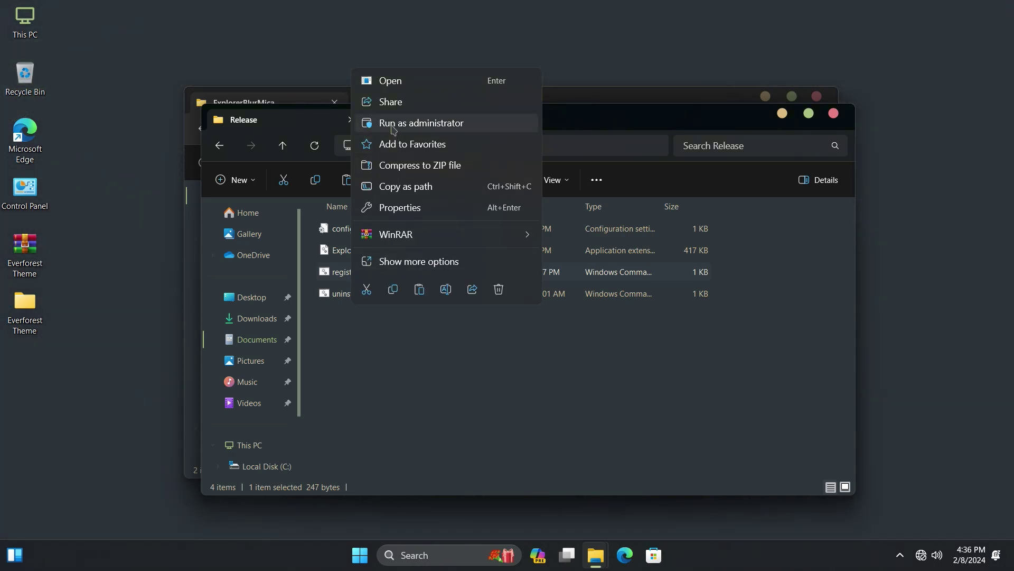
click(399, 124)
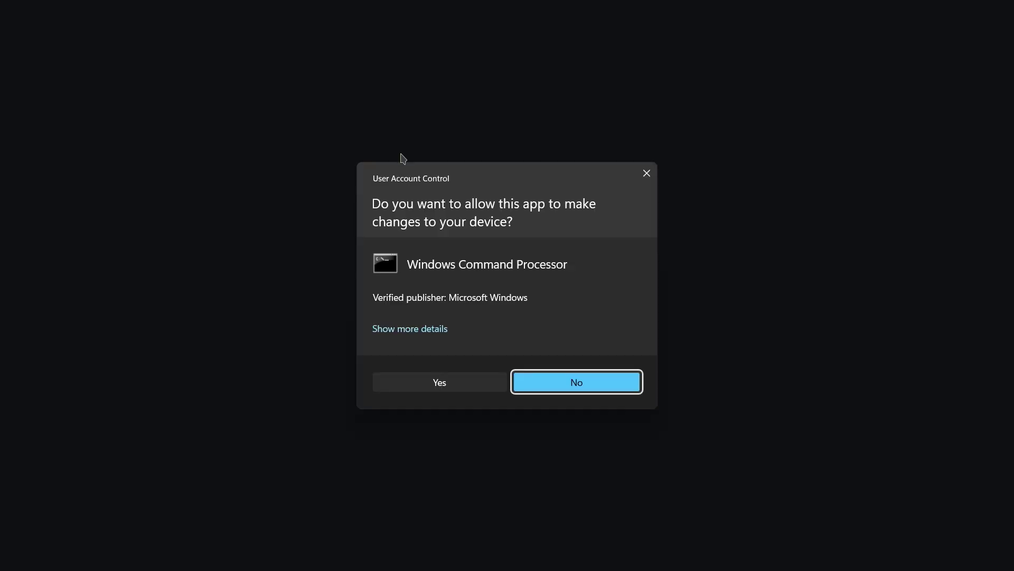
click(433, 386)
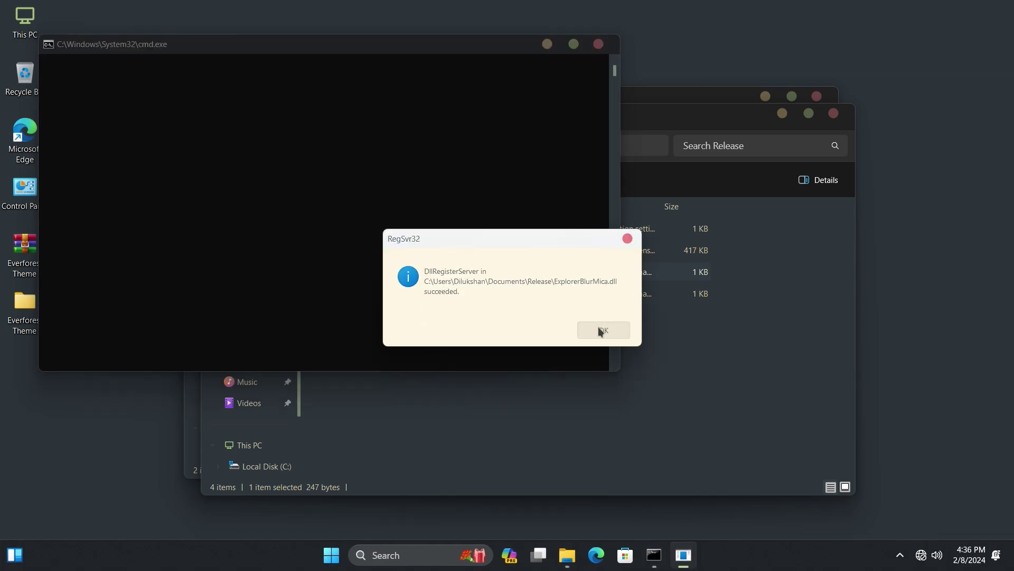
click(601, 331)
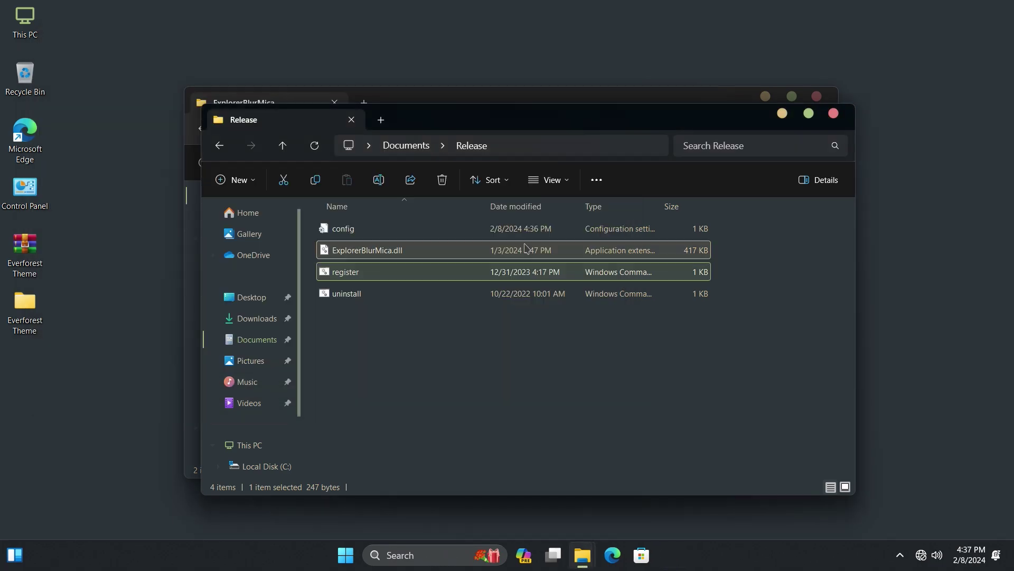
Move the Release window to check its blur effect, and close both File Explorer windows
click(475, 367)
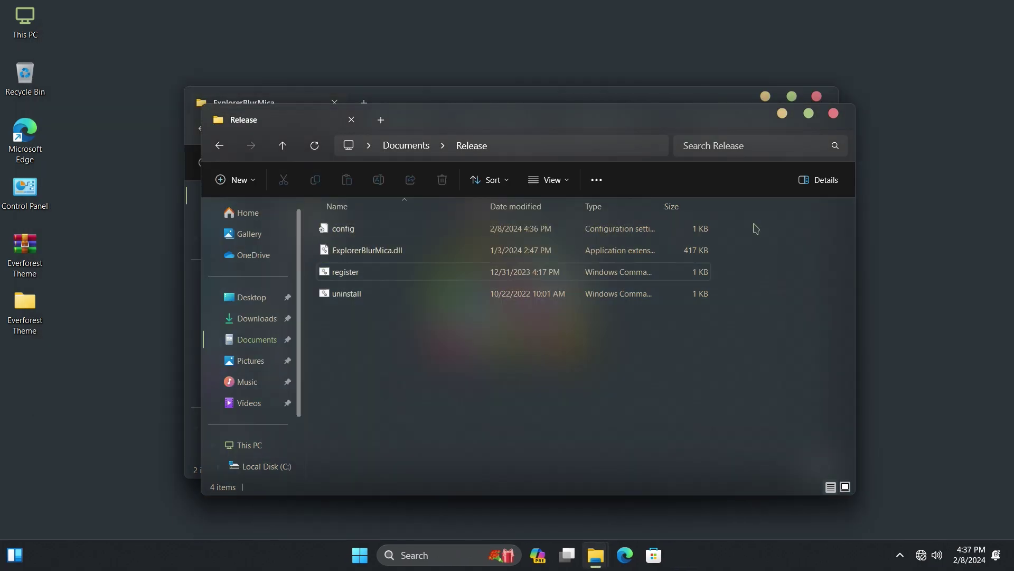
drag(701, 125, 615, 98)
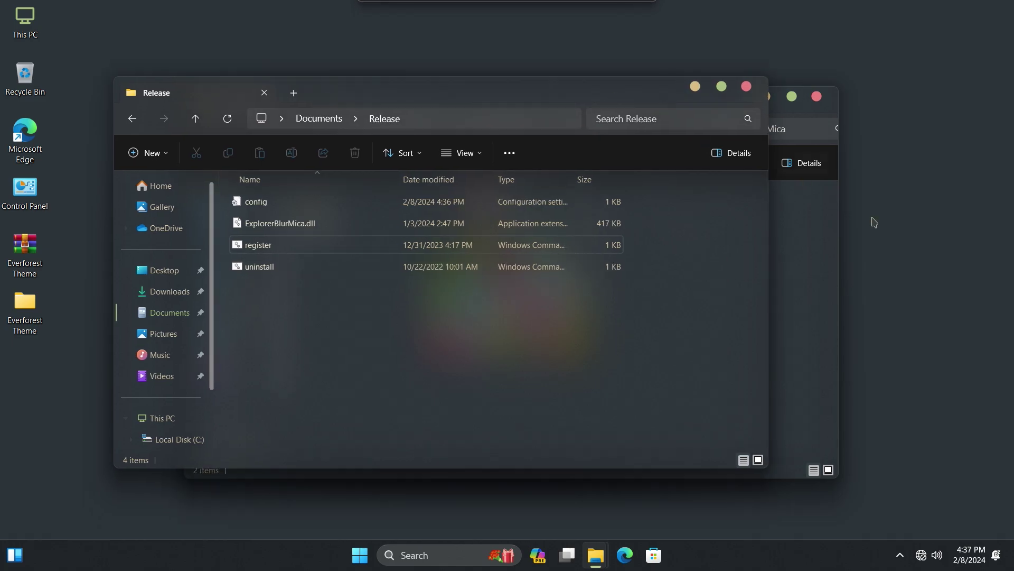
click(803, 240)
click(817, 96)
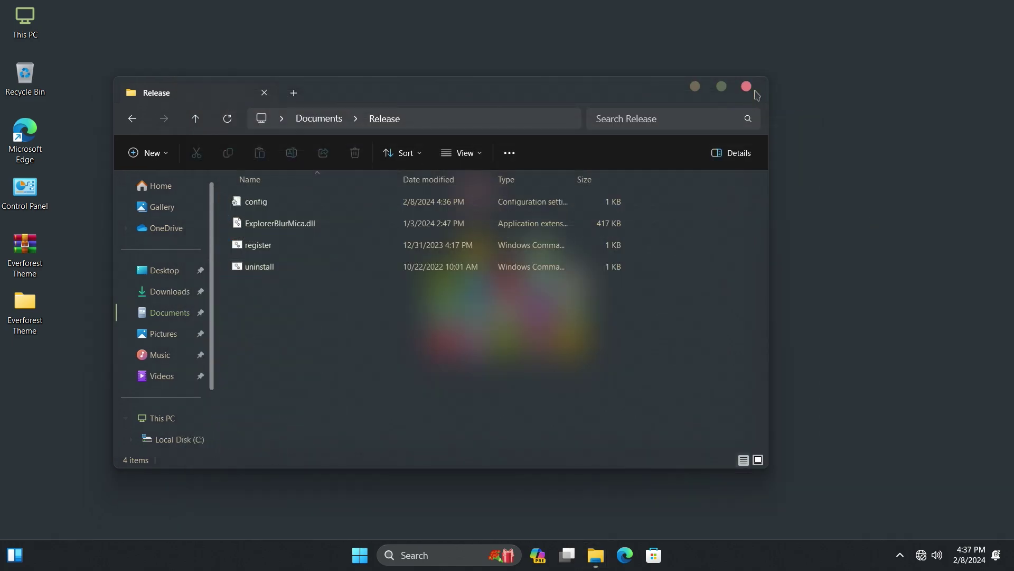
click(746, 86)
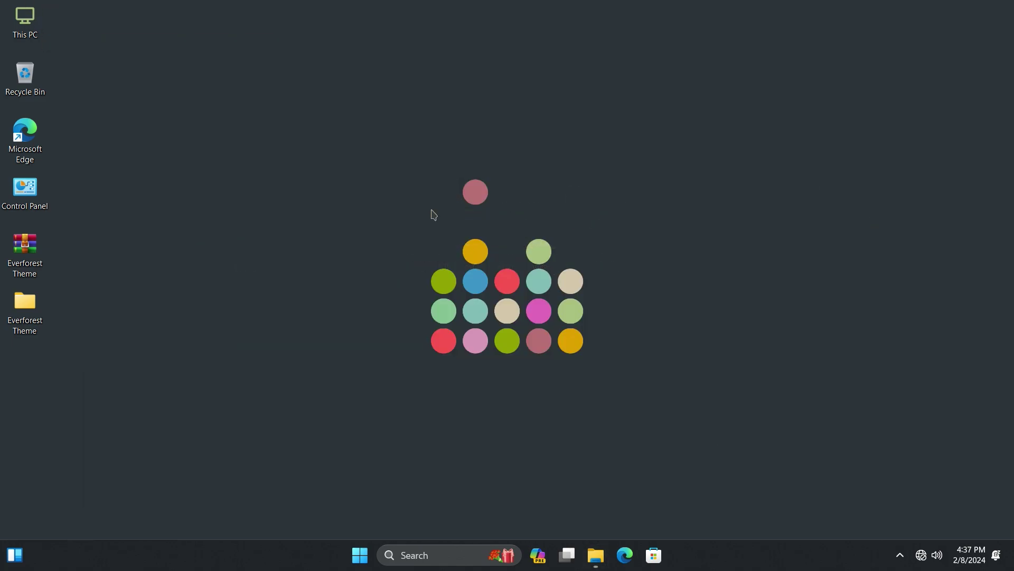
Examine the blur effect in a new This PC window moved over the wallpaper, and close it
double_click(26, 29)
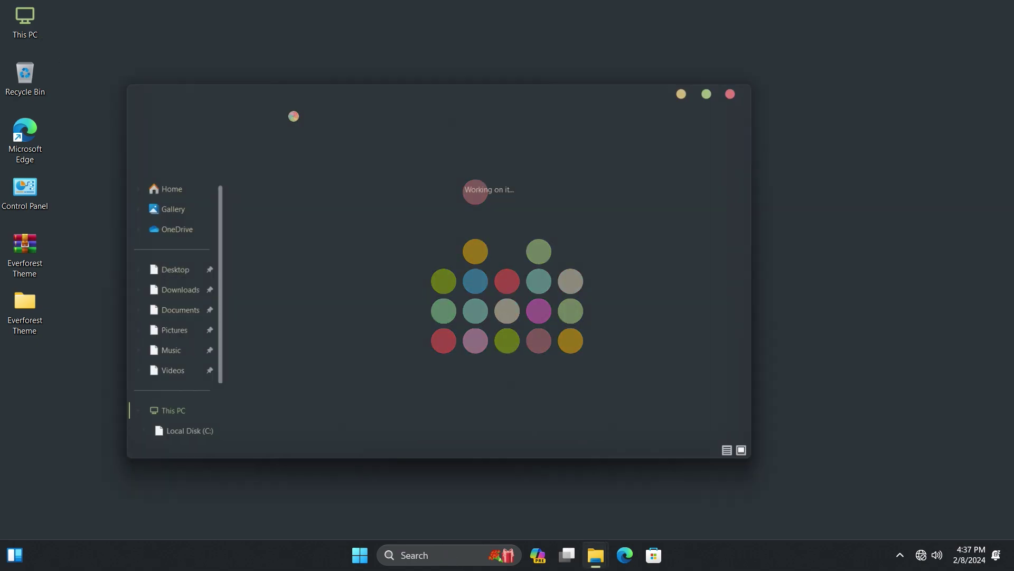
drag(432, 98, 560, 91)
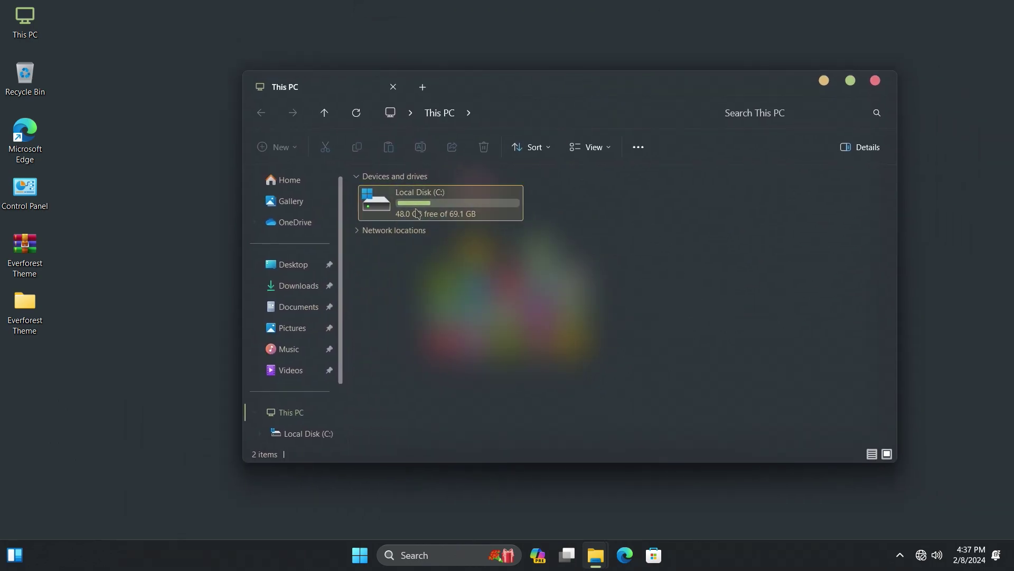
click(876, 81)
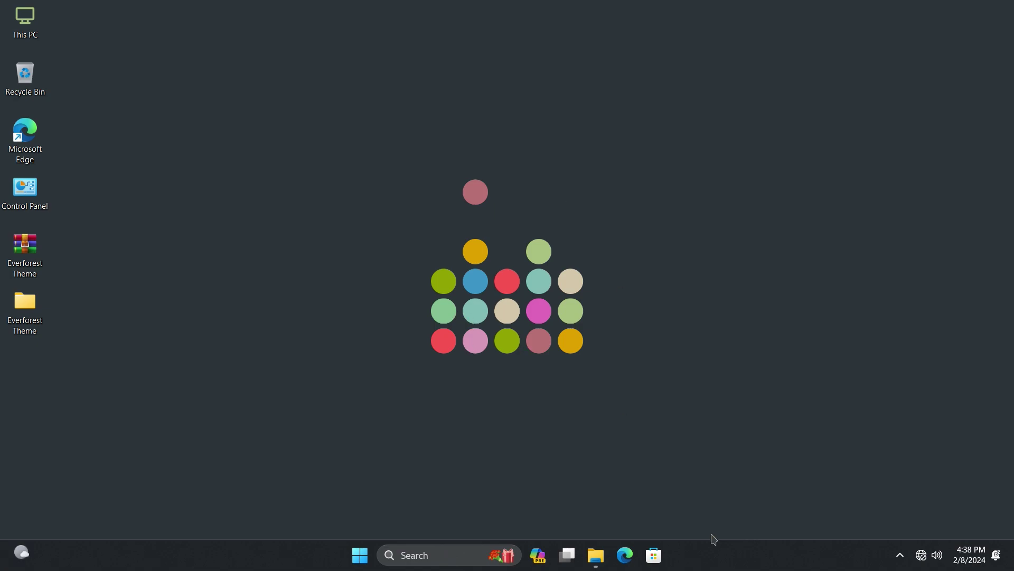
Apply the "everforest mac - night NA" theme from the desktop's personalization settings
right_click(718, 552)
click(539, 303)
right_click(539, 304)
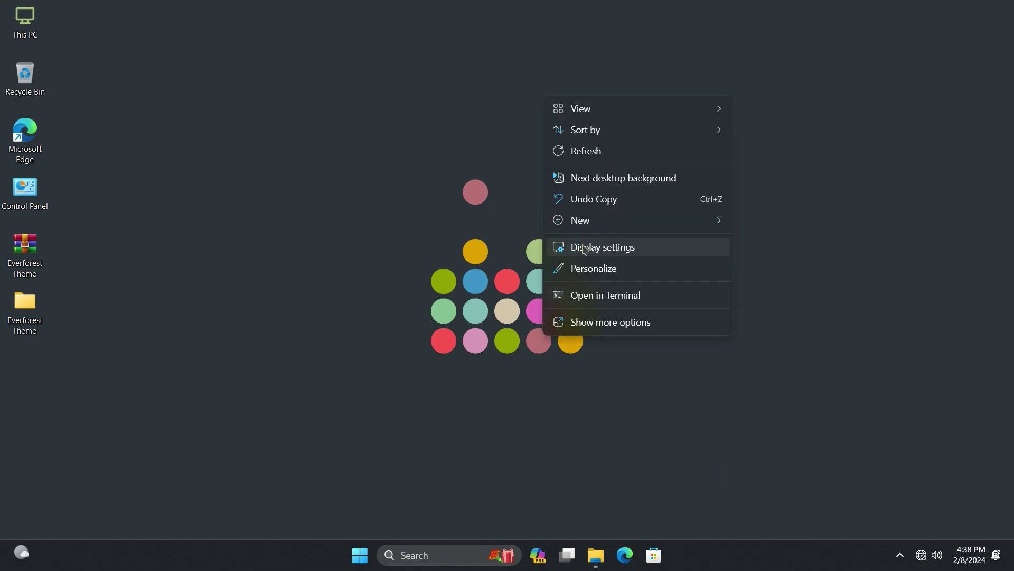
click(586, 276)
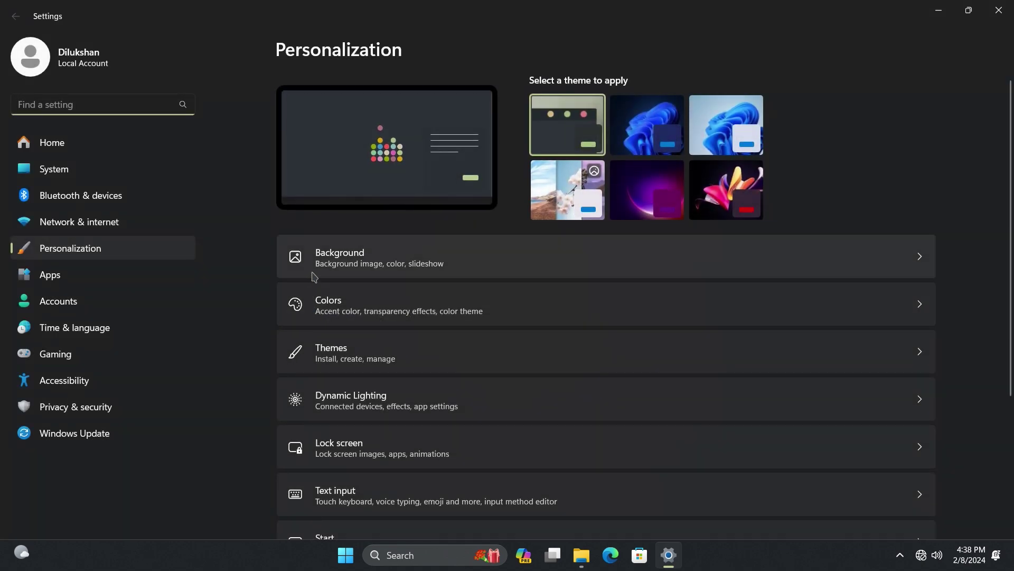
click(341, 357)
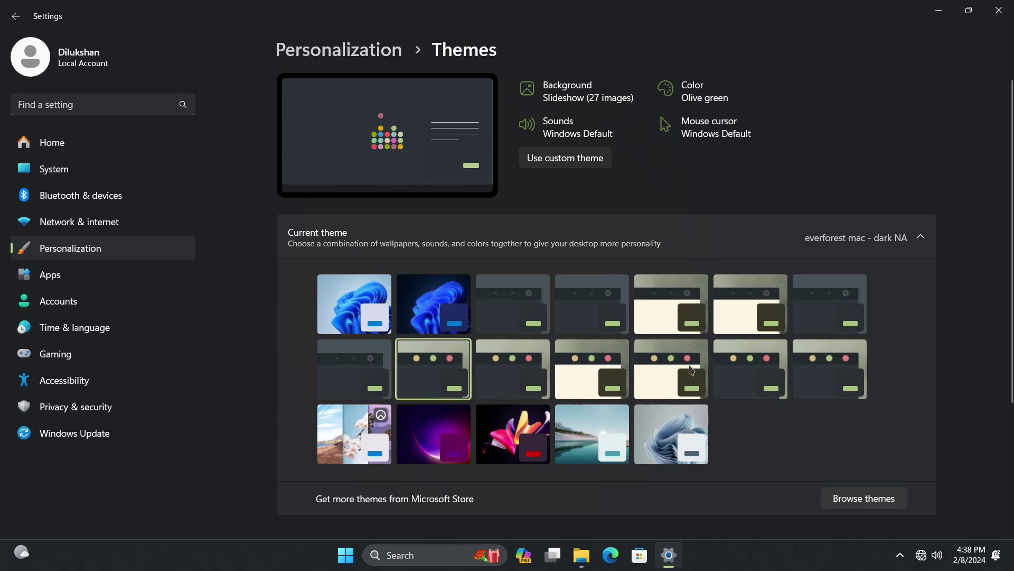
click(773, 372)
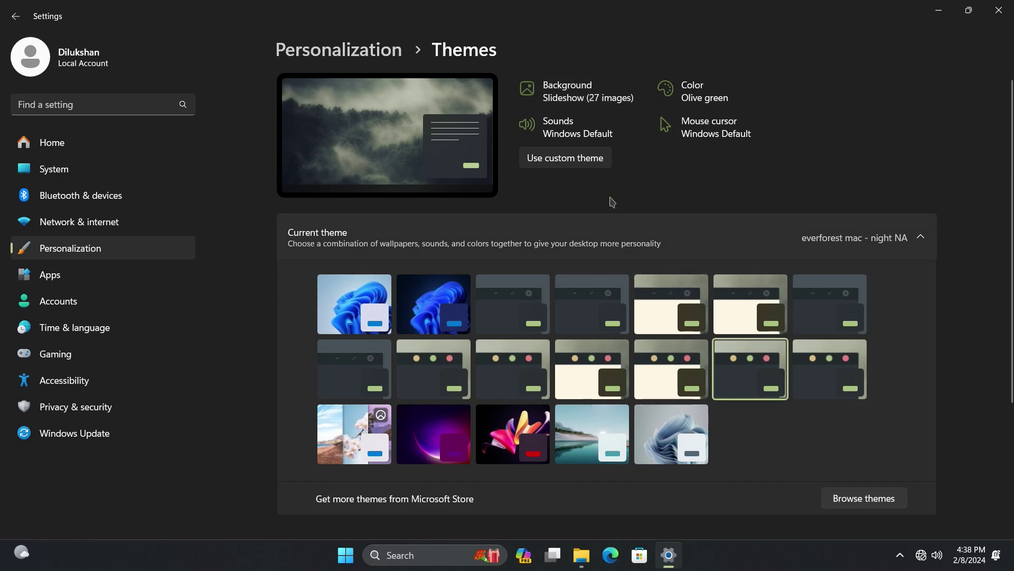
Set the background slideshow to change picture every 1 day and close the settings window
click(565, 101)
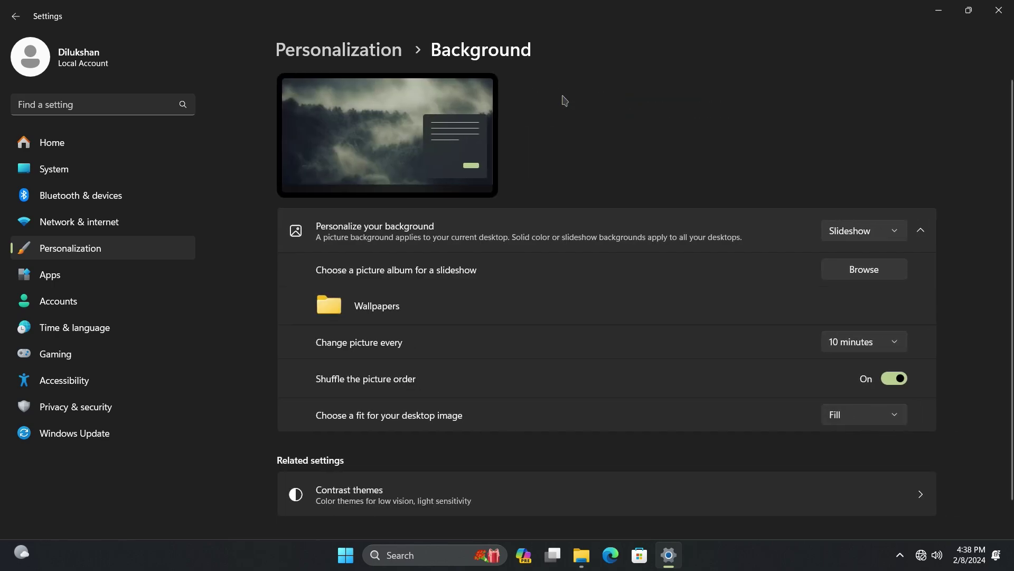
click(880, 347)
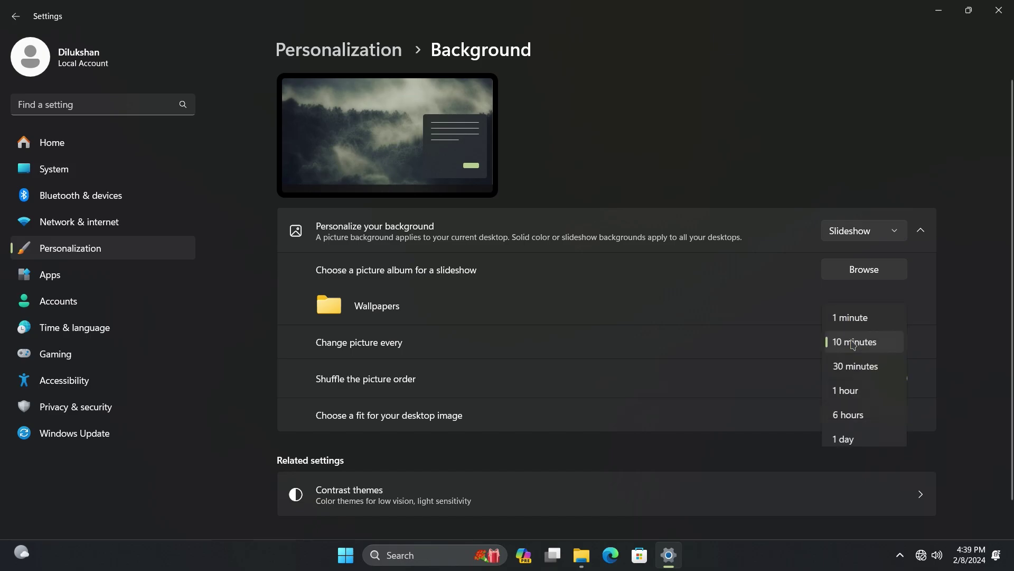
click(849, 442)
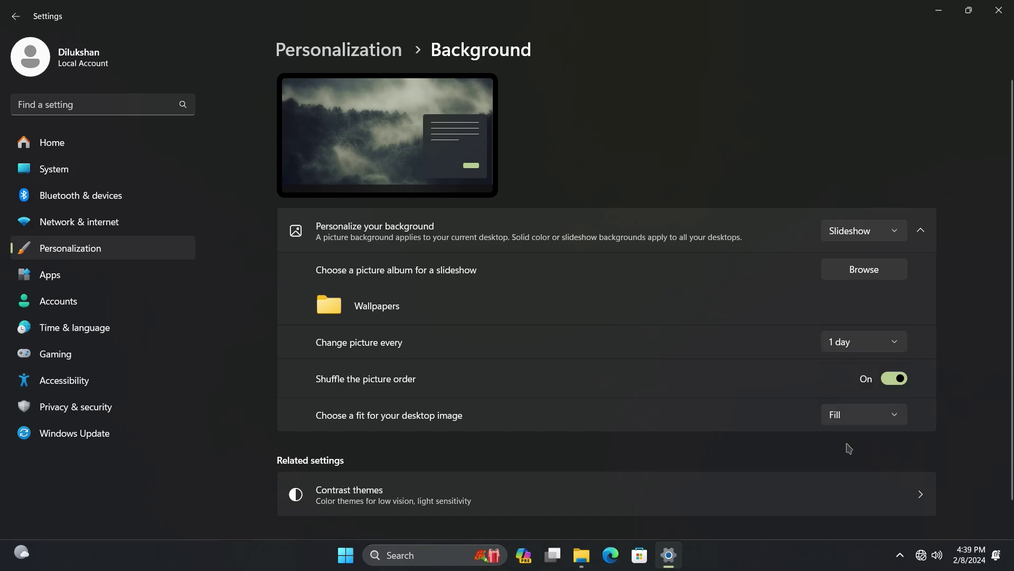
click(997, 10)
Refresh the desktop, and set the taskbar to hide automatically in its behavior settings
right_click(463, 211)
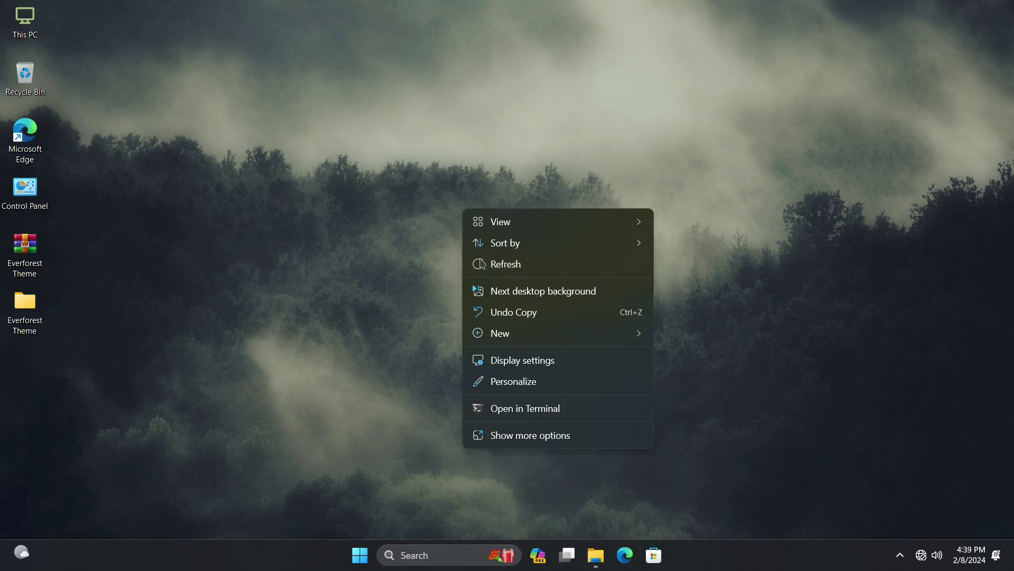
click(486, 262)
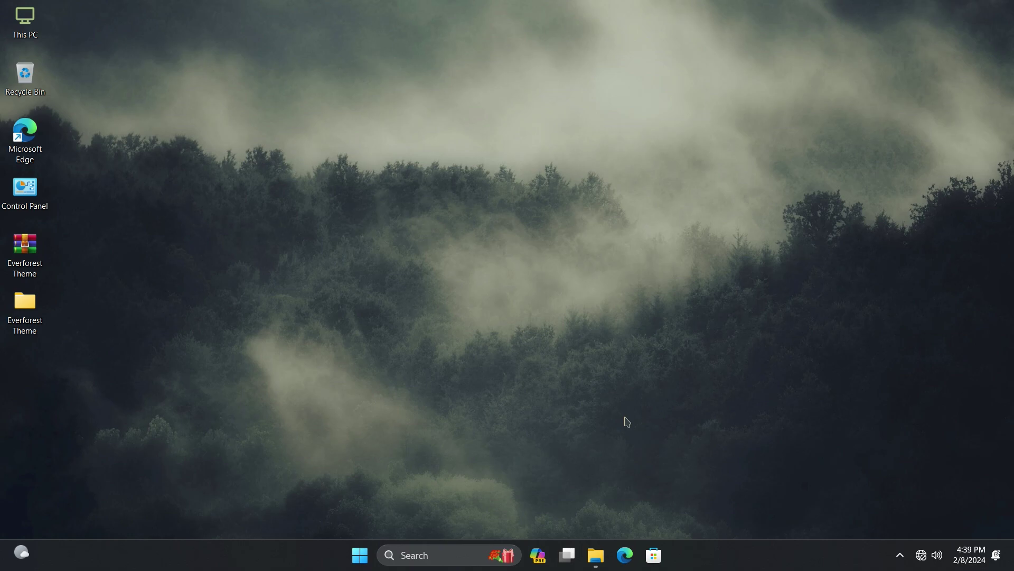
right_click(743, 552)
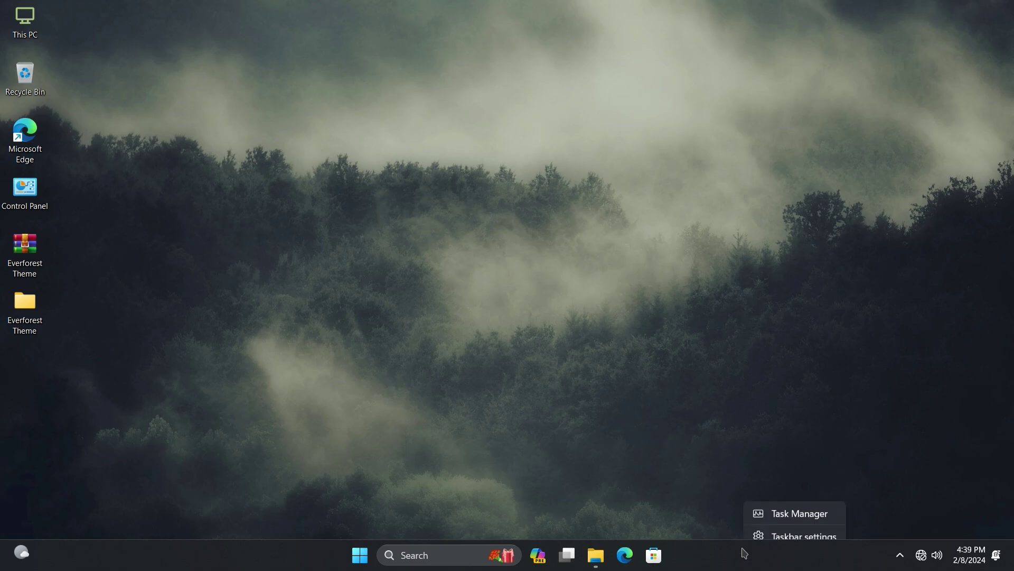
click(644, 441)
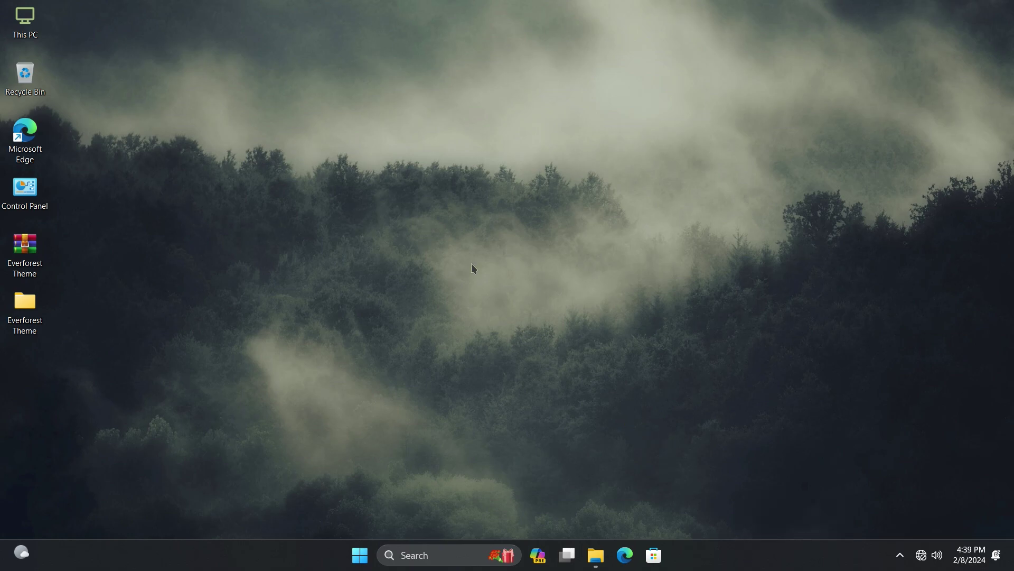
right_click(729, 559)
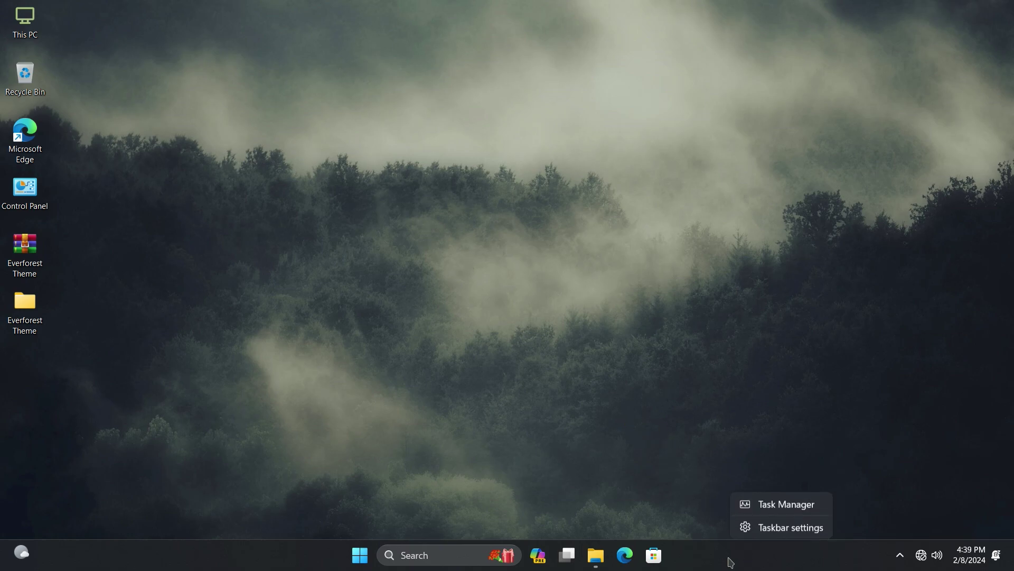
click(772, 528)
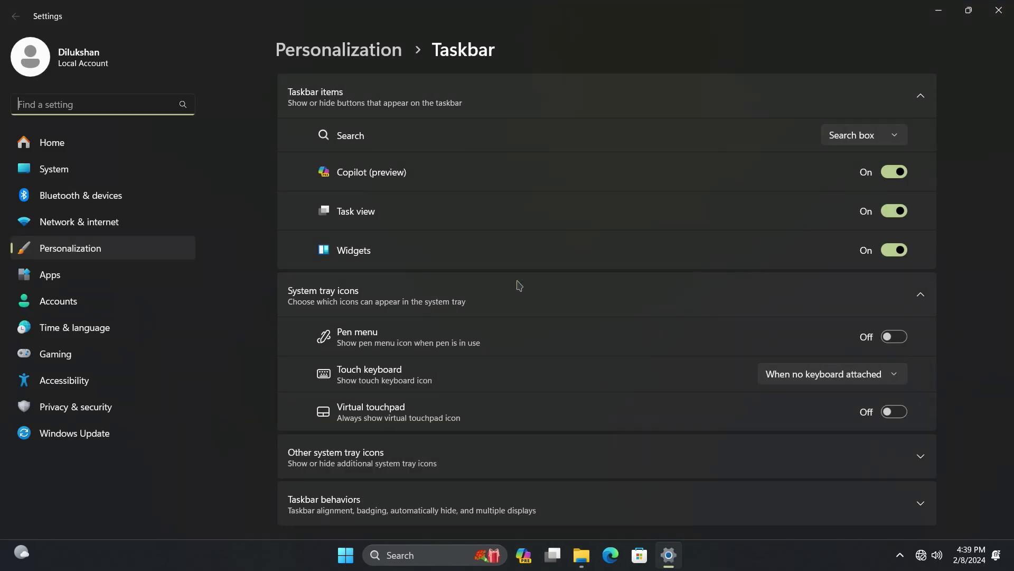
scroll(518, 285, down, 2)
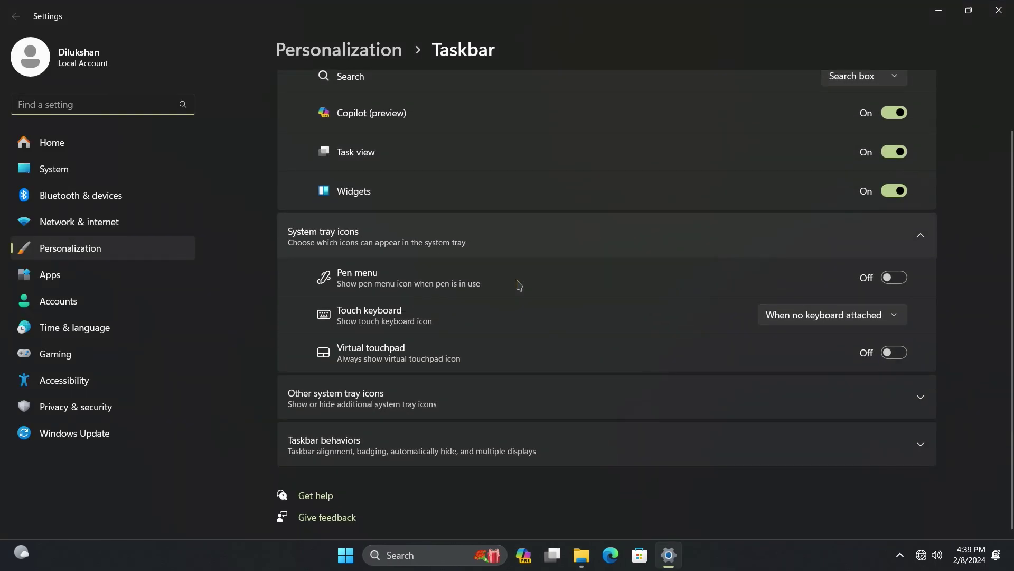
click(324, 449)
scroll(370, 344, down, 5)
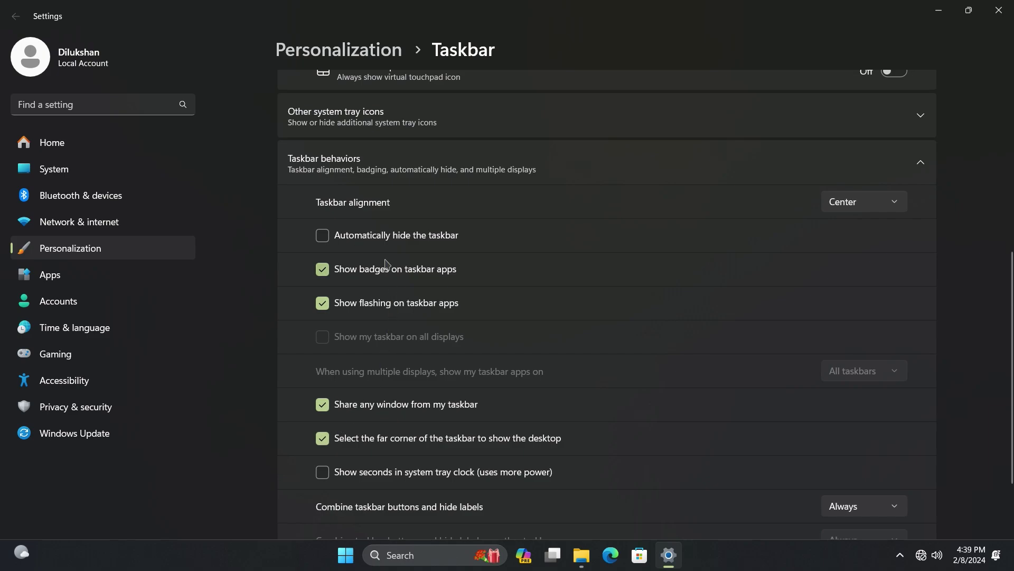
click(372, 240)
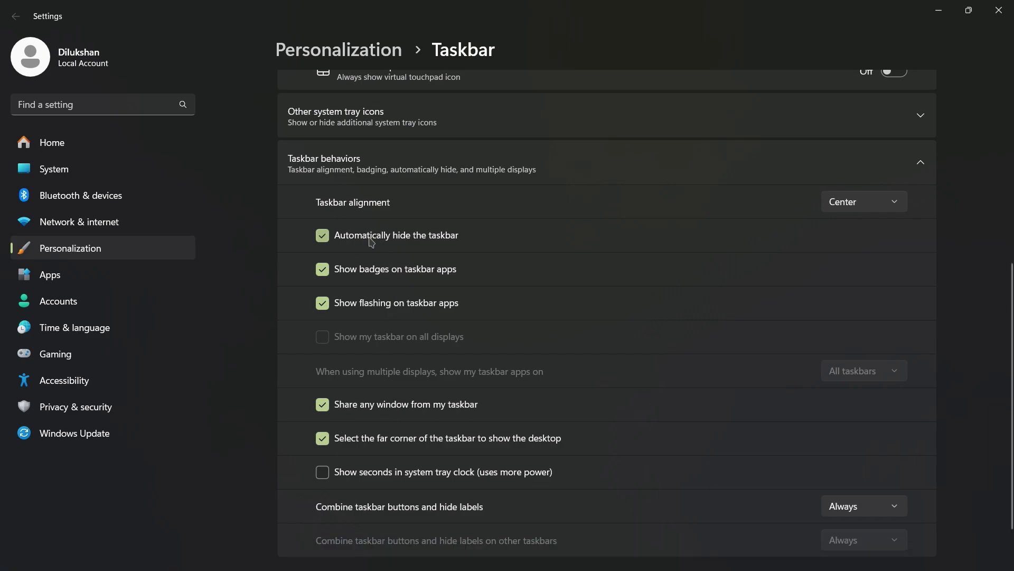
click(999, 10)
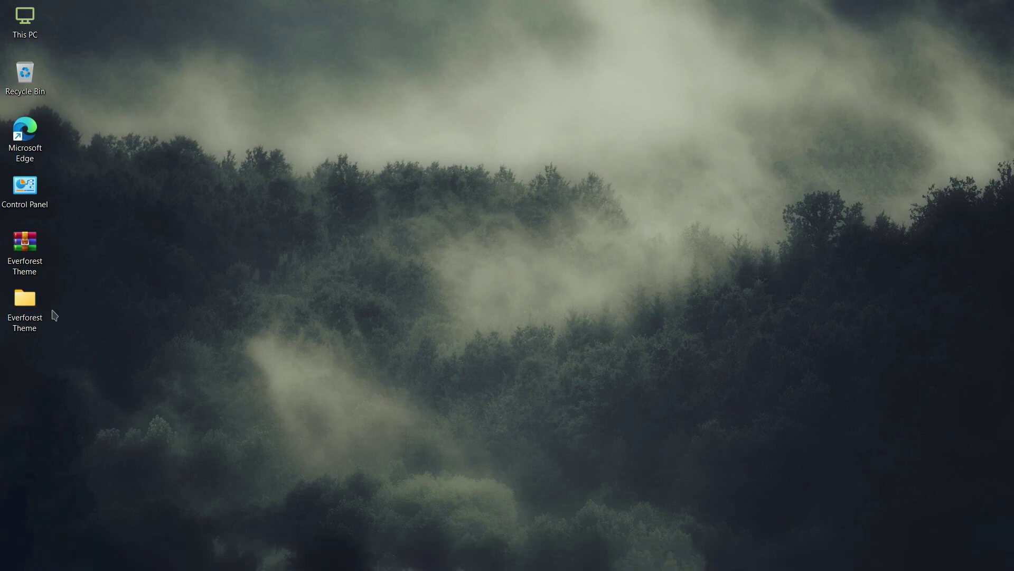
Run 7tsp GUI v0.6(2019) from the Everforest Theme's 7TSP GUI folder, accept its agreement and close the ReadMe
double_click(15, 309)
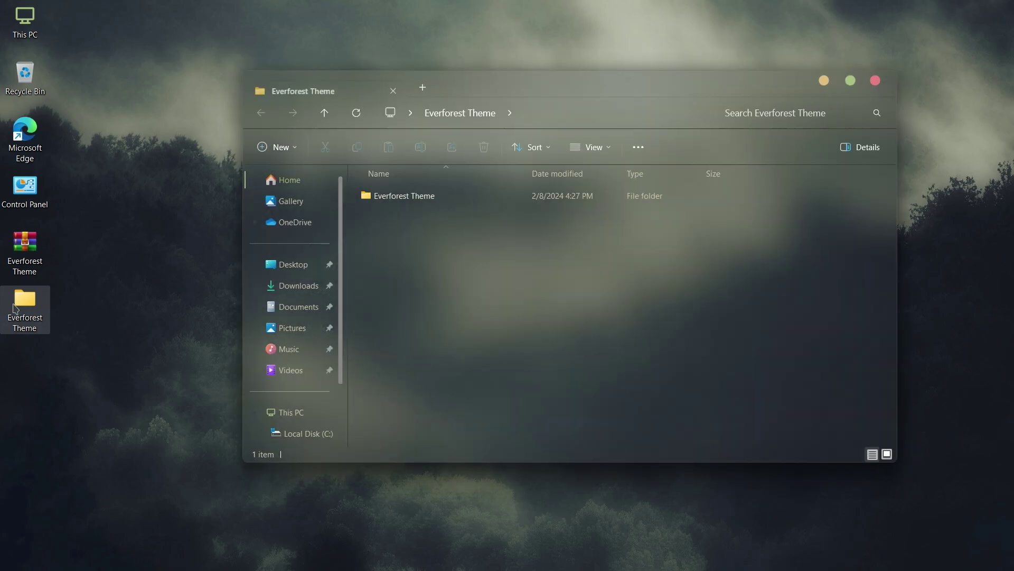
double_click(403, 202)
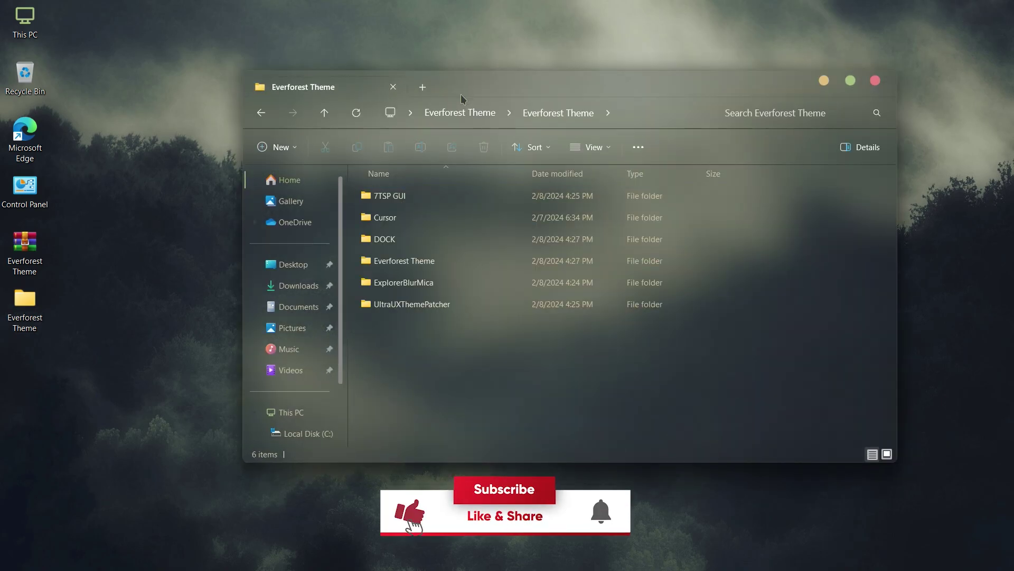
drag(462, 99, 421, 100)
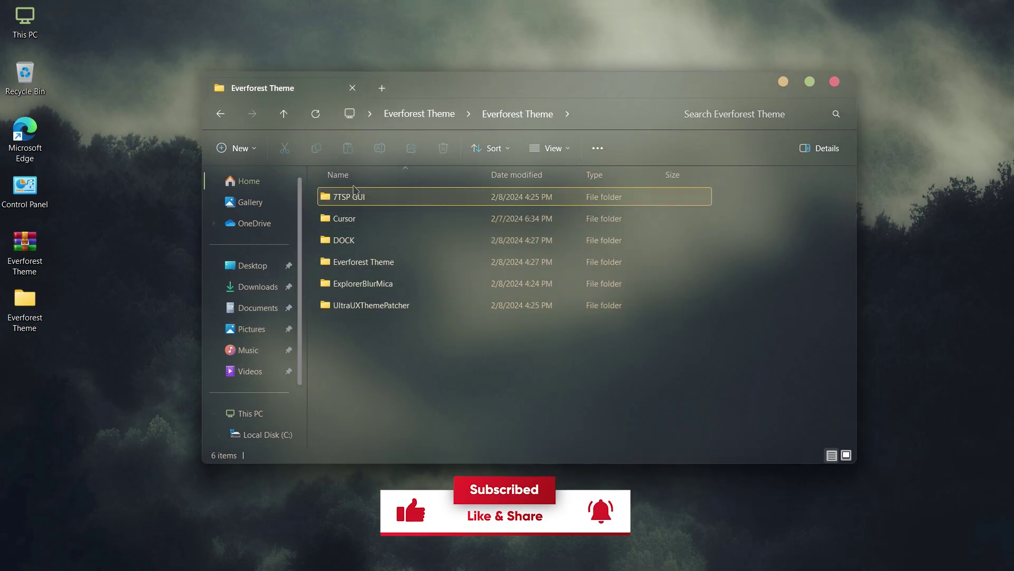
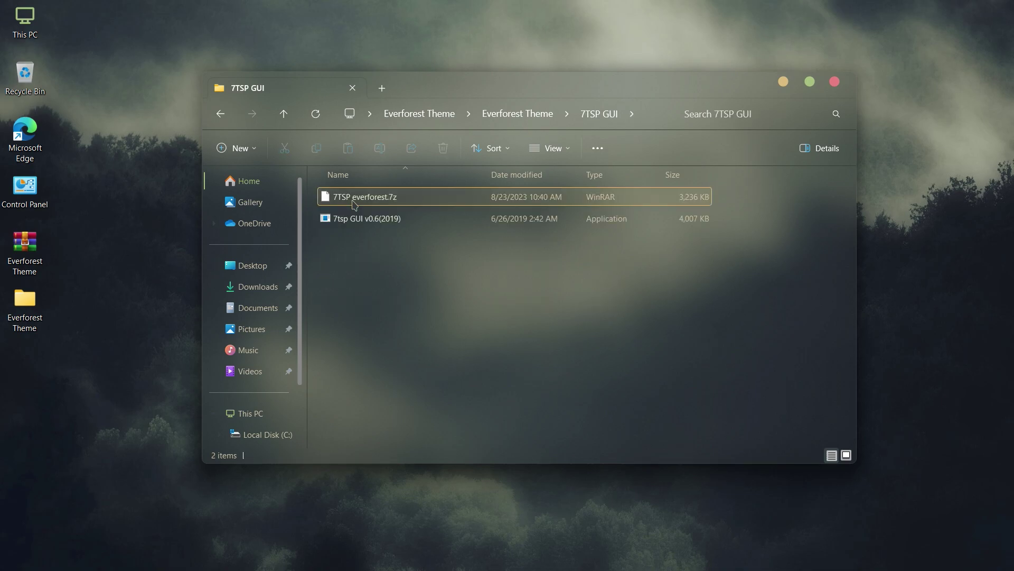
click(347, 224)
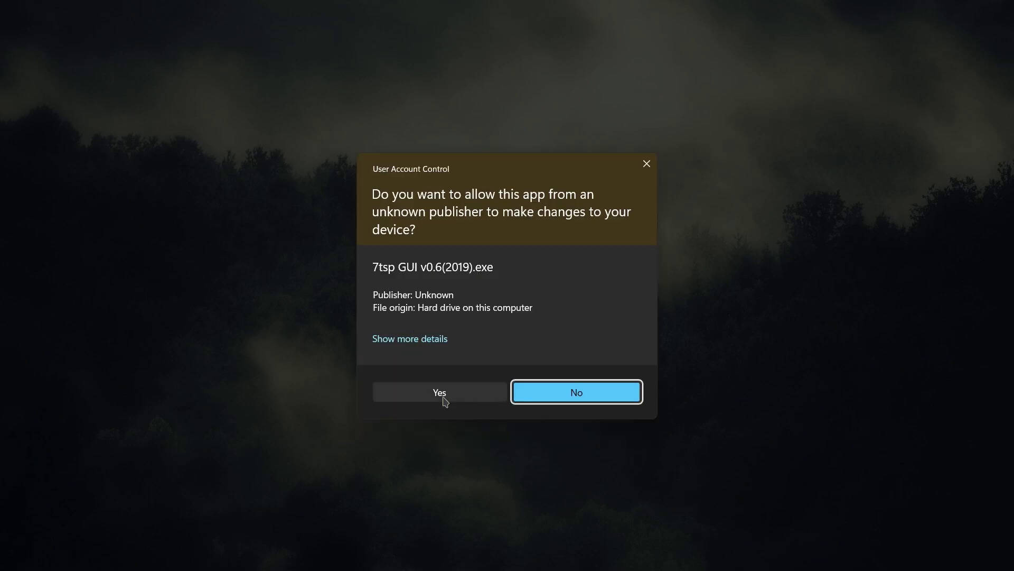
click(440, 394)
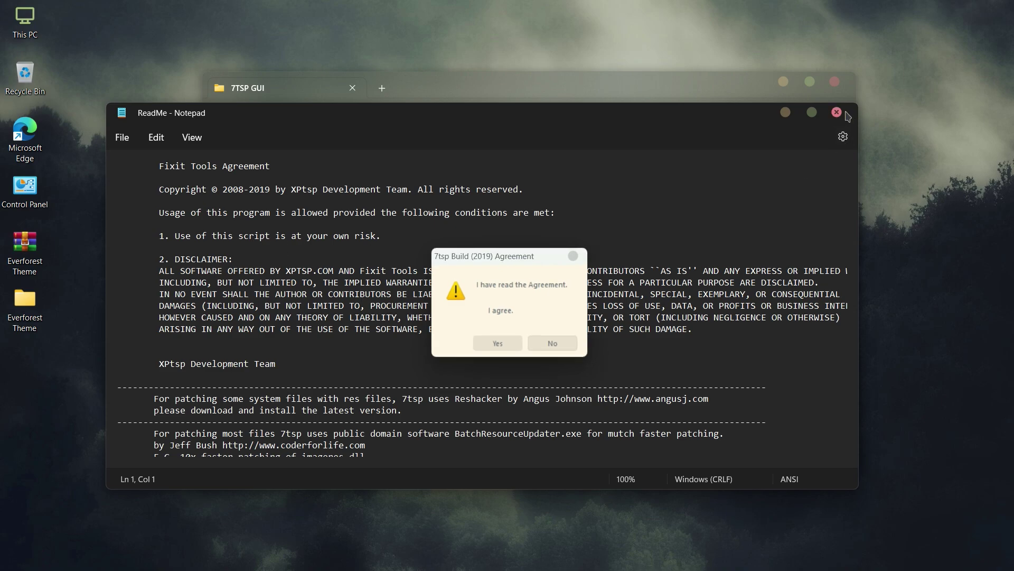
click(499, 344)
click(838, 112)
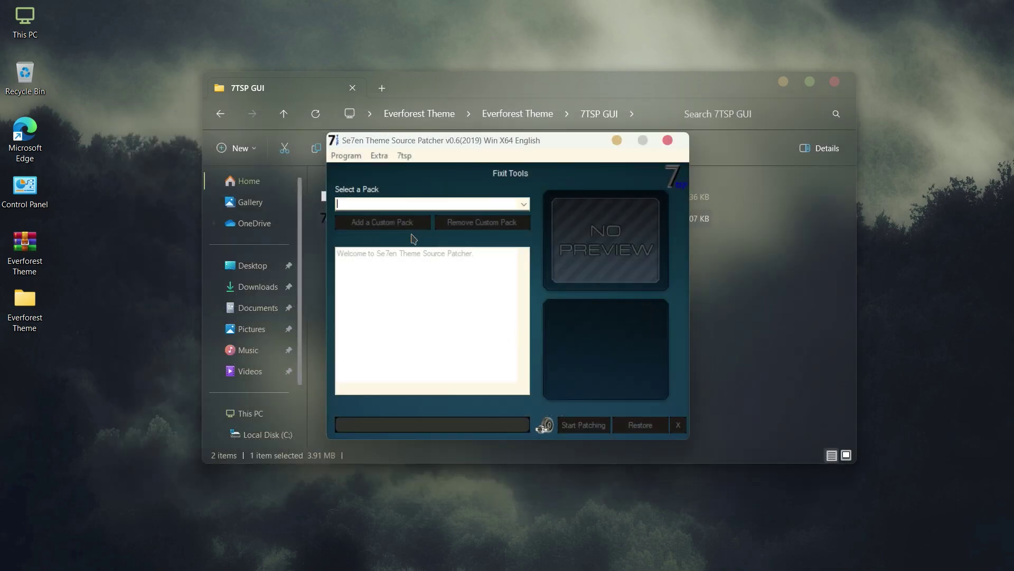
Add 7TSP everforest.7z from the 7TSP GUI folder as a custom pack in the patcher
click(377, 223)
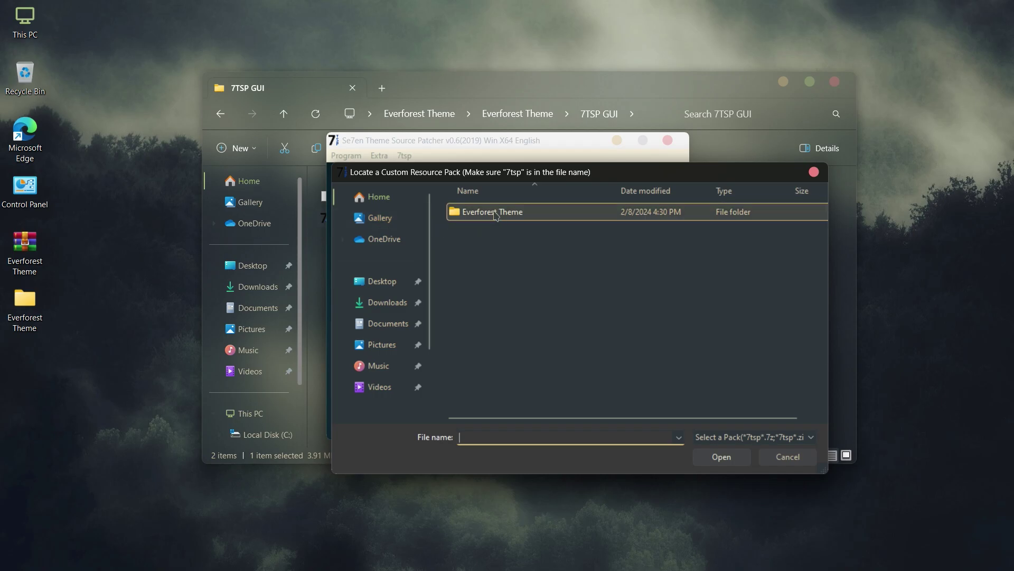
double_click(495, 213)
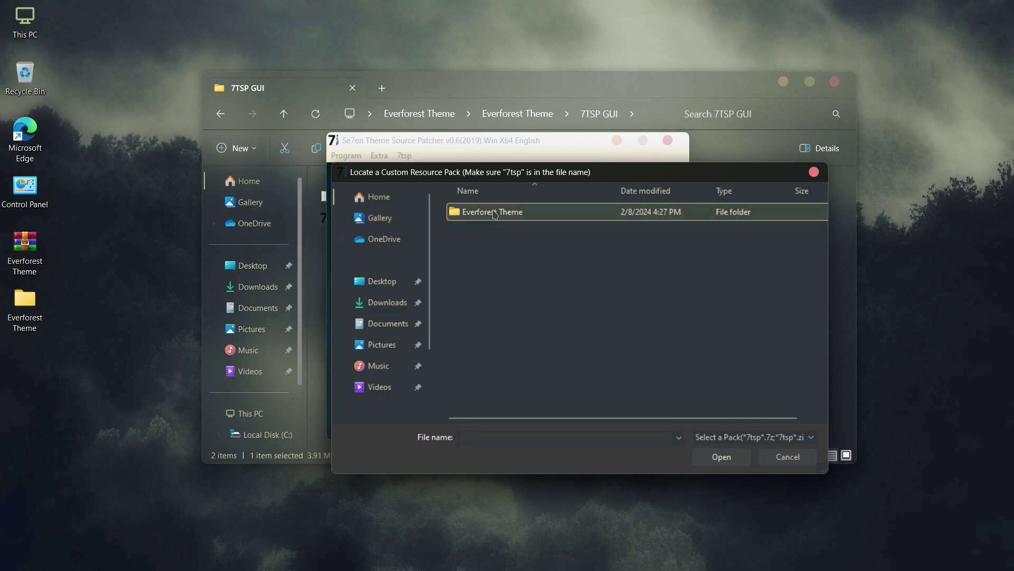
double_click(495, 214)
double_click(495, 213)
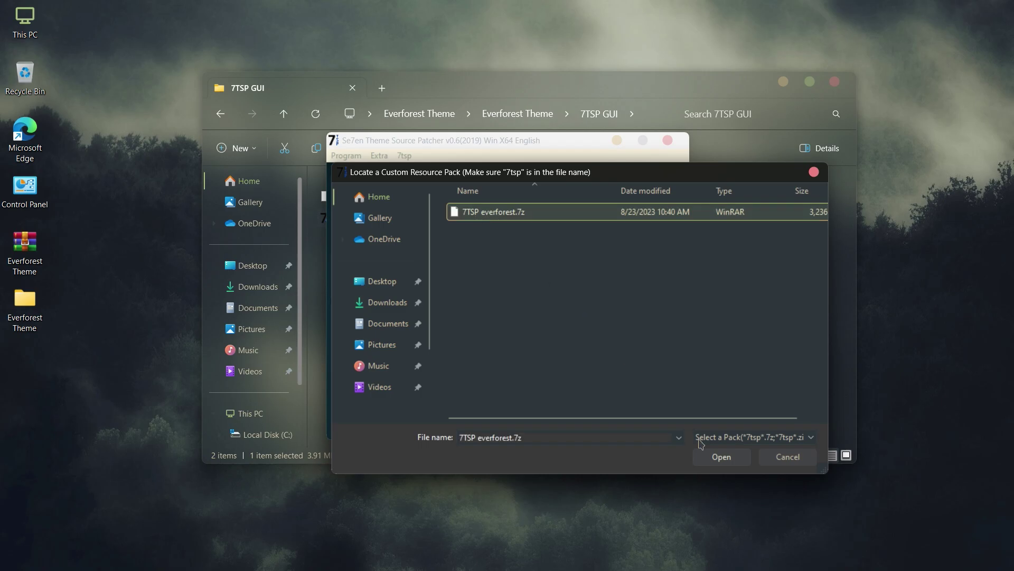
click(714, 460)
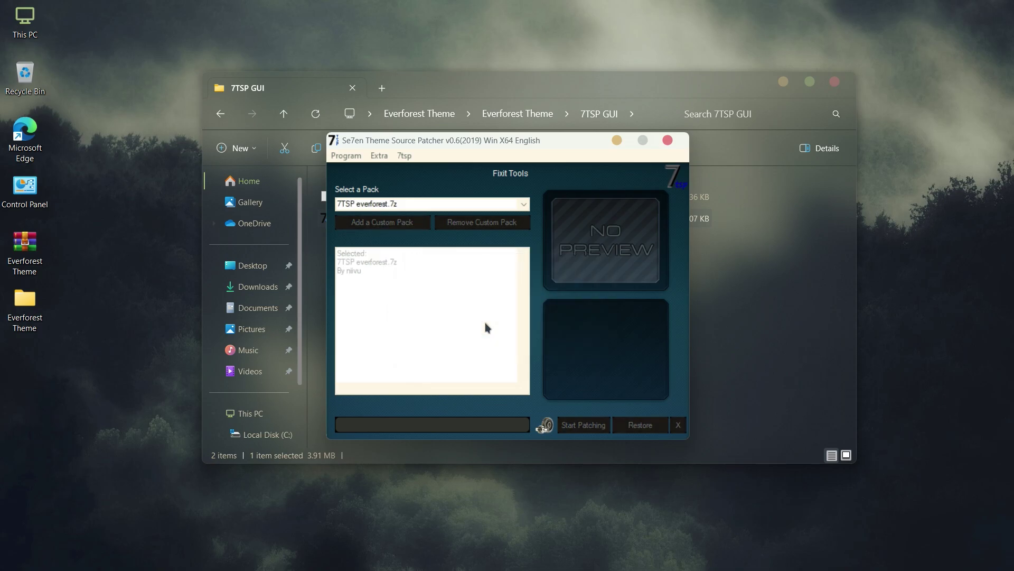
Patch the system with the 7TSP everforest.7z pack, reboot the computer, and dismiss the completion message
click(576, 431)
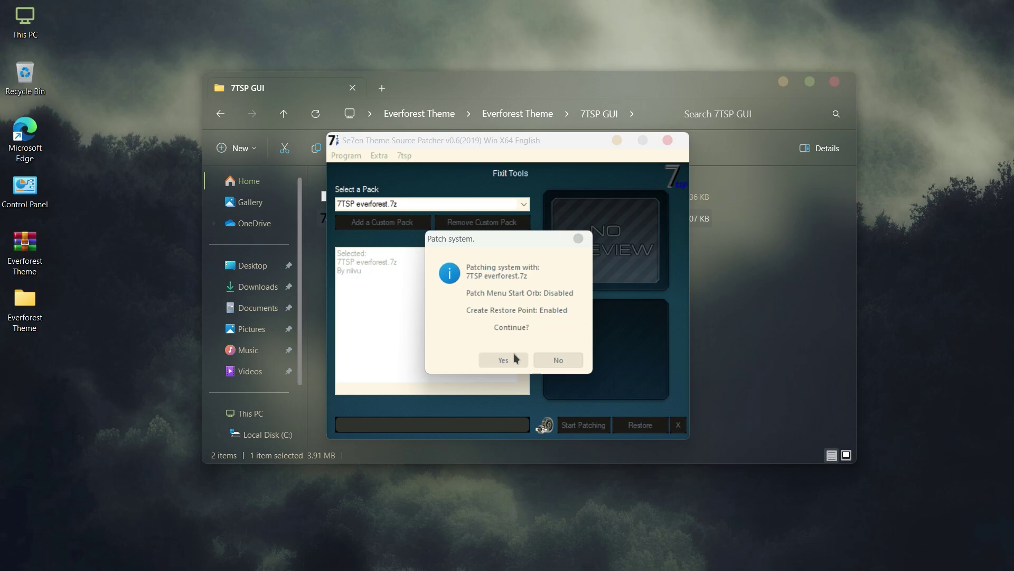
click(503, 361)
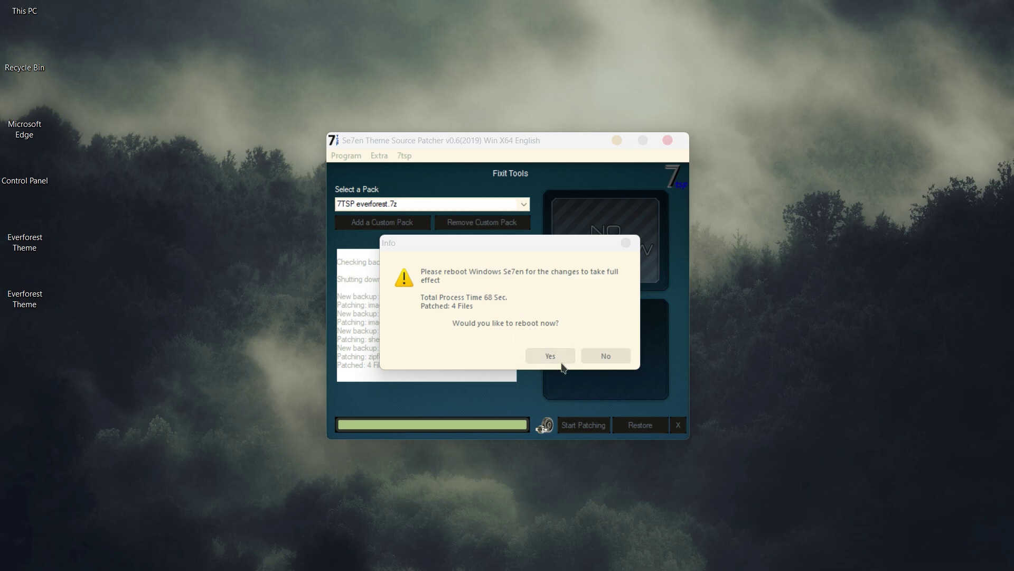
click(550, 356)
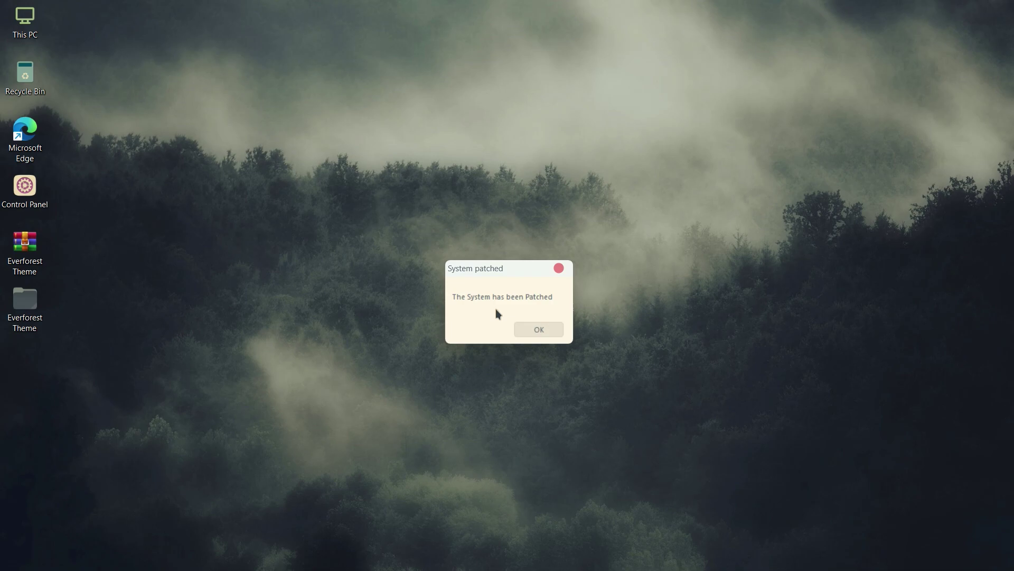
click(533, 330)
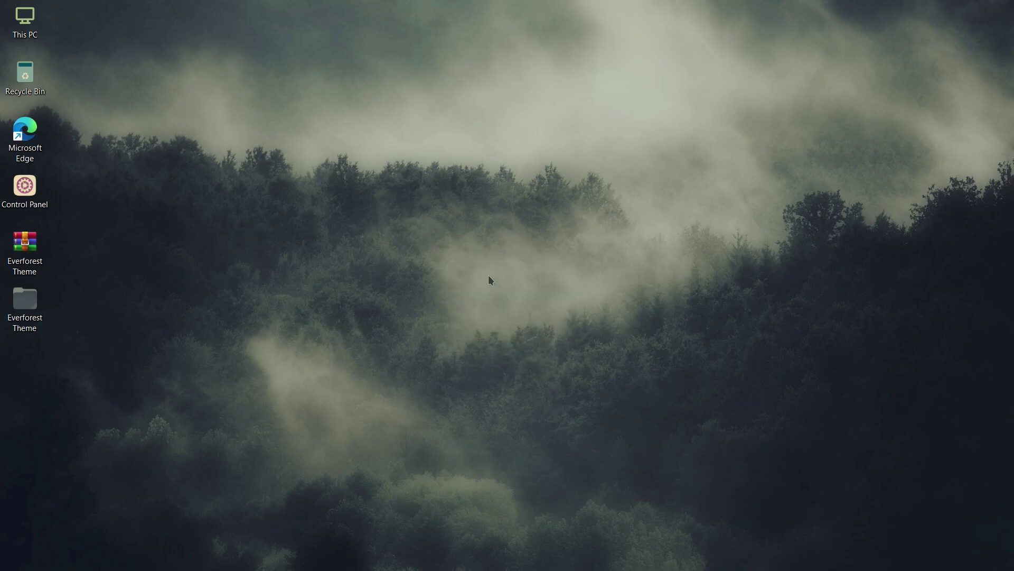
Copy the MyDock folder from the Everforest Theme's DOCK > My Dock Finder folder
double_click(26, 310)
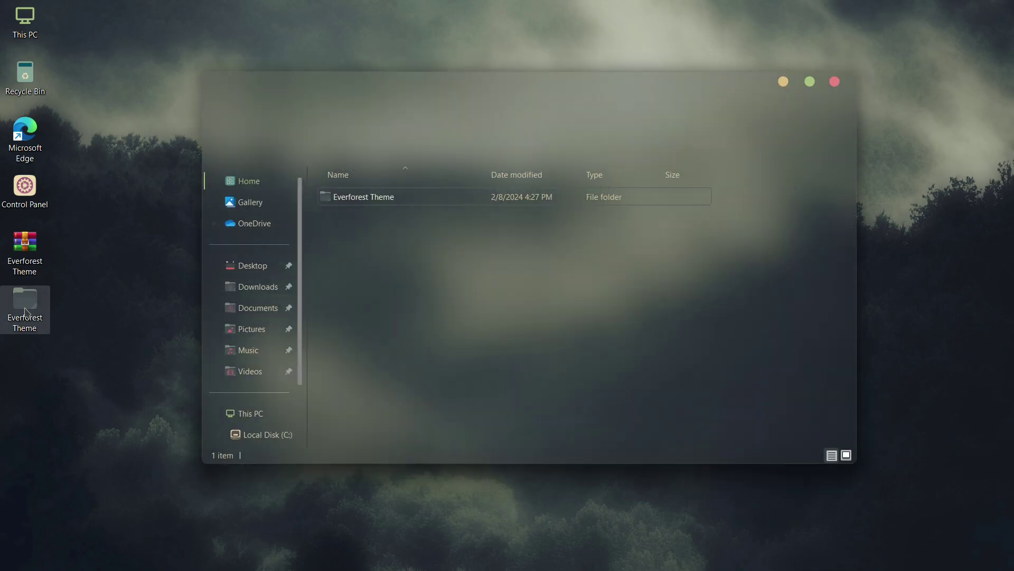
double_click(358, 203)
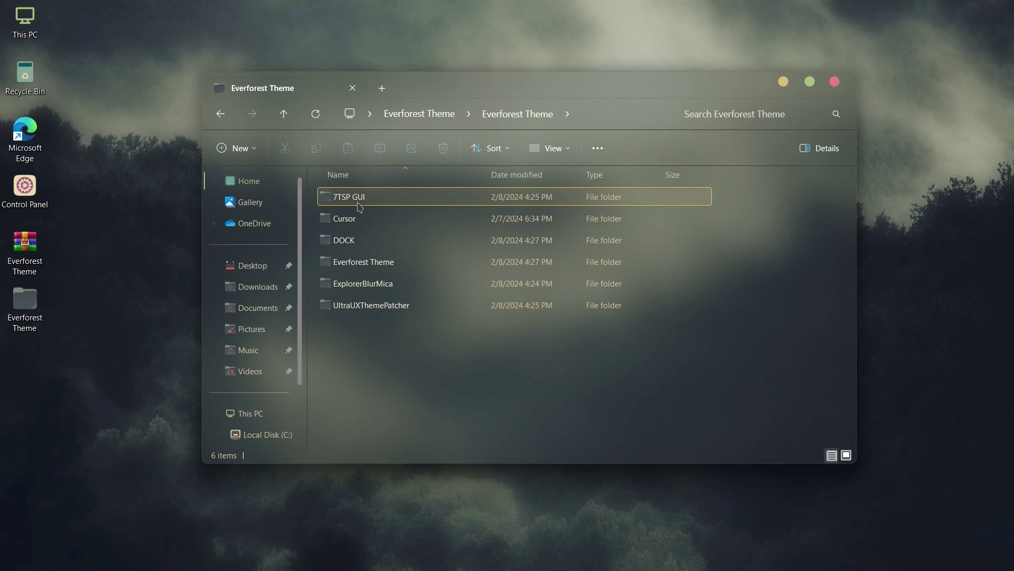
click(354, 246)
double_click(345, 247)
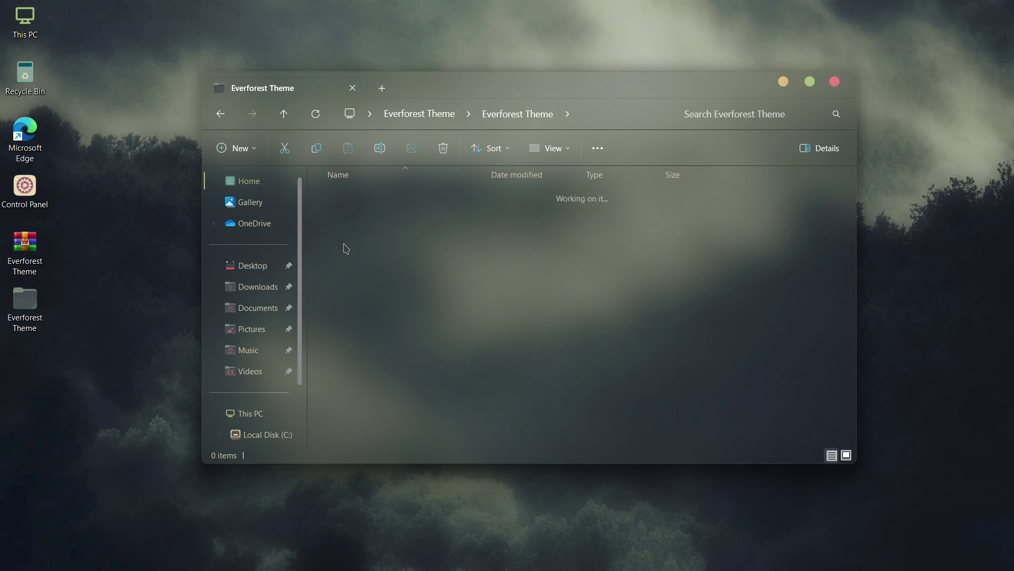
click(351, 224)
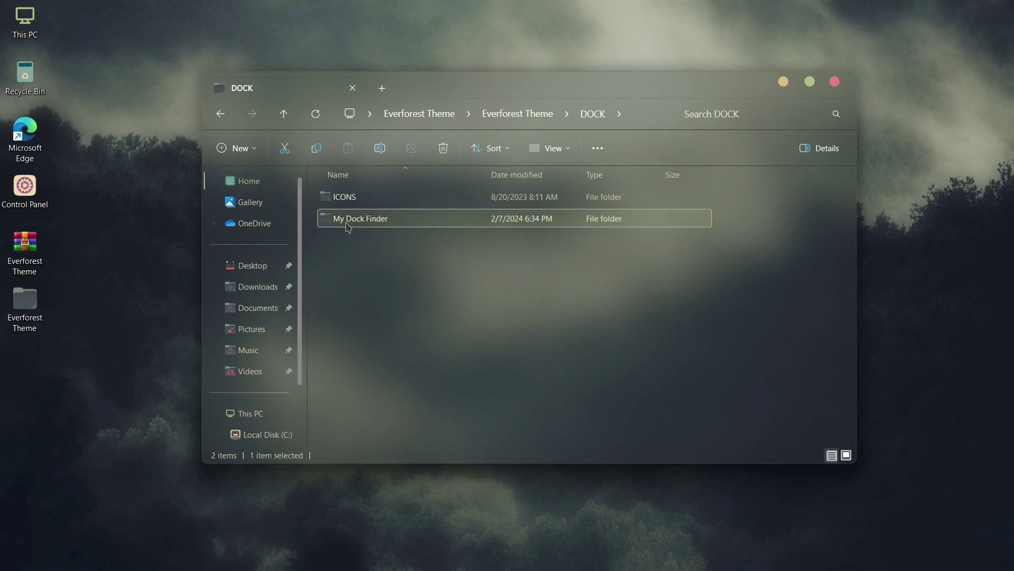
double_click(352, 225)
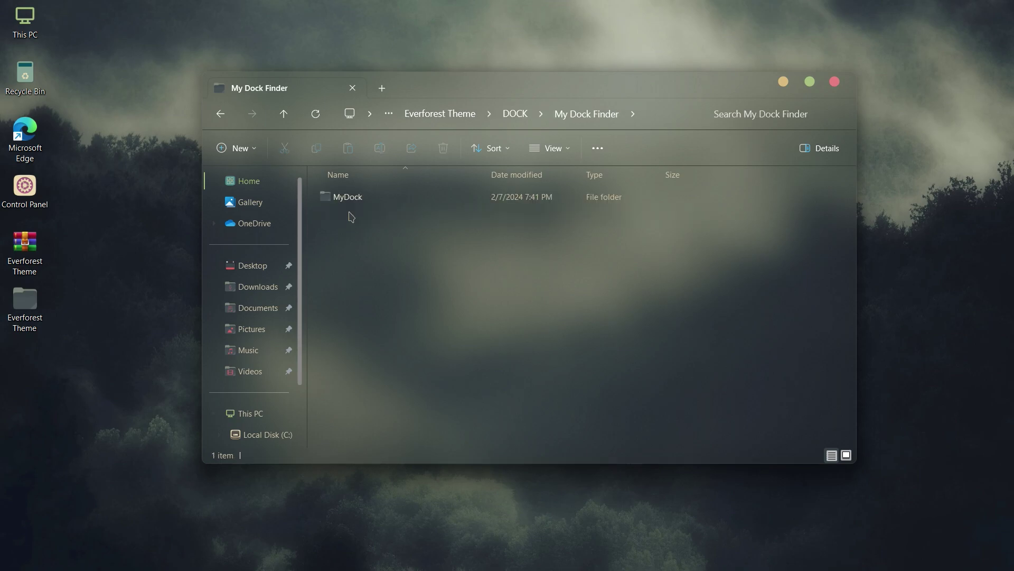
right_click(348, 200)
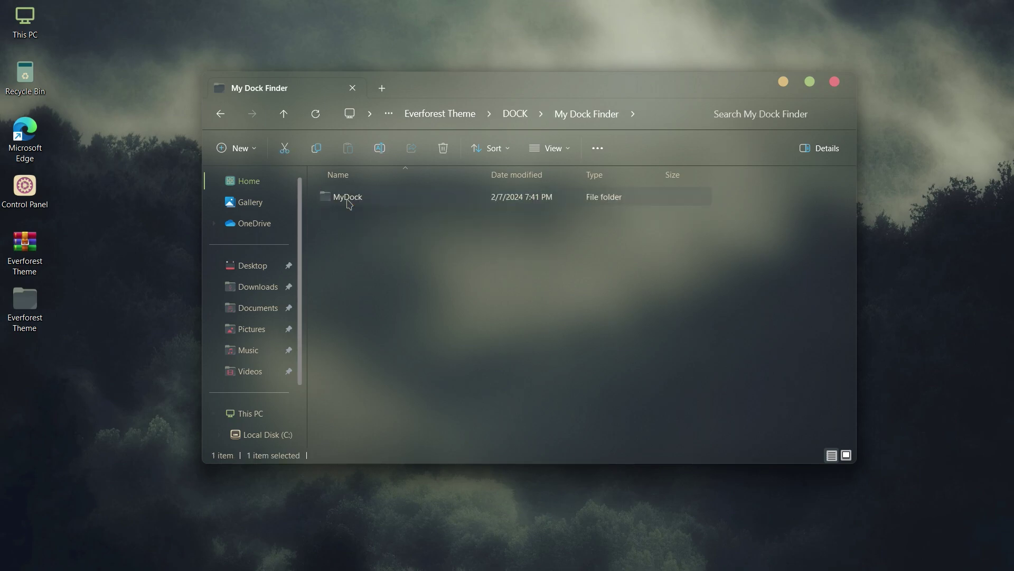
click(401, 421)
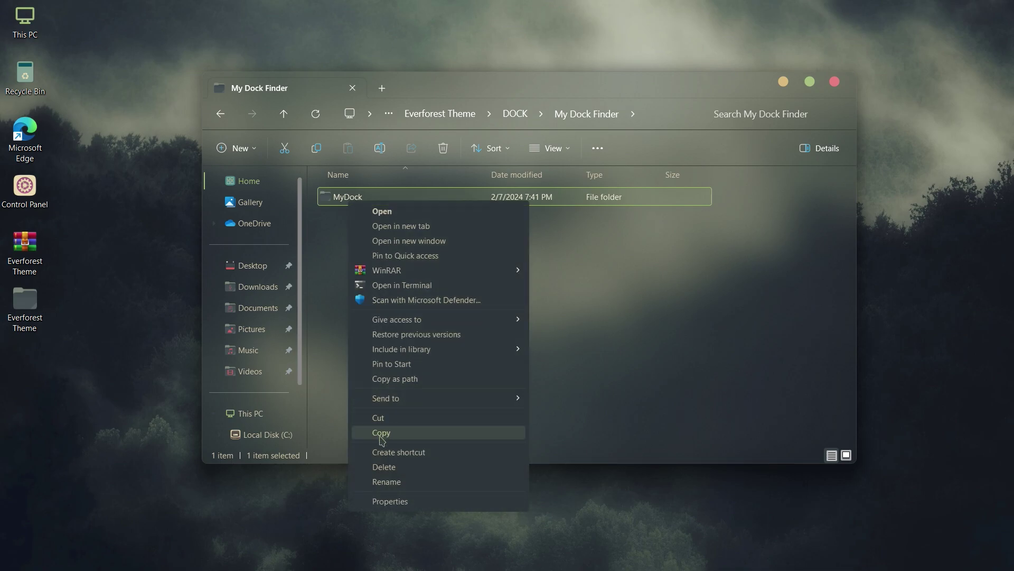
click(381, 433)
Paste the copied MyDock folder into Local Disk (C:)
double_click(25, 24)
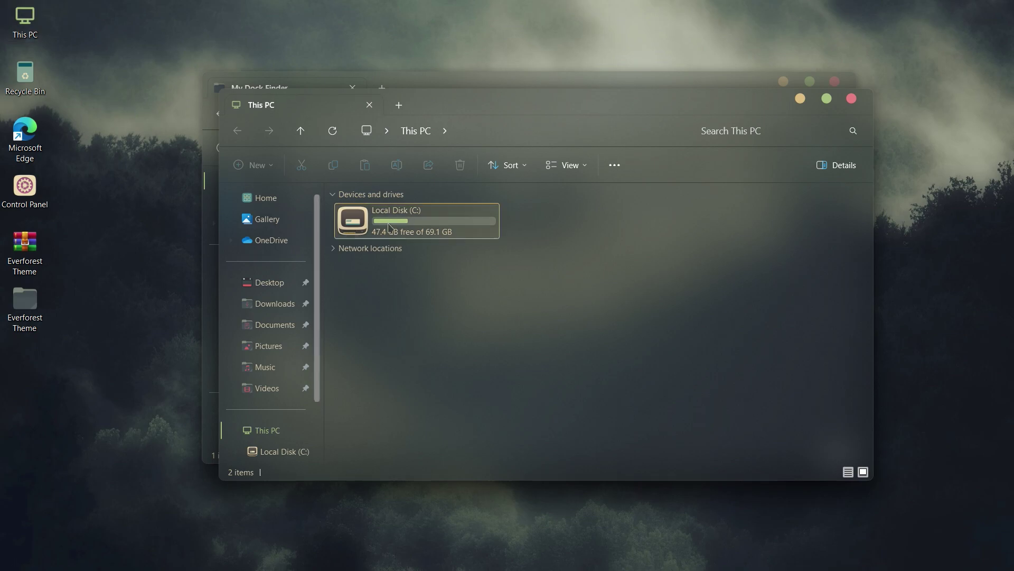
double_click(389, 226)
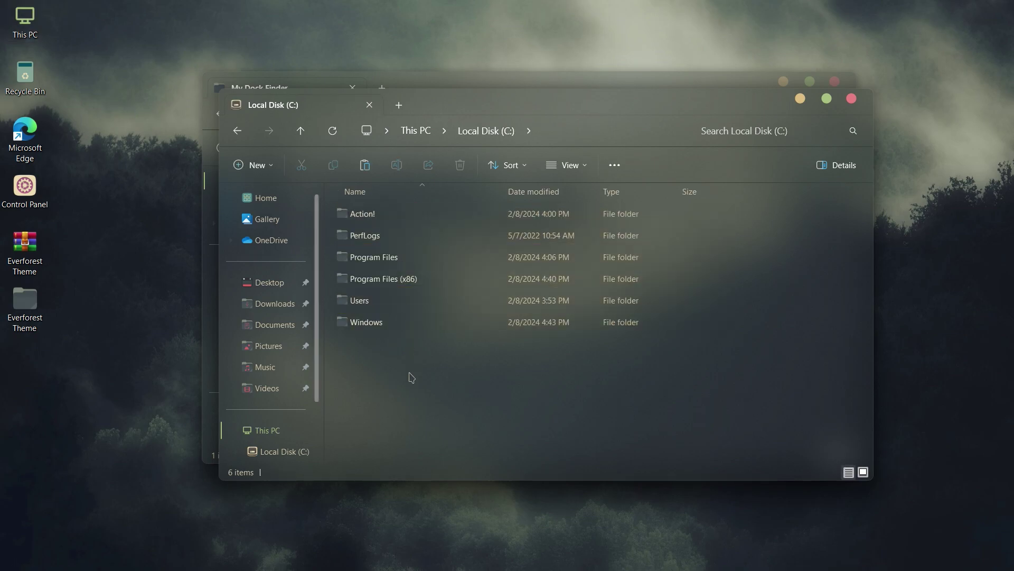
right_click(400, 393)
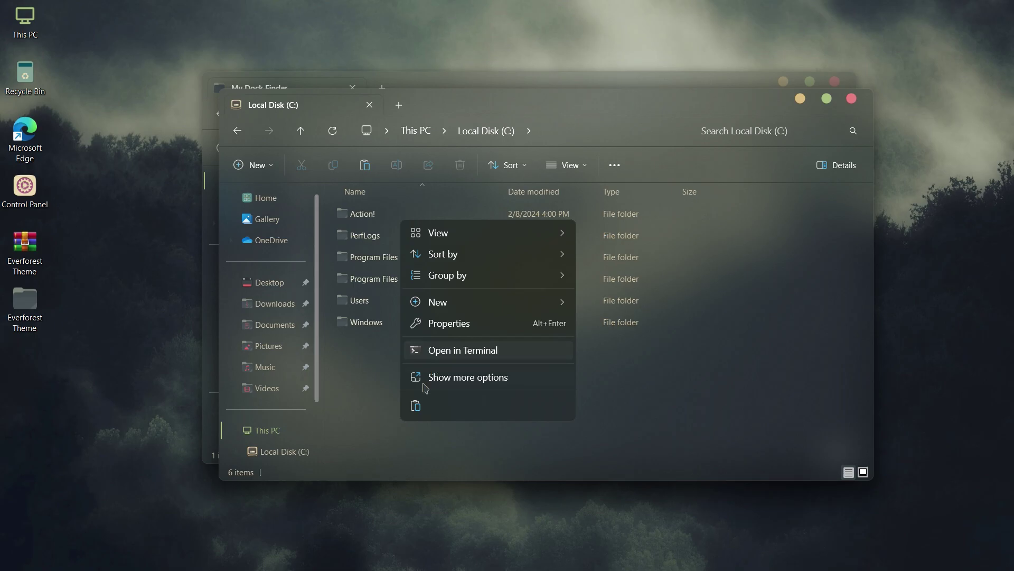
click(416, 404)
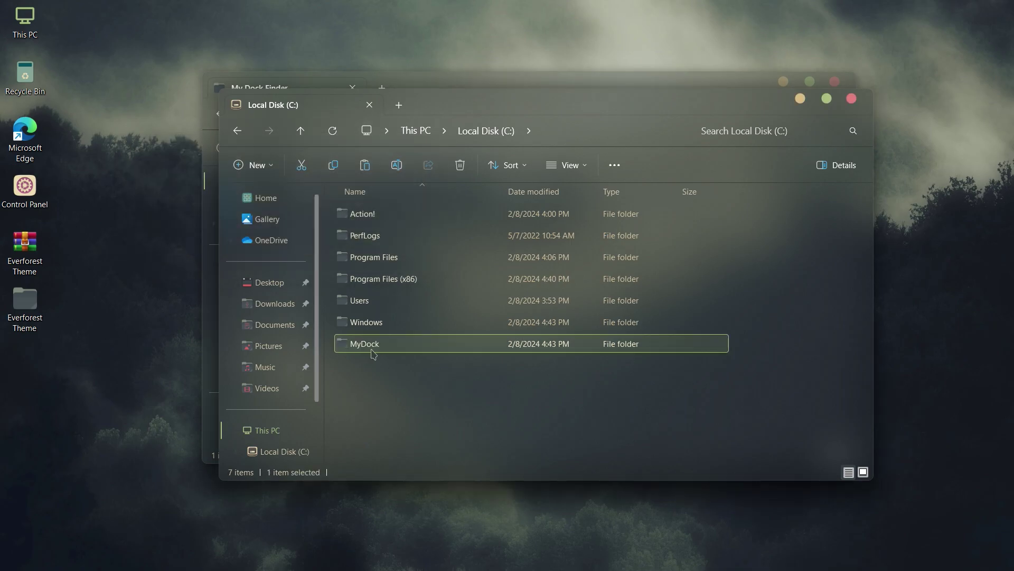
Open the pasted MyDock folder on Local Disk (C:) and look through its files
drag(471, 111, 622, 93)
drag(556, 89, 412, 93)
double_click(393, 333)
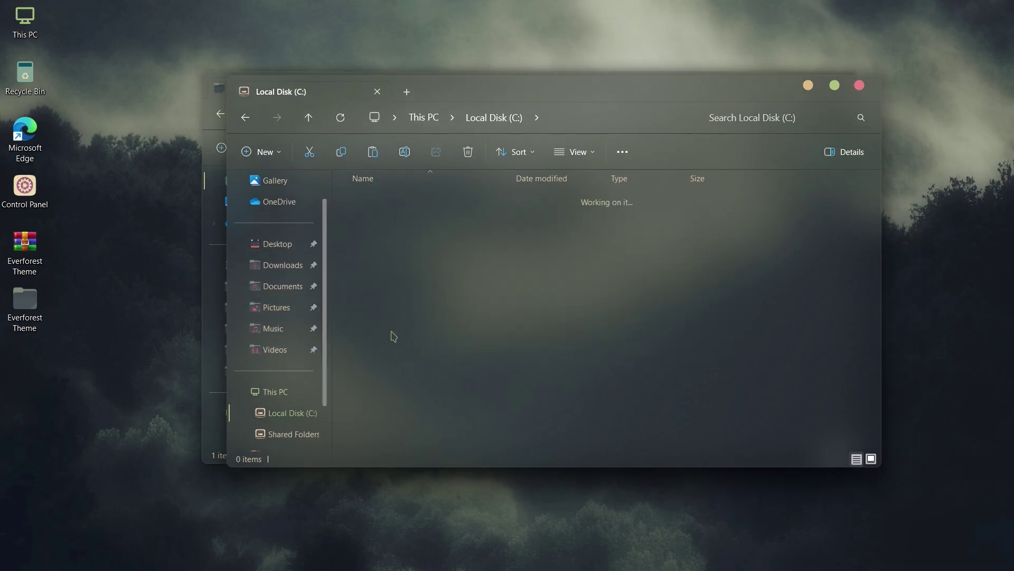
scroll(393, 333, down, 2)
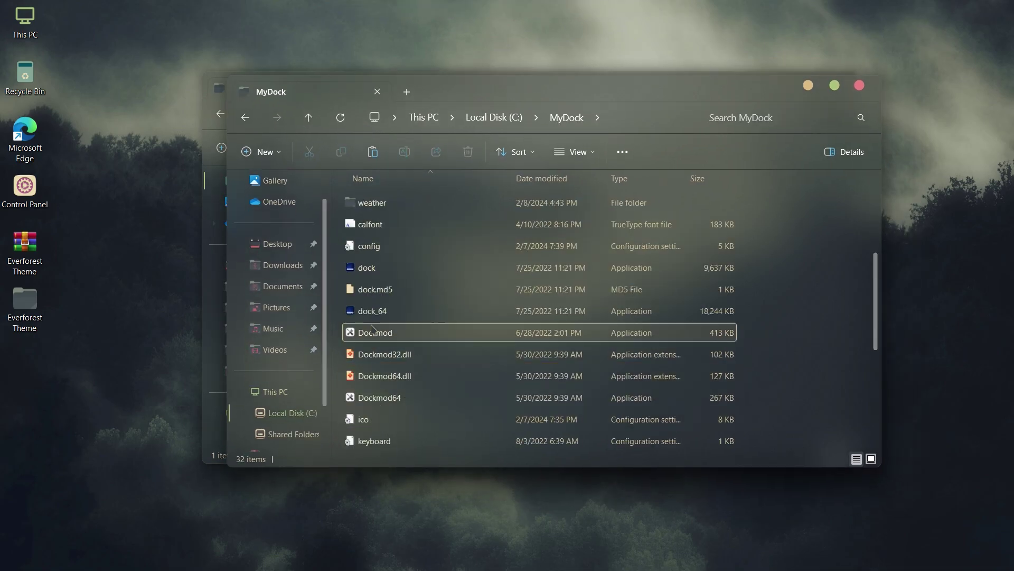
scroll(488, 267, up, 2)
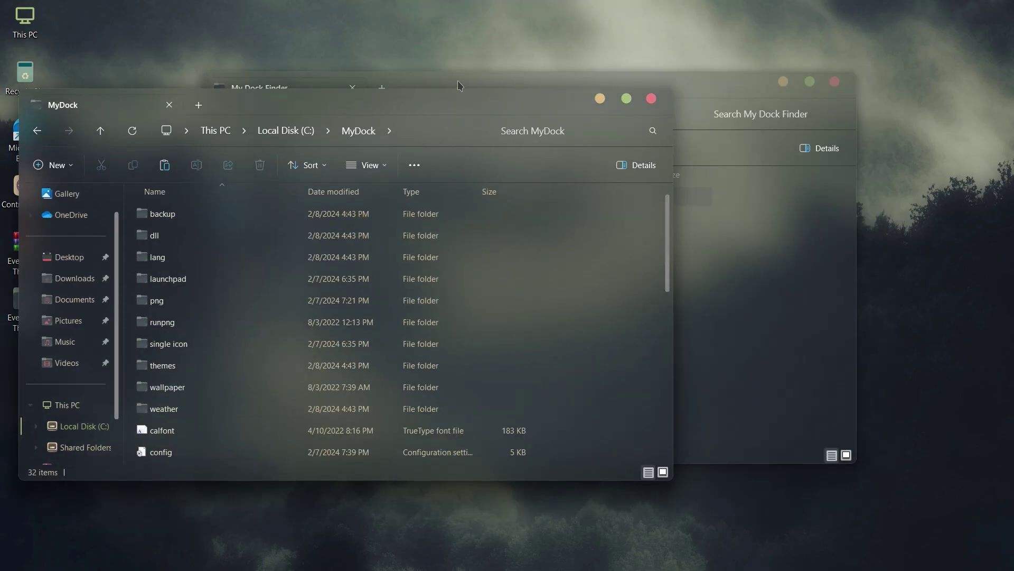
Inspect the ICONS folder inside the Everforest Theme's DOCK folder, then return to DOCK
drag(458, 86, 622, 96)
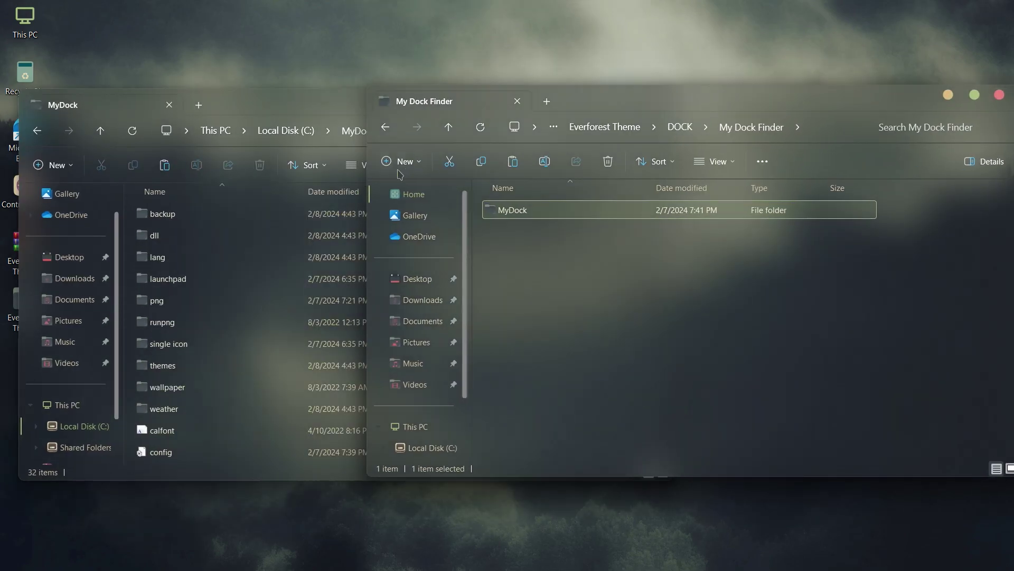
click(386, 126)
double_click(483, 208)
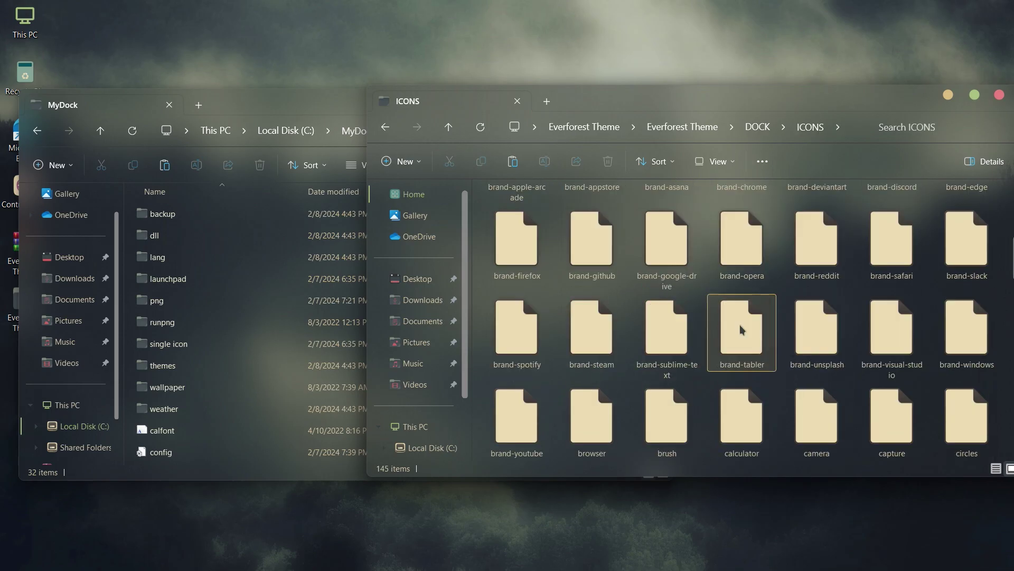
click(386, 127)
Run the Mydock application from the MyDock folder on Local Disk (C:) and allow its network access through Windows Firewall
drag(296, 101, 454, 101)
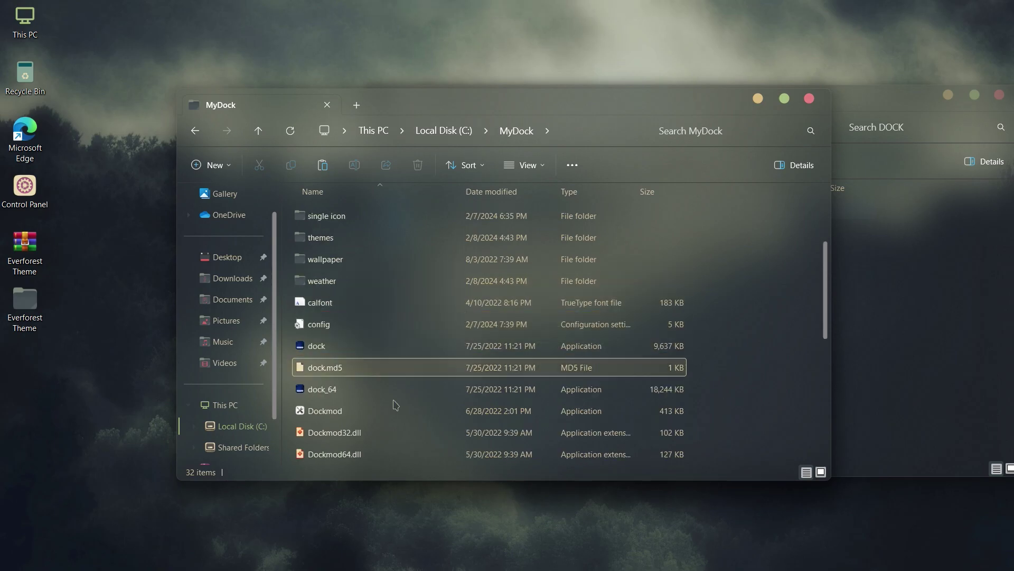
scroll(370, 422, down, 2)
scroll(343, 396, down, 1)
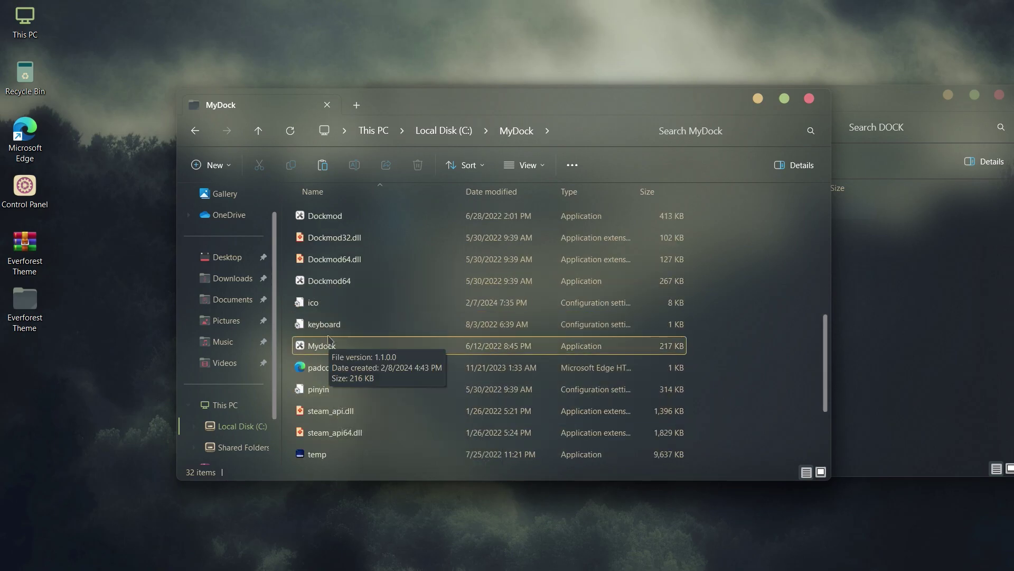
scroll(327, 365, down, 2)
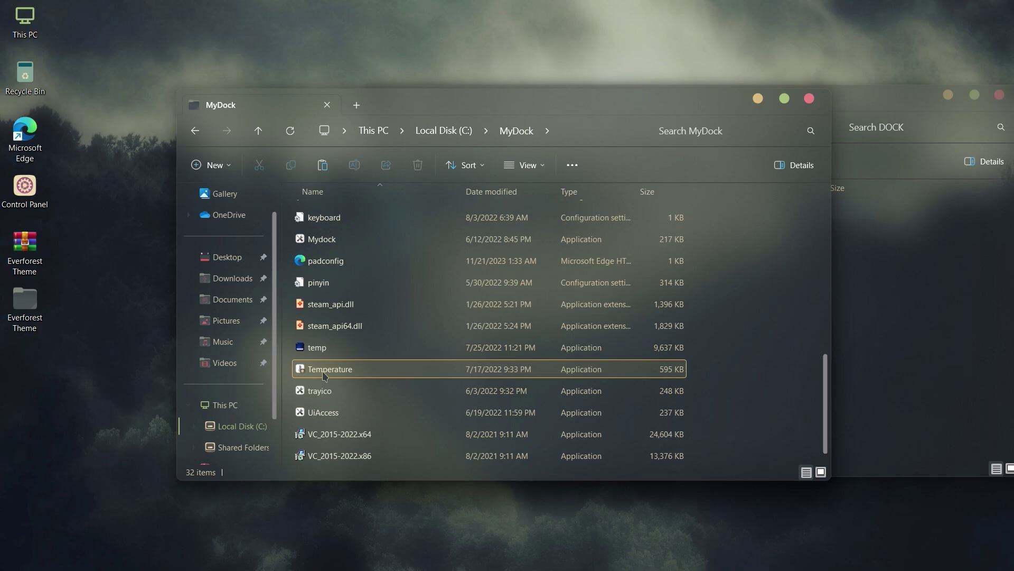
scroll(323, 363, up, 1)
click(325, 302)
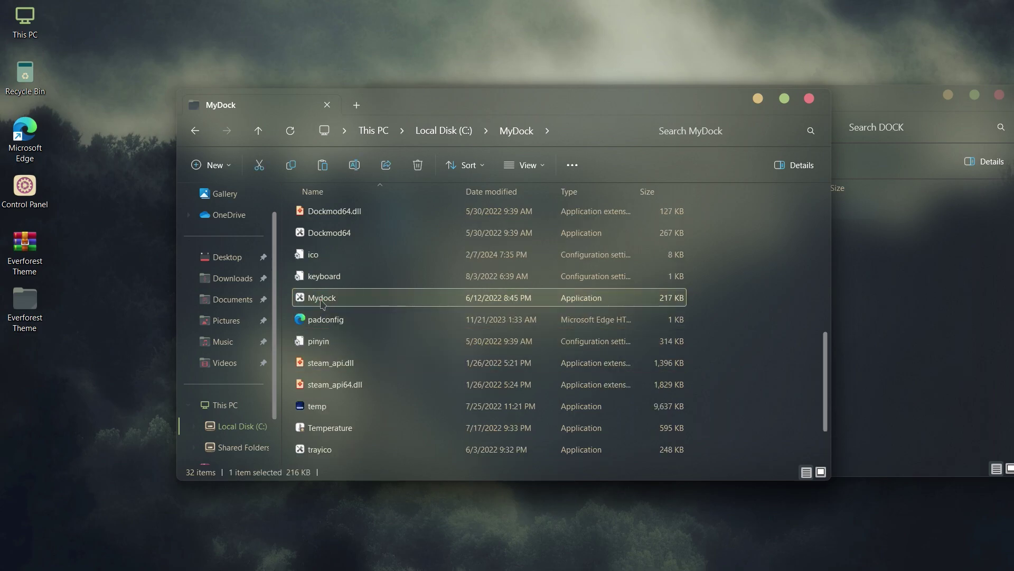
scroll(322, 302, up, 1)
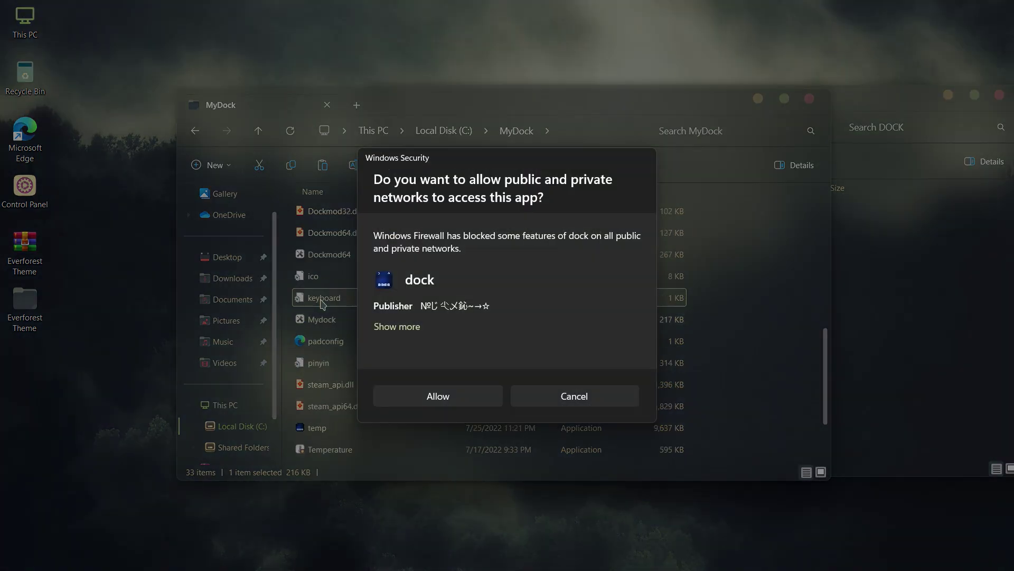
click(420, 399)
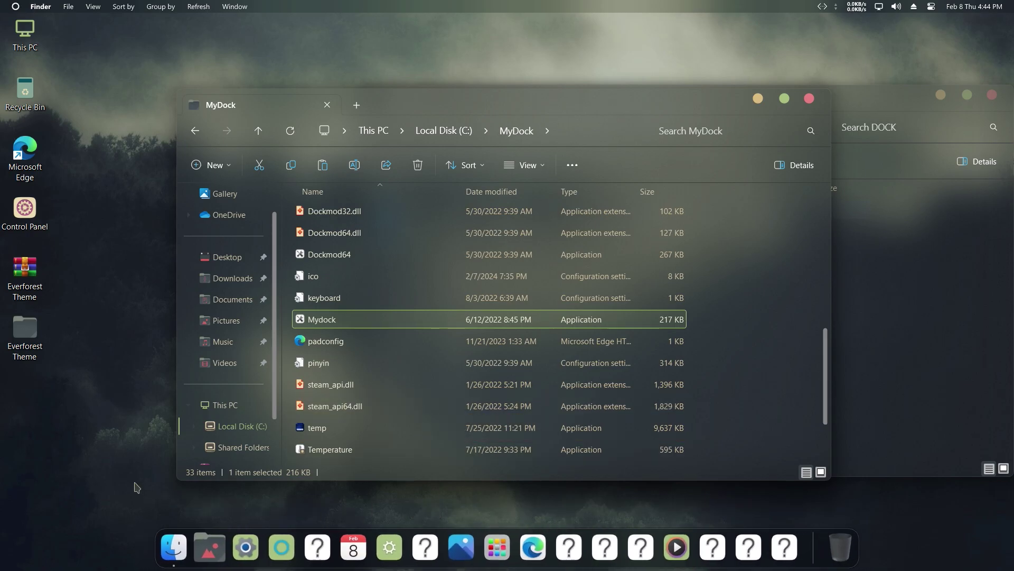
Close the MyDock folder window and examine the replacement icons in the Everforest Theme's DOCK > ICONS folder
click(809, 99)
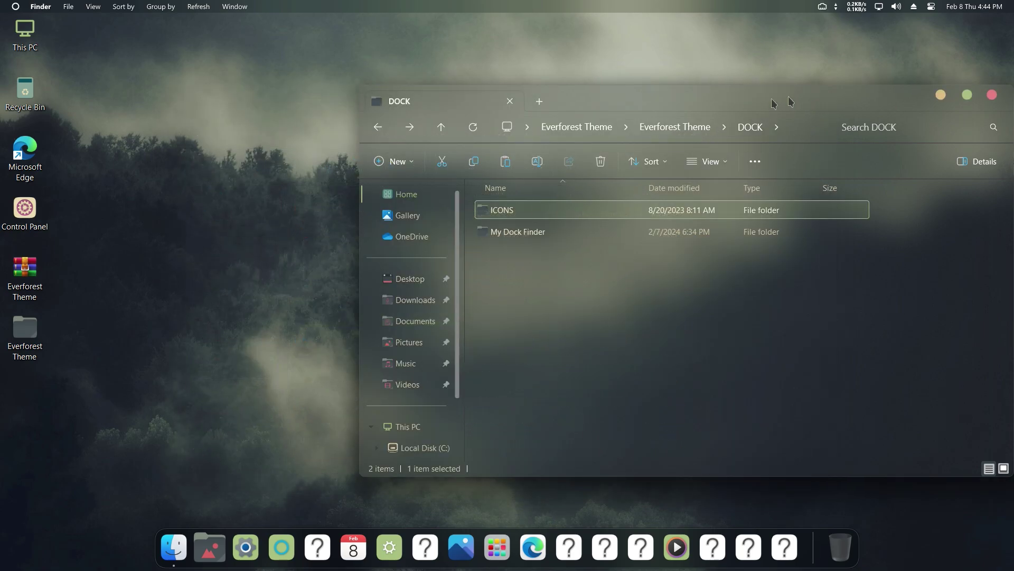
drag(791, 101, 620, 97)
double_click(355, 227)
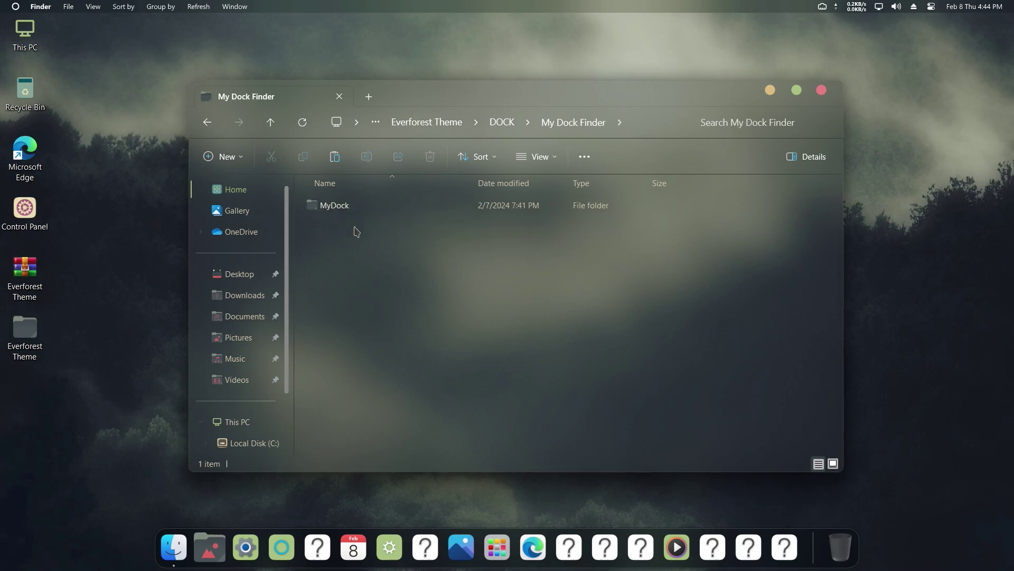
key(alt+Left)
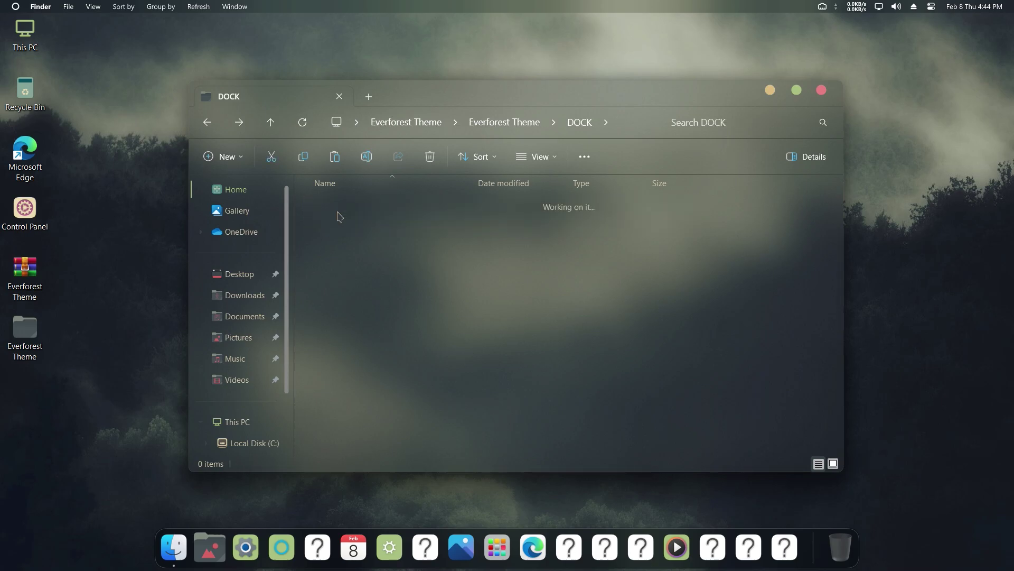
double_click(339, 217)
scroll(593, 294, down, 5)
scroll(551, 358, up, 5)
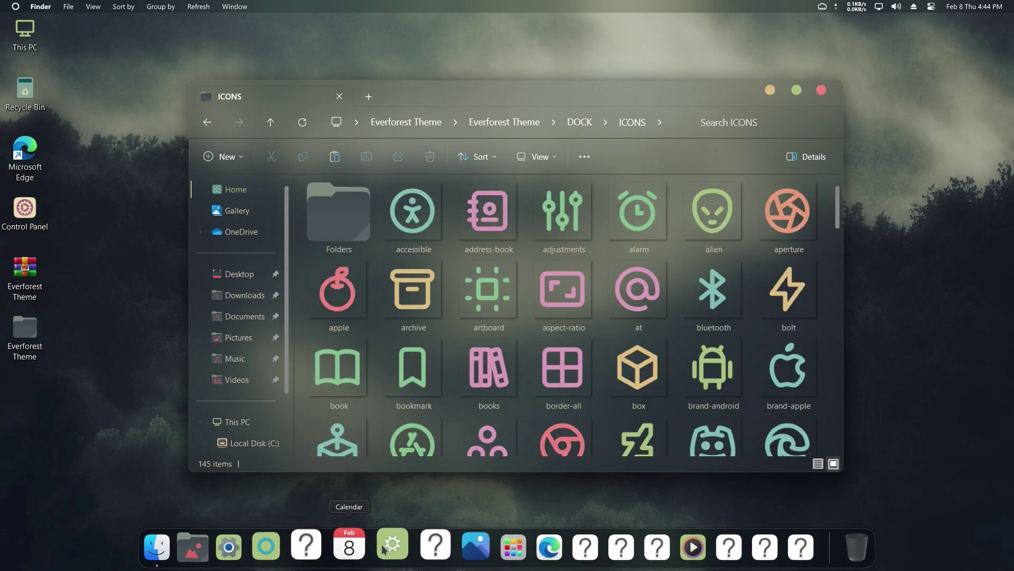
scroll(563, 402, down, 10)
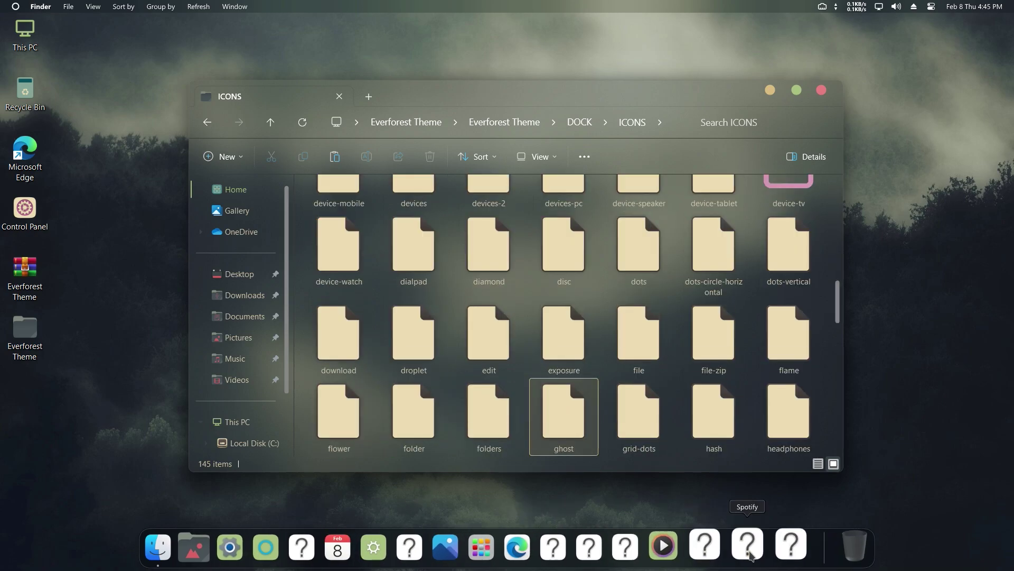
Open the dock's Groove Music icon for editing and browse to the Everforest Theme's DOCK > ICONS folder for a replacement image
right_click(750, 555)
right_click(667, 550)
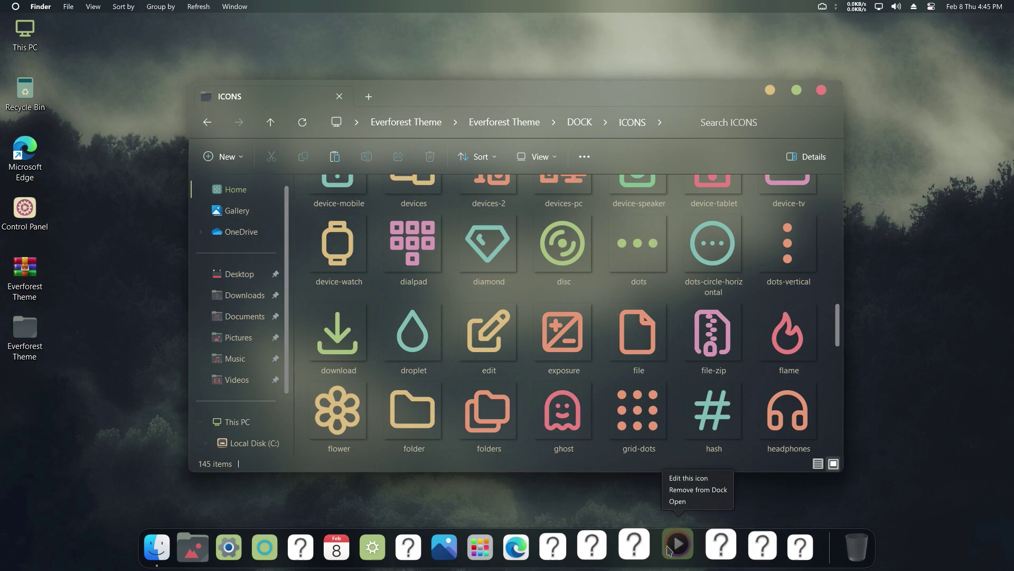
click(681, 482)
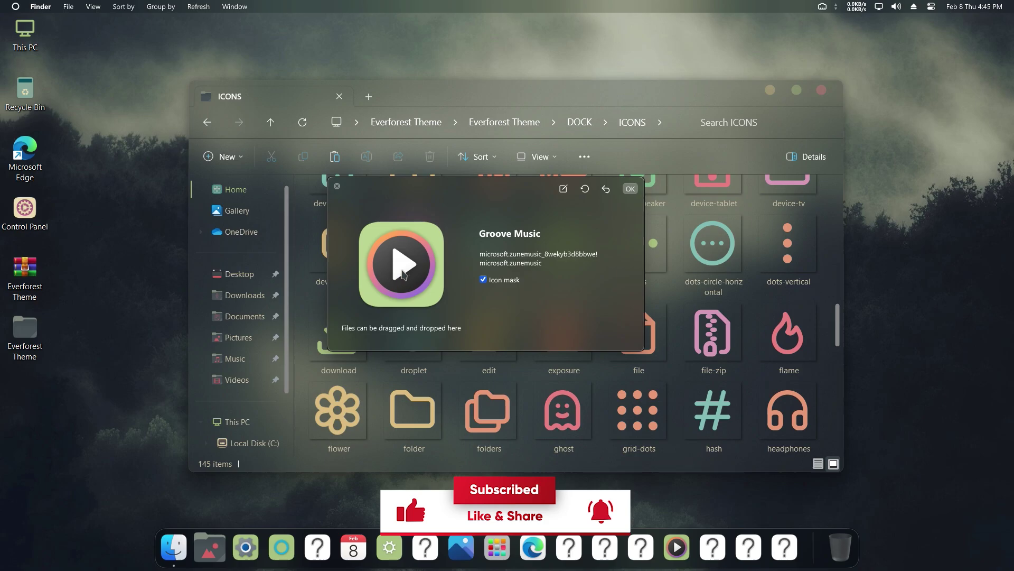
click(393, 269)
scroll(373, 338, up, 3)
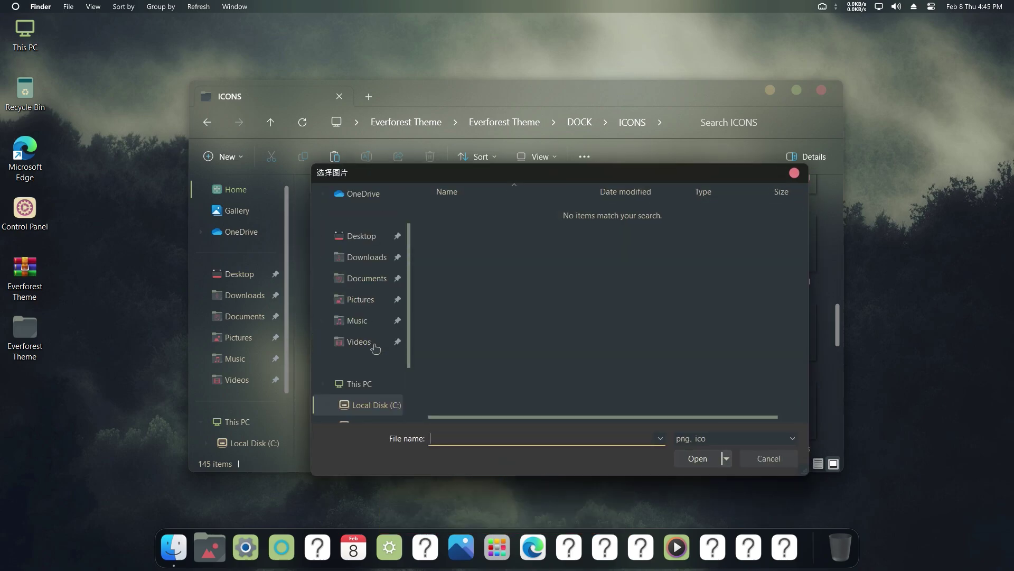
click(364, 280)
click(459, 224)
double_click(459, 221)
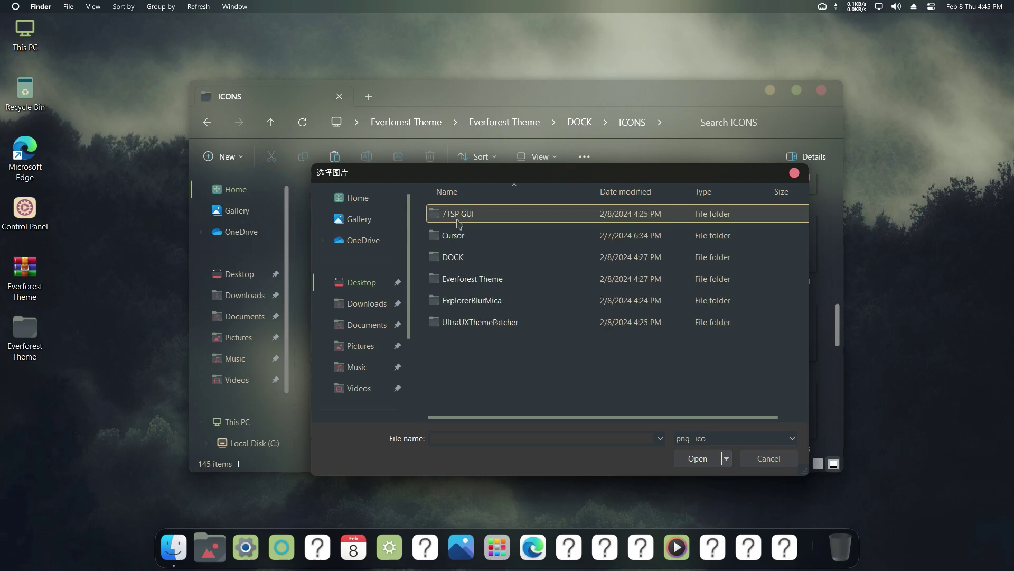
double_click(456, 257)
double_click(454, 222)
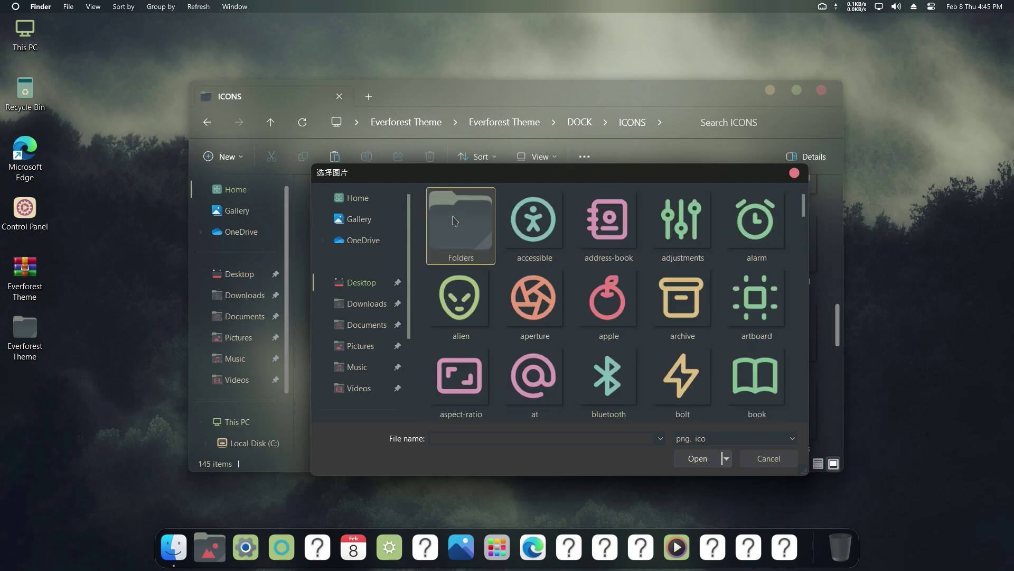
Set the Groove Music dock icon to the brand-spotify image and apply the change
scroll(507, 288, down, 5)
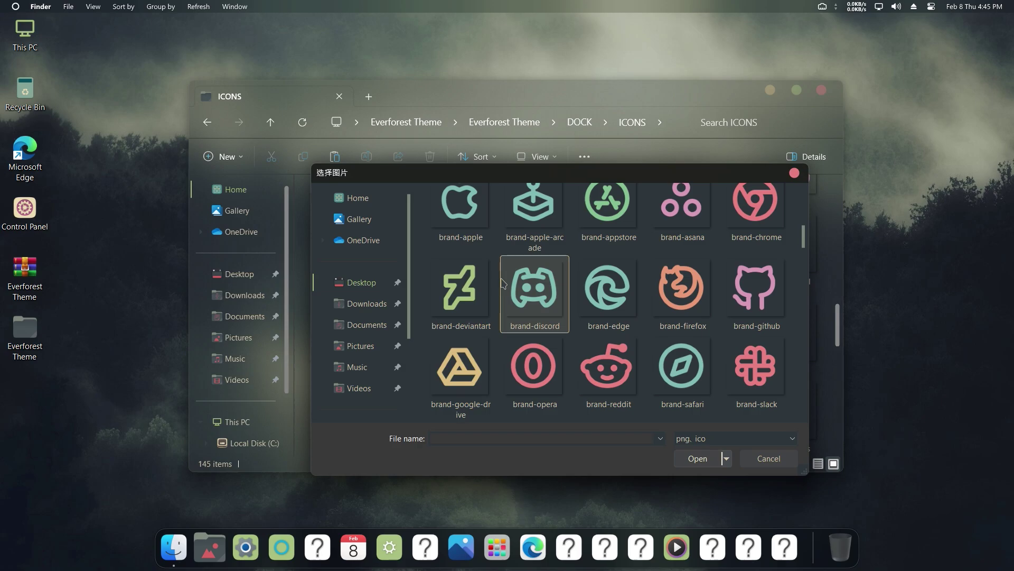
scroll(505, 294, down, 1)
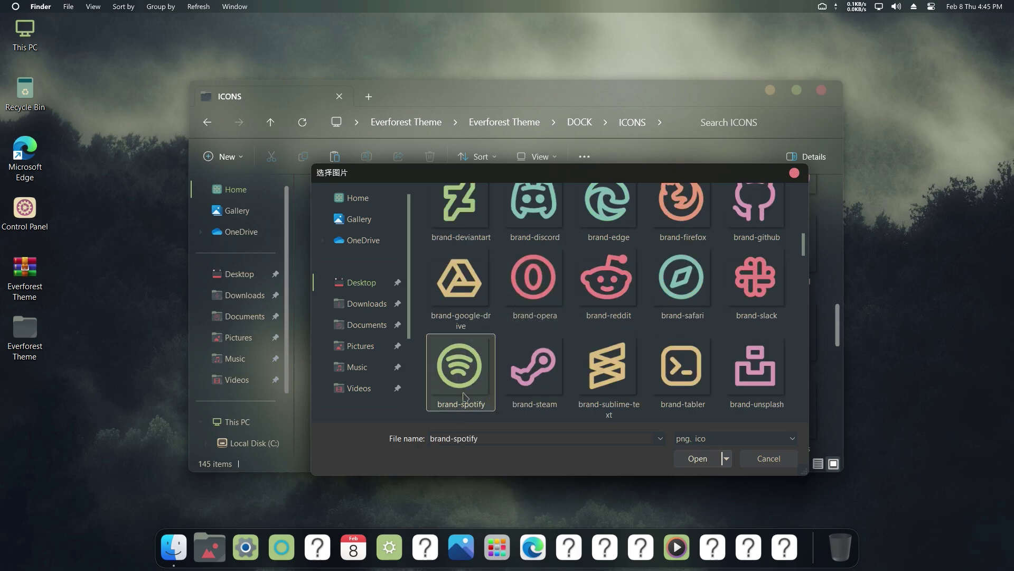
click(698, 458)
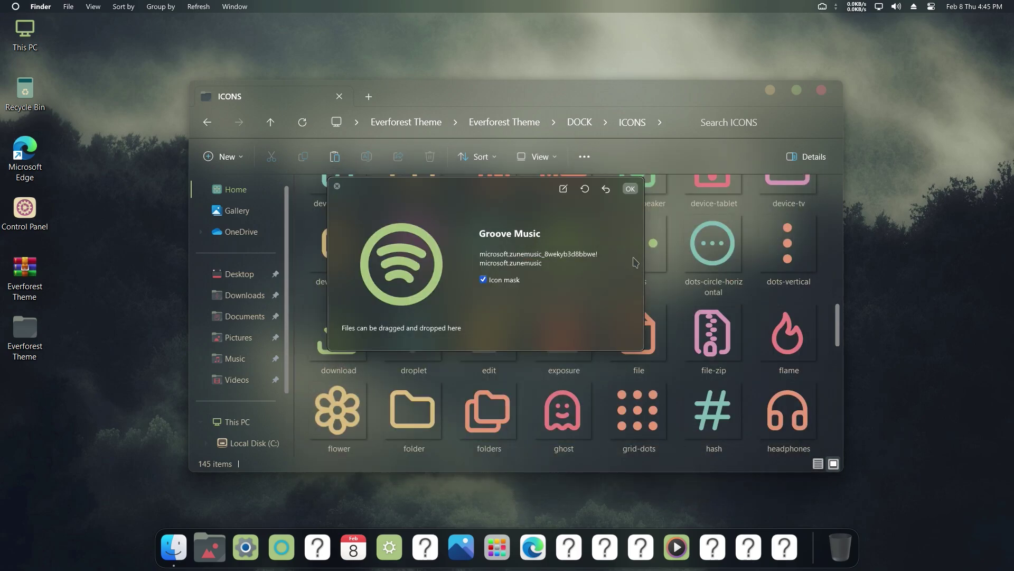
click(630, 191)
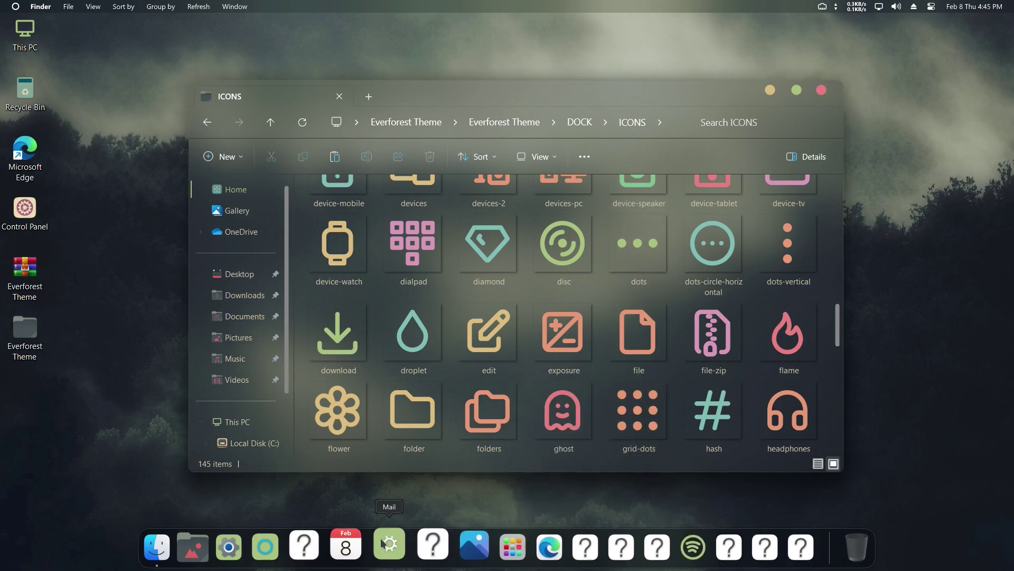
Give the dock's Settings icon and the ring-shaped icon beside it the theme's gear and globe images
right_click(420, 545)
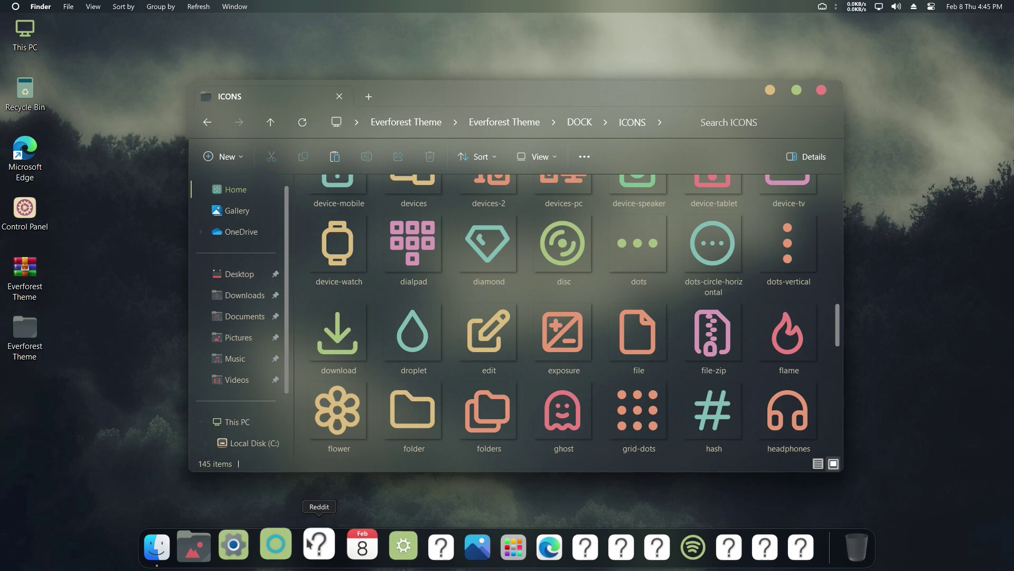
click(265, 547)
click(396, 265)
scroll(607, 301, down, 15)
click(683, 383)
click(697, 458)
right_click(246, 547)
click(238, 475)
scroll(648, 313, down, 15)
double_click(648, 314)
Remove Reddit, Calendar and the placeholder beside Mail from the dock, and give Mail and Photos the theme's envelope and picture images
right_click(353, 547)
click(344, 483)
right_click(334, 544)
click(343, 483)
scroll(608, 301, down, 15)
click(759, 215)
click(697, 458)
double_click(535, 301)
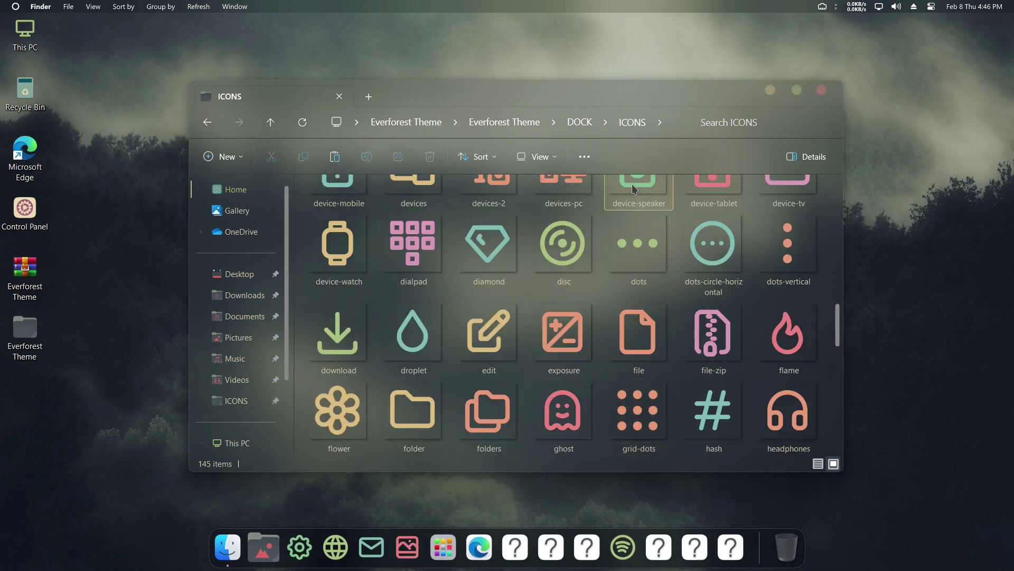
Give the dock's Edge and Pictures icons the theme's Edge and camera images, and remove the remaining question-mark, Finder and launchpad icons
click(376, 222)
click(381, 297)
click(377, 281)
click(381, 297)
click(421, 381)
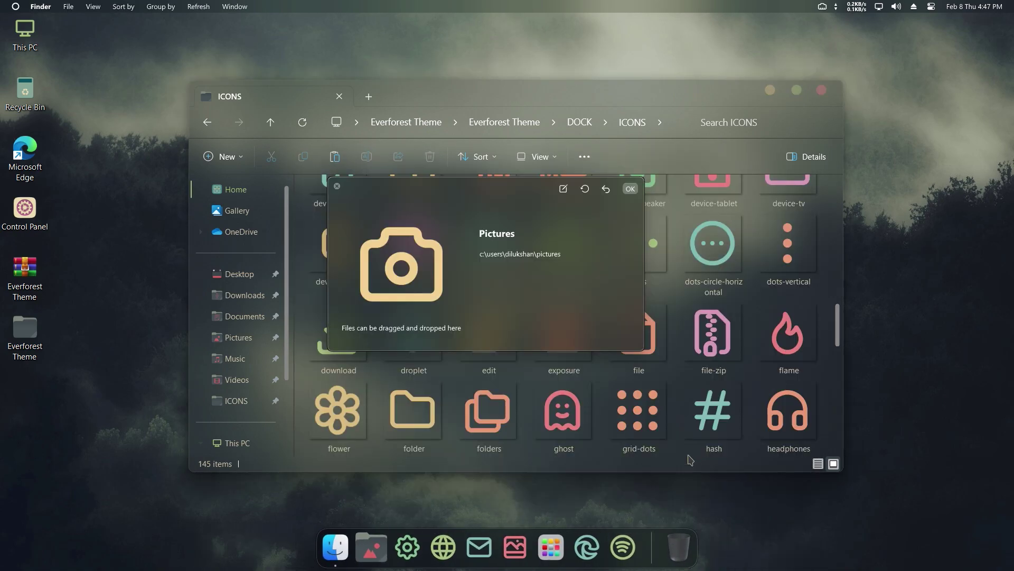
right_click(334, 547)
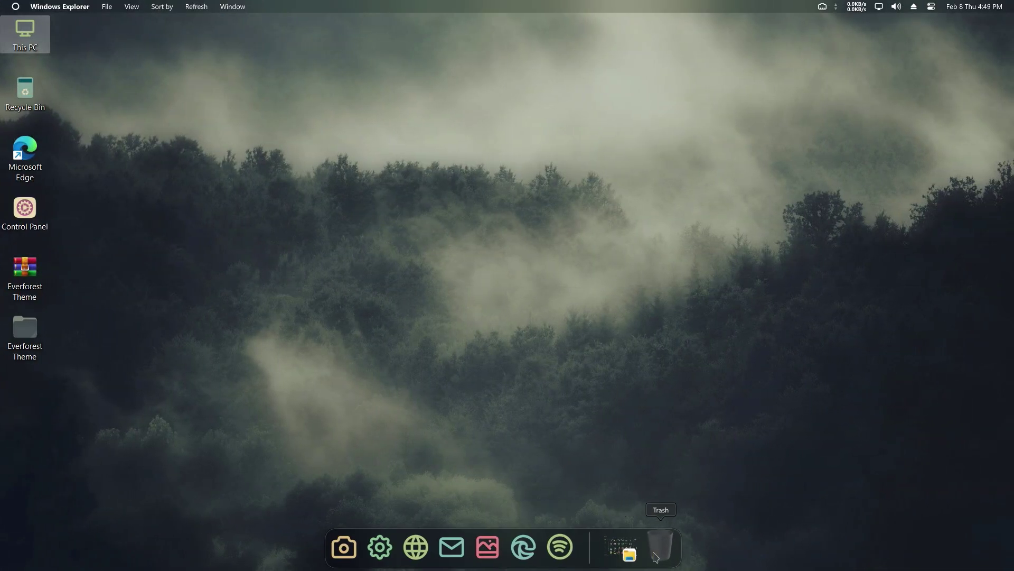
click(489, 273)
right_click(546, 299)
click(545, 311)
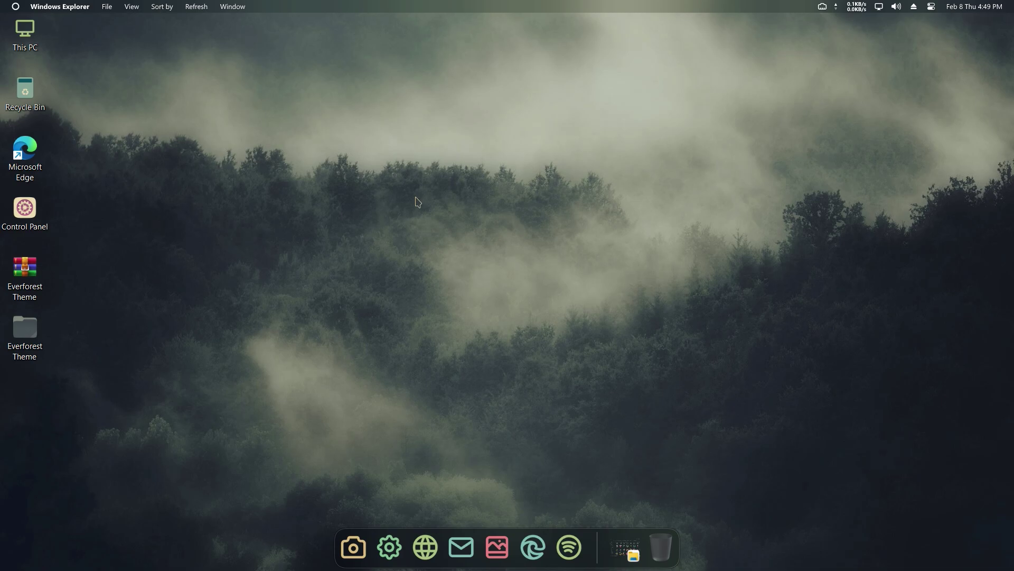